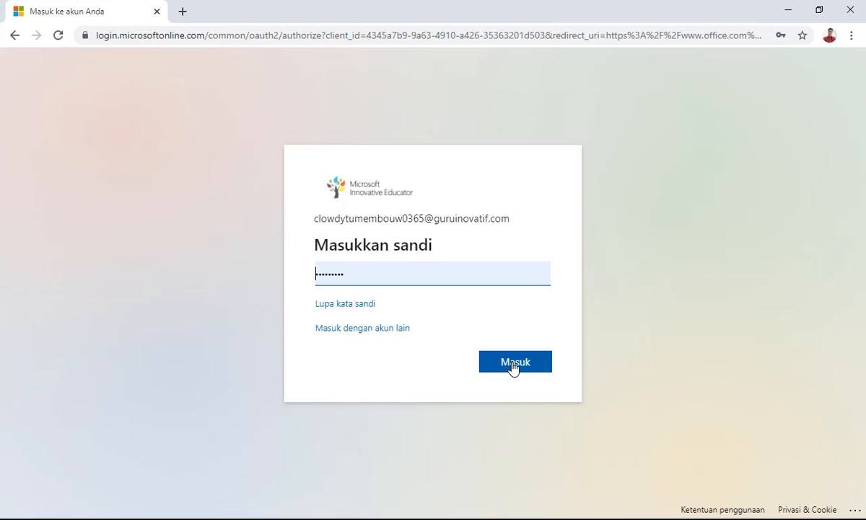
# Step: Sign in to the Microsoft account with the filled-in password and decline to stay signed in
pyautogui.click(512, 366)
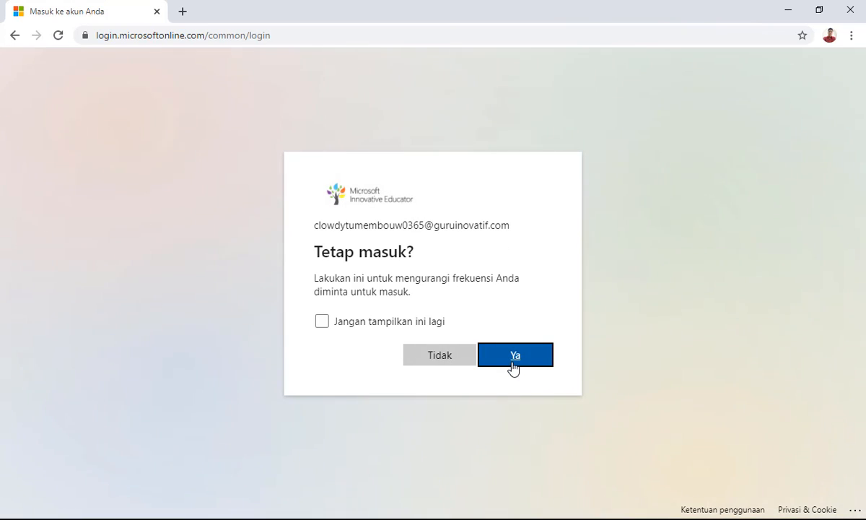
pyautogui.click(435, 357)
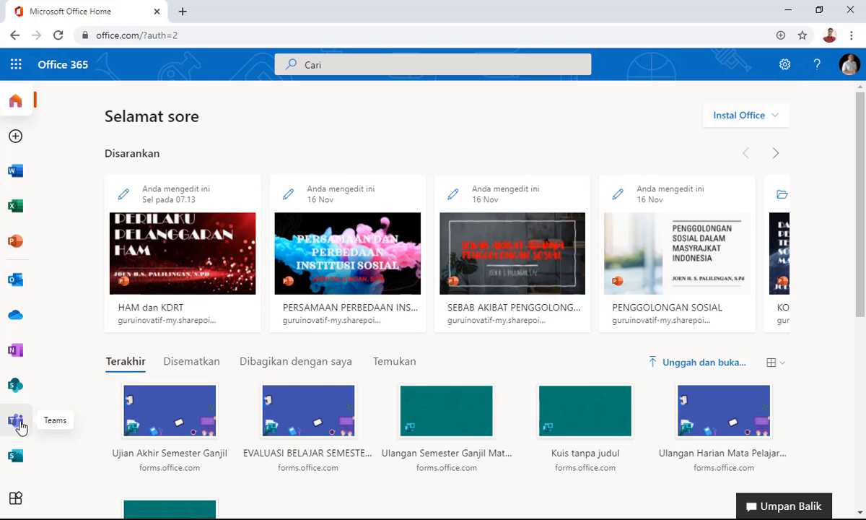
# Step: Open Forms from the full list of Office 365 apps and create a new quiz
pyautogui.click(16, 499)
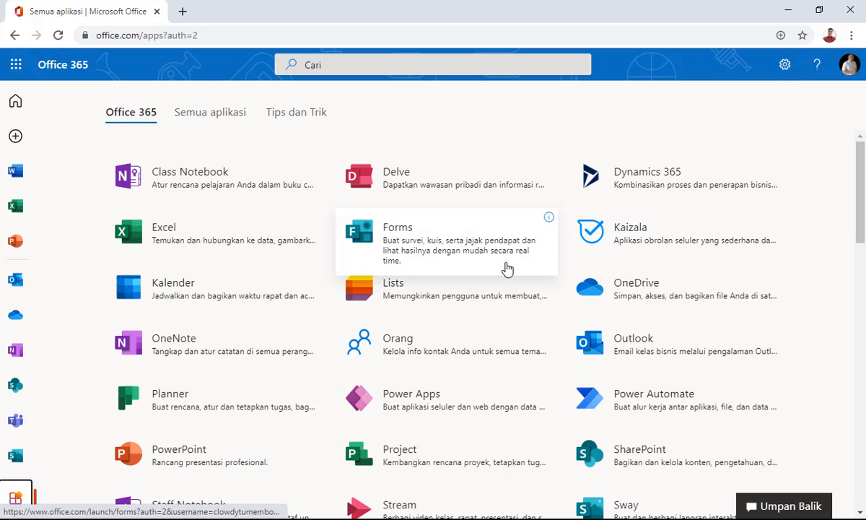
pyautogui.click(431, 239)
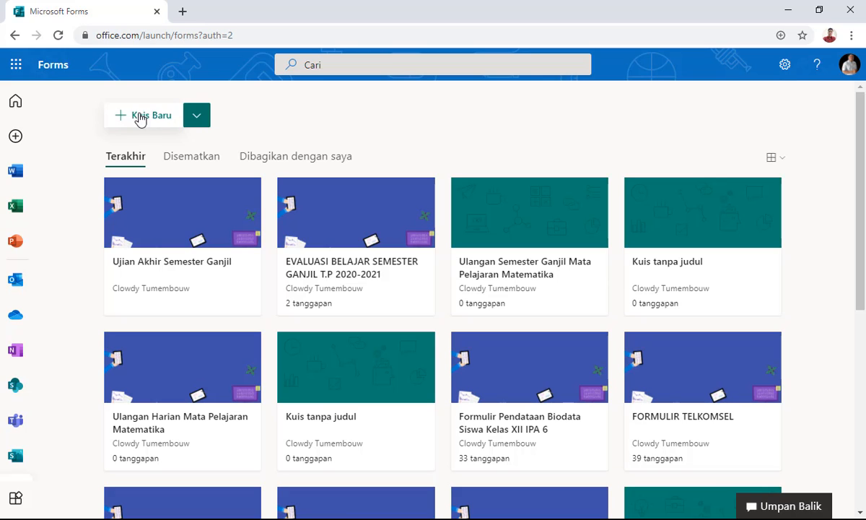
pyautogui.click(196, 119)
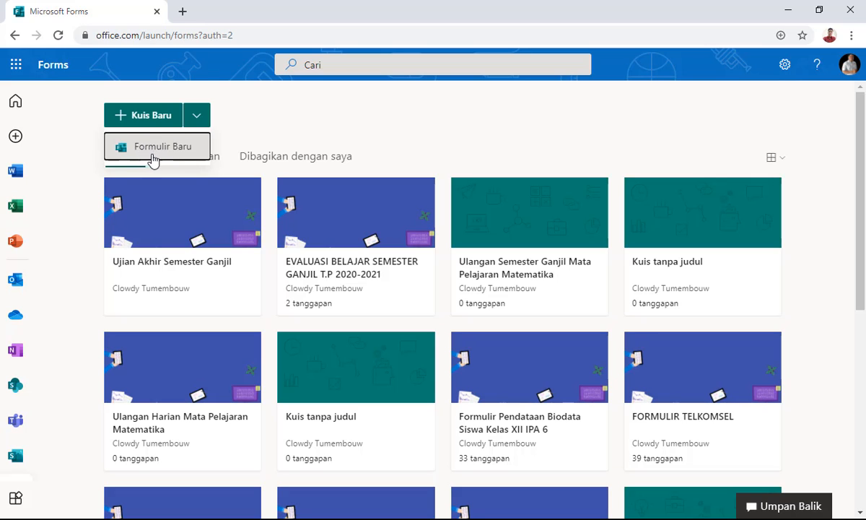
pyautogui.click(140, 117)
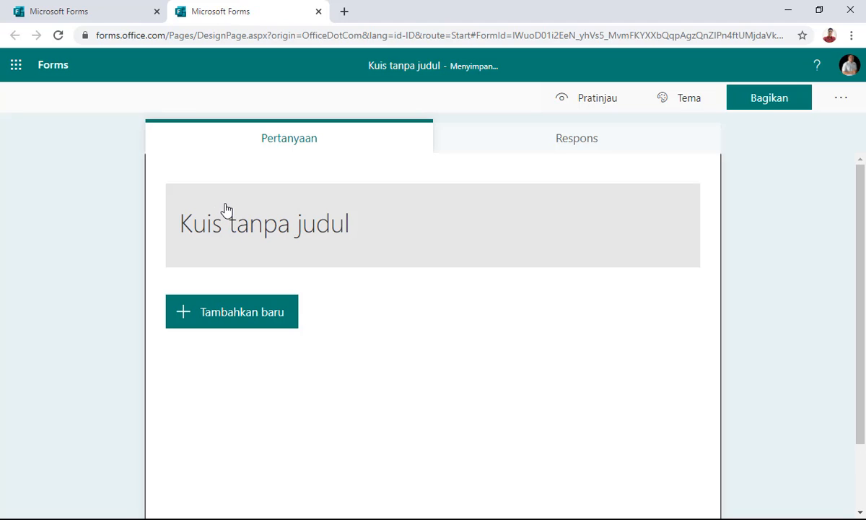
# Step: Title the quiz "Ulangan Semester Ganjil" with description lines "Mata Pelajaran : Matematika Peminatan", "Kelas : XII IPA" and "Waktu : 60 Menit"
pyautogui.click(278, 226)
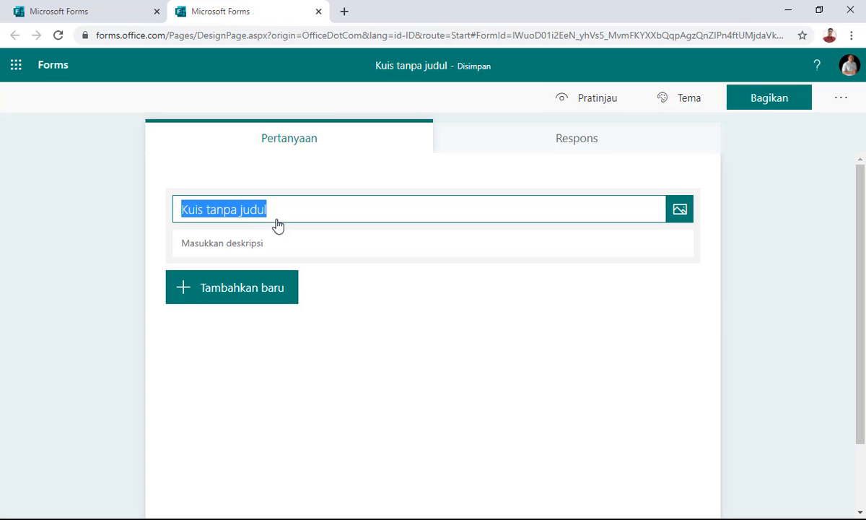
pyautogui.write('Ulangan Semester Ganjil')
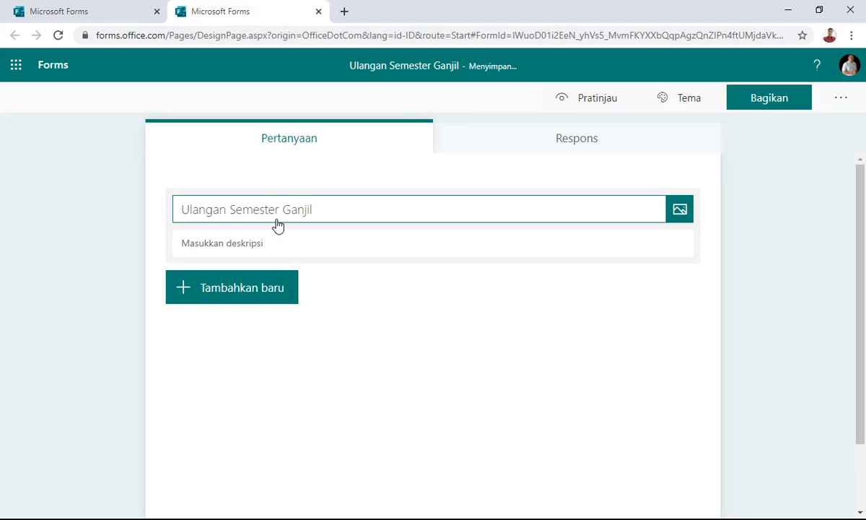
pyautogui.click(256, 237)
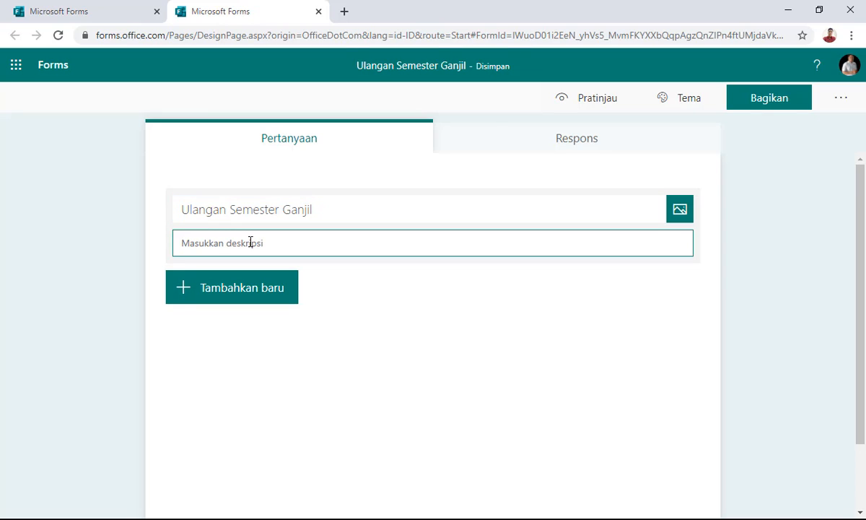
pyautogui.write('M')
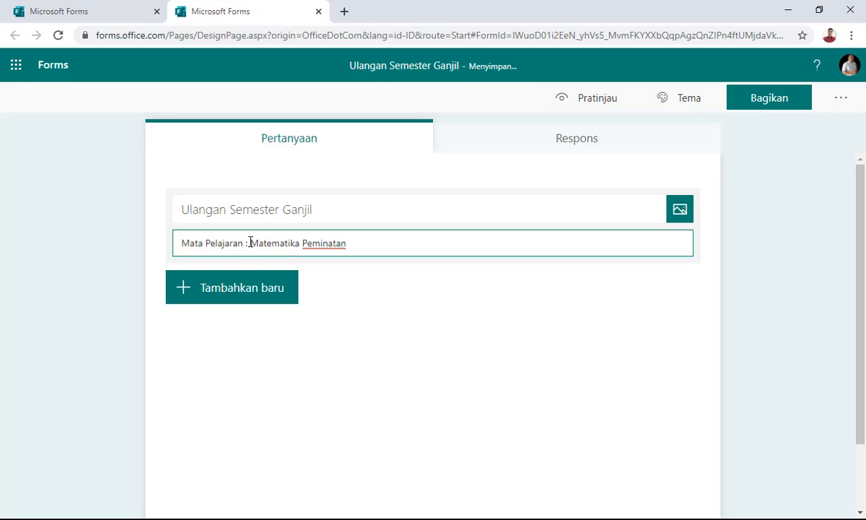
pyautogui.press('Return')
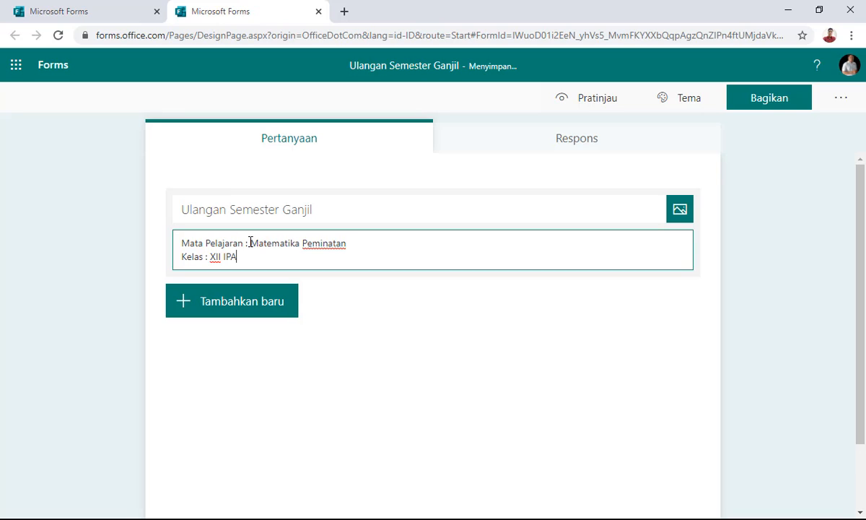
pyautogui.press('Return')
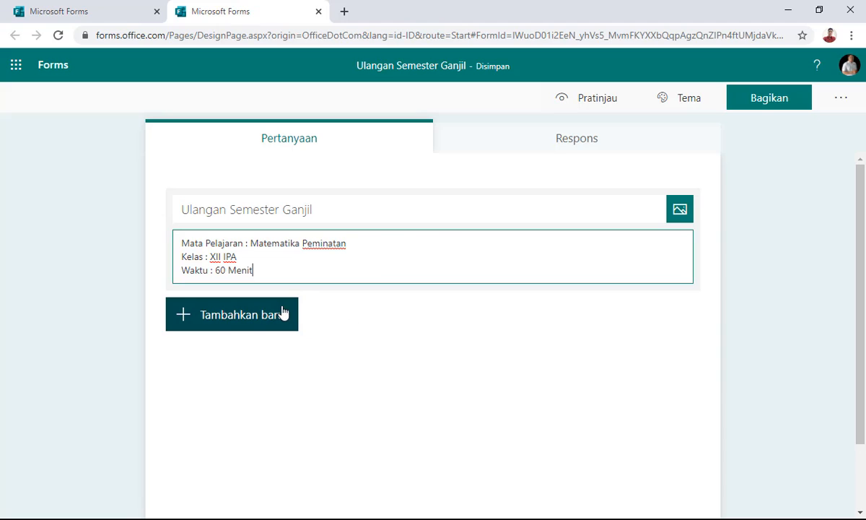
# Step: Add a text question named "Nama Siswa" and make its answer required
pyautogui.click(220, 318)
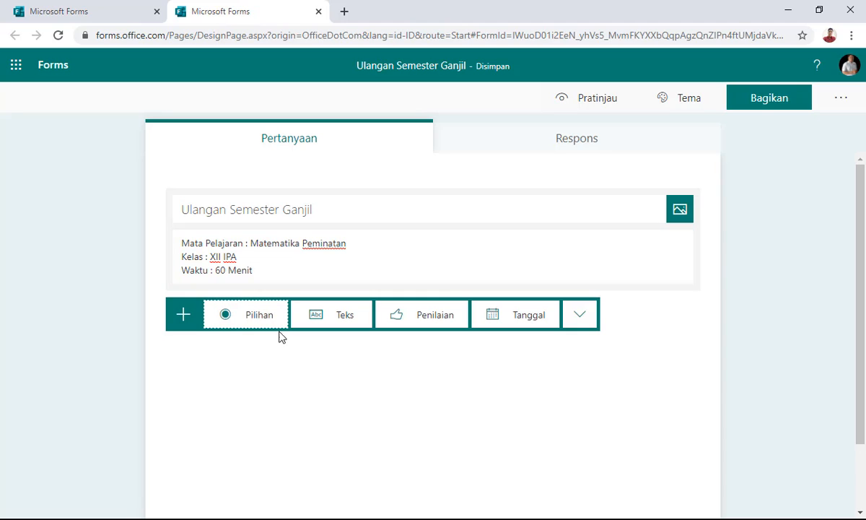
pyautogui.click(339, 317)
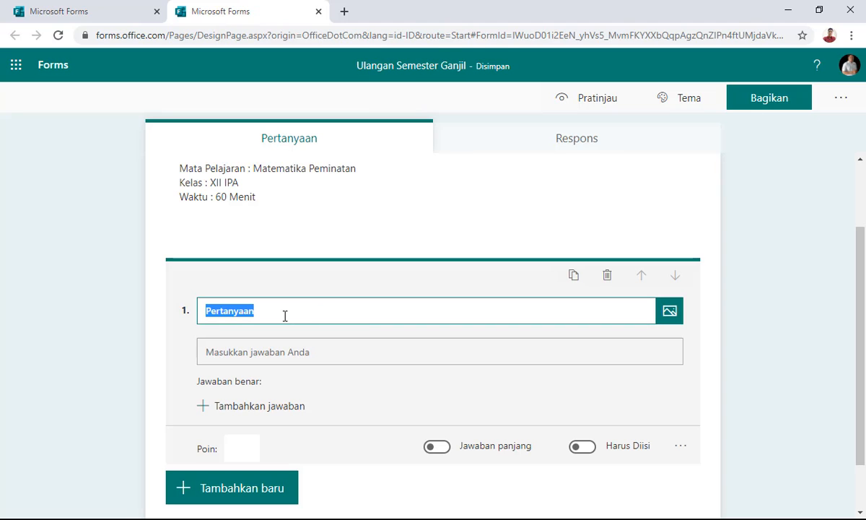
pyautogui.write('Nama Siswa')
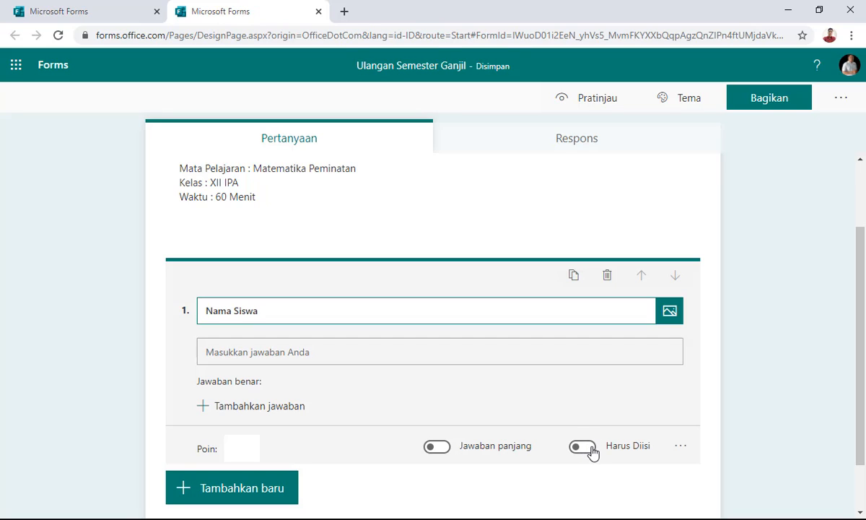
pyautogui.click(592, 452)
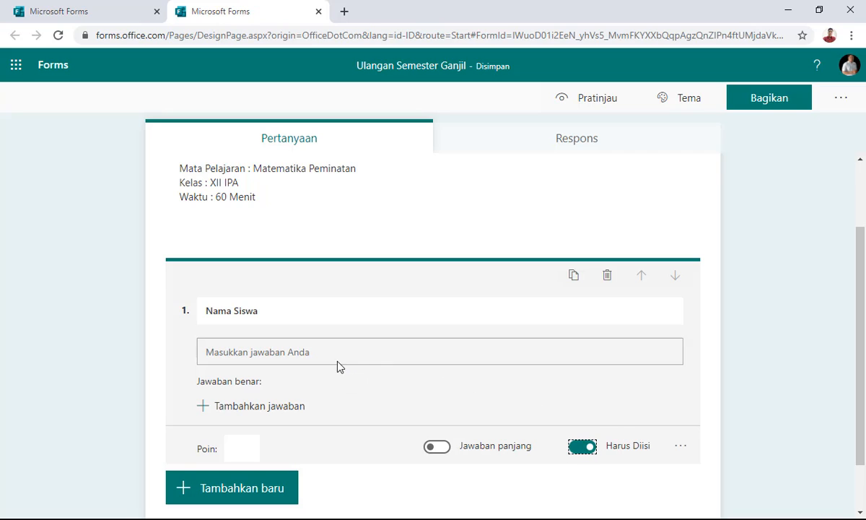
# Step: Add a choice question named "Kelas" below the "Nama Siswa" question
pyautogui.click(238, 490)
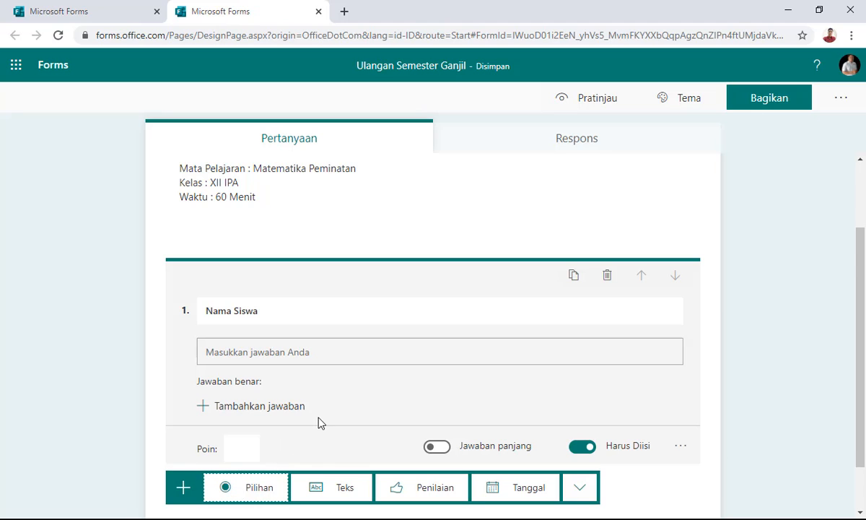
pyautogui.scroll(-1, 317, 423)
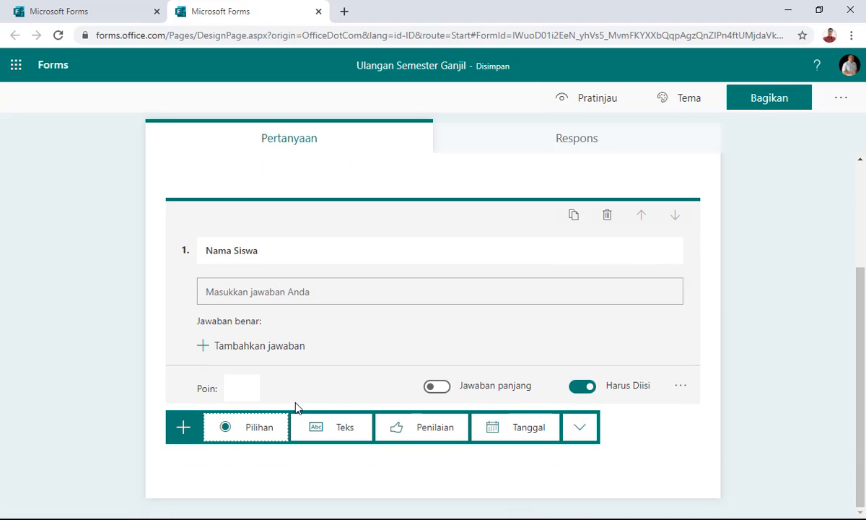
pyautogui.click(248, 430)
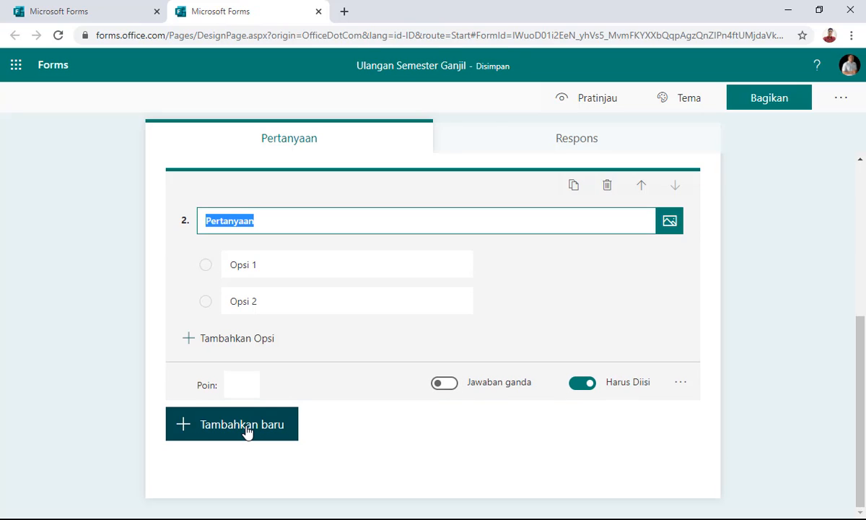
pyautogui.write('Kelas')
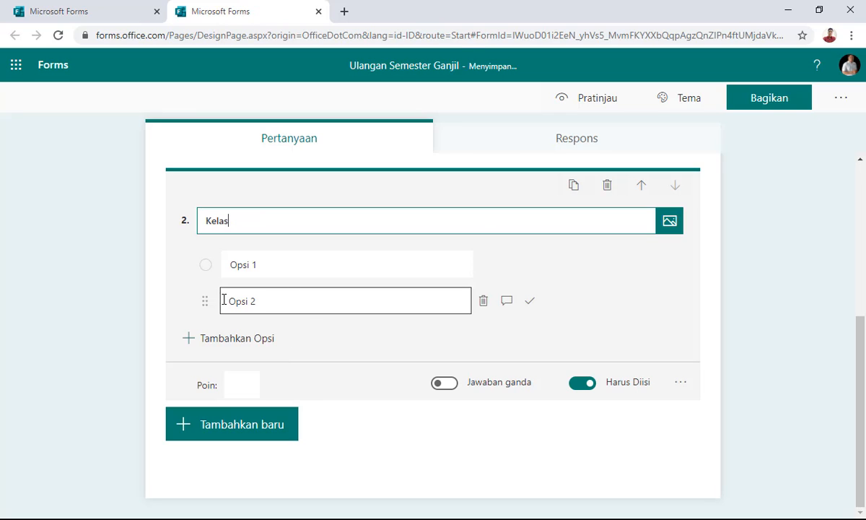
# Step: Give the "Kelas" question the options XII IPA 1, XII IPA 2 and XII IPA 3, presented as a drop-down
pyautogui.click(269, 268)
pyautogui.tripleClick(268, 268)
pyautogui.write('XII IPA 1')
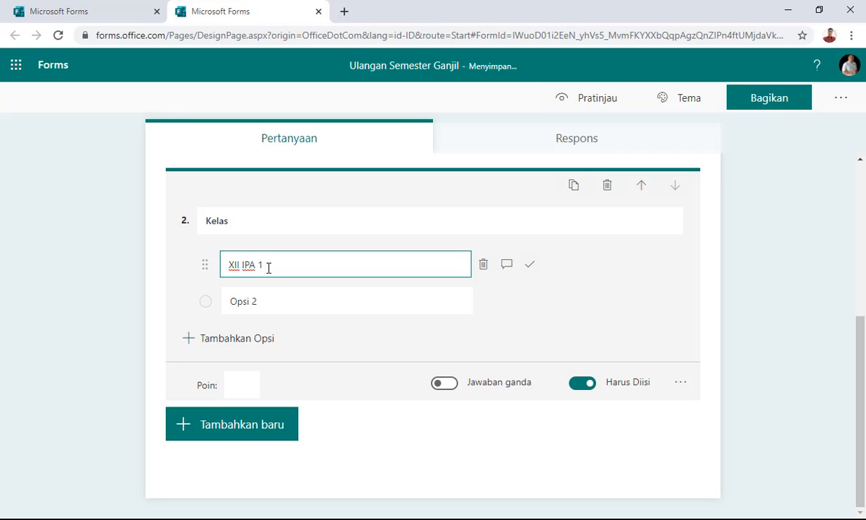
pyautogui.click(265, 310)
pyautogui.write('XII IPA 2')
pyautogui.click(241, 339)
pyautogui.write('XII IPA')
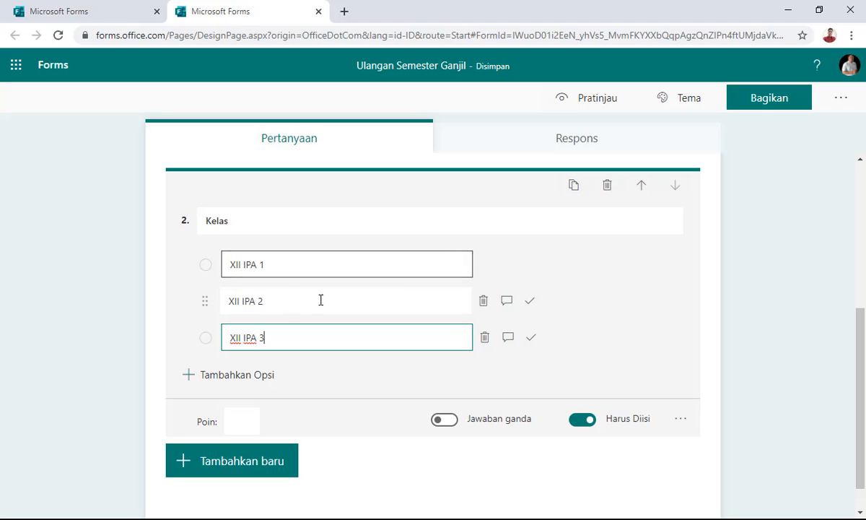
pyautogui.click(680, 420)
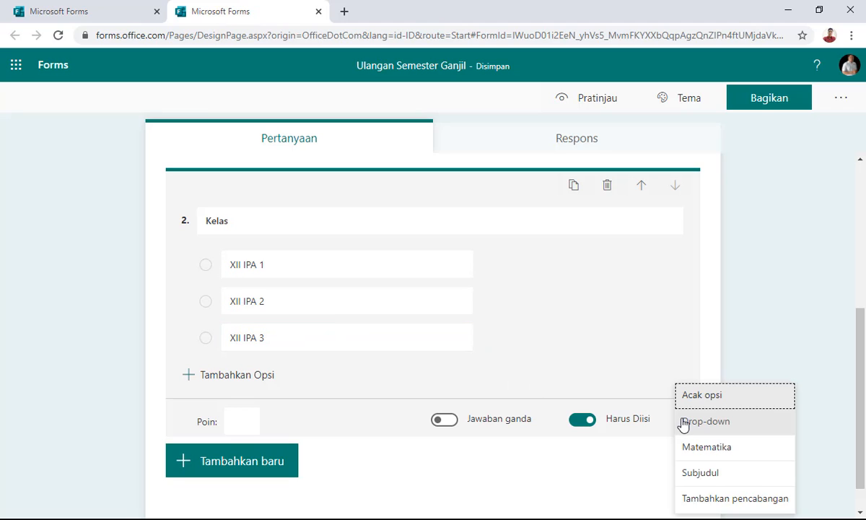
pyautogui.click(736, 425)
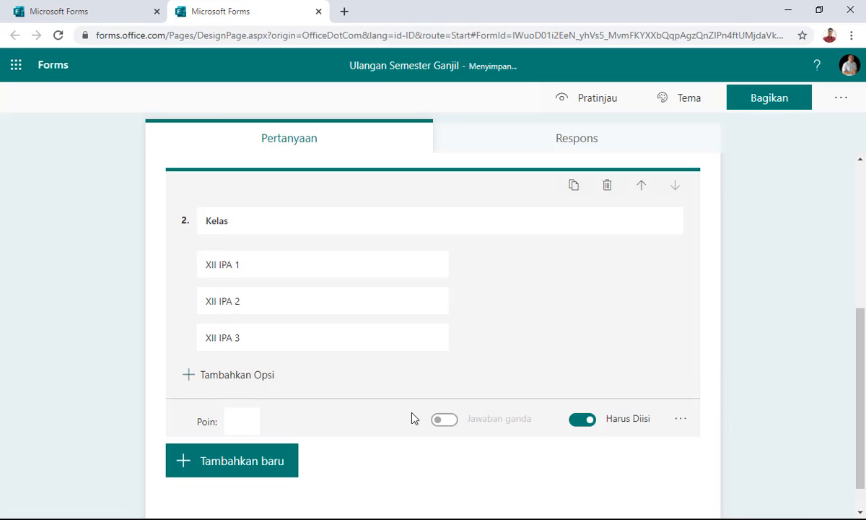
# Step: Add a new section after the "Kelas" question and title it "SOAL"
pyautogui.scroll(2, 435, 318)
pyautogui.scroll(1, 435, 318)
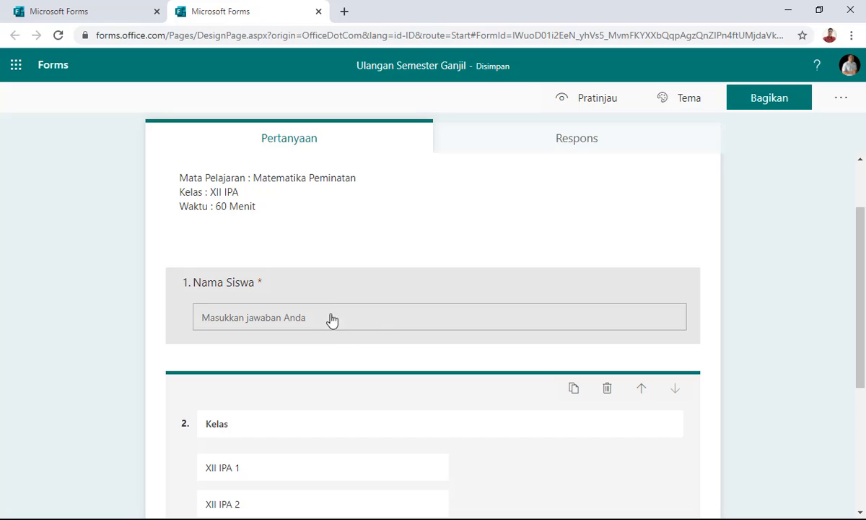
pyautogui.scroll(-3, 434, 370)
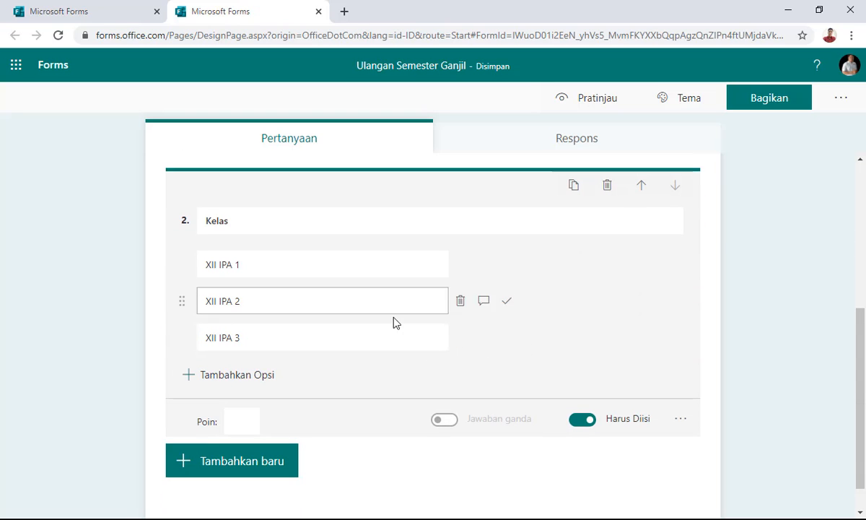
pyautogui.scroll(1, 456, 318)
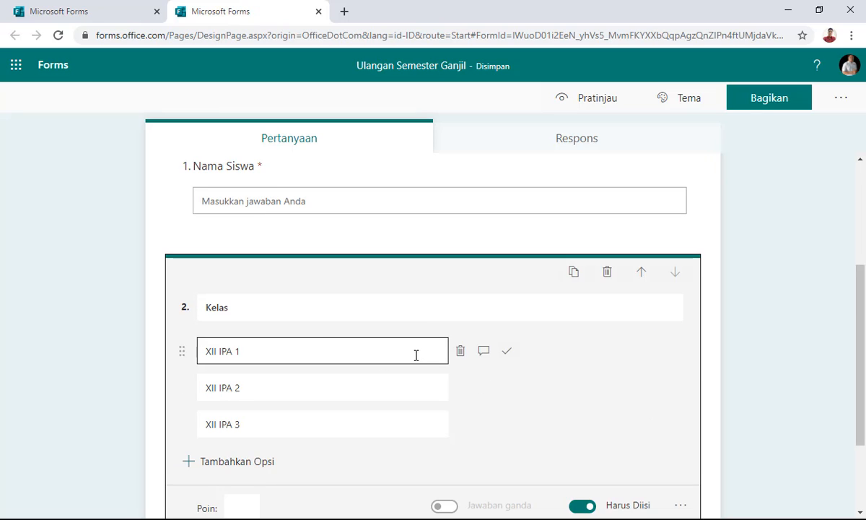
pyautogui.scroll(-2, 464, 339)
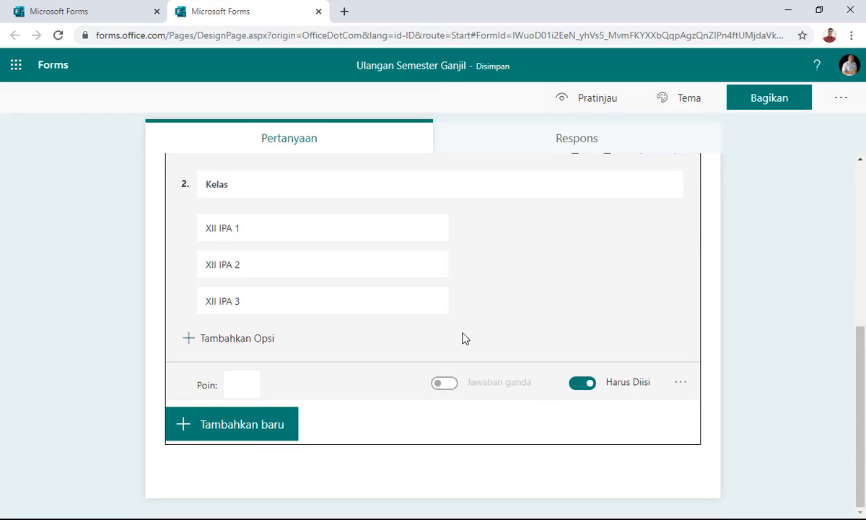
pyautogui.click(214, 424)
pyautogui.click(581, 423)
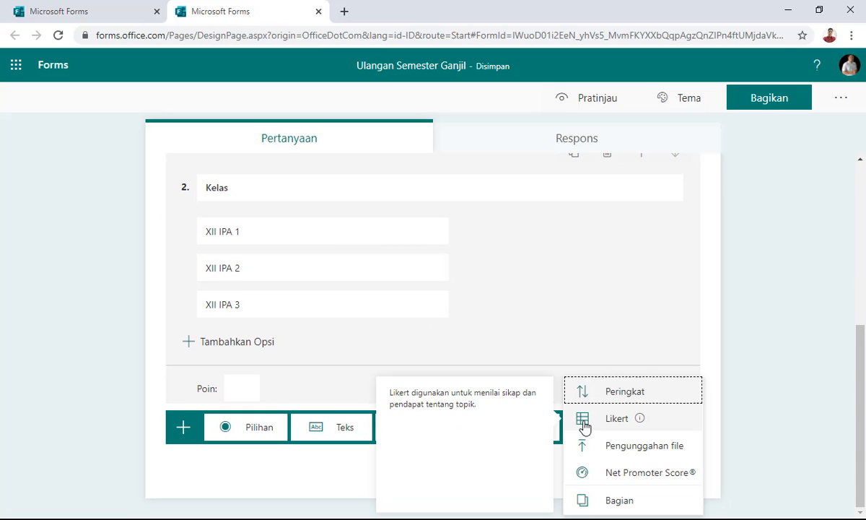
pyautogui.click(613, 501)
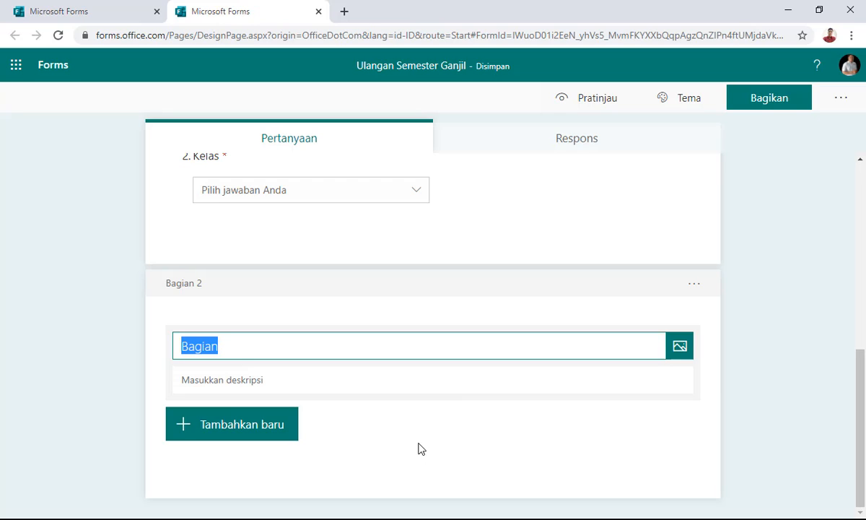
pyautogui.write('SOAL')
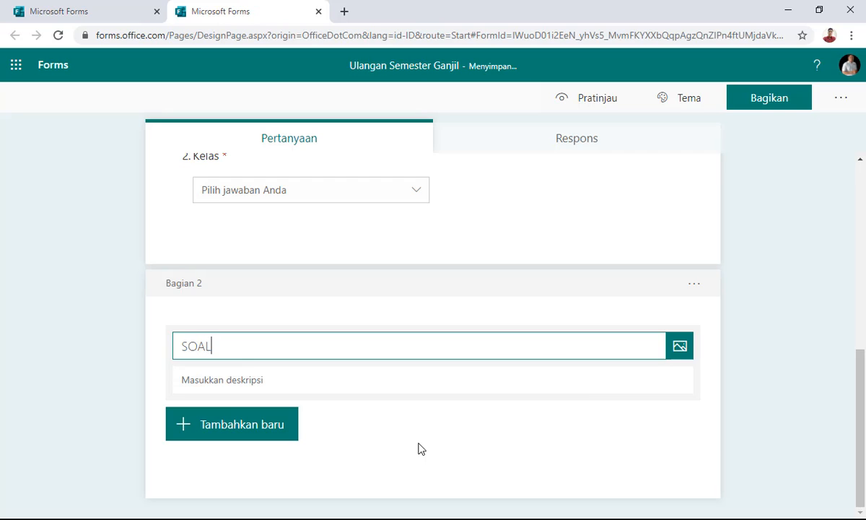
# Step: Set the description of the "SOAL" section to "Pilihlah salah satu jawaban yang paling tepat !"
pyautogui.click(226, 377)
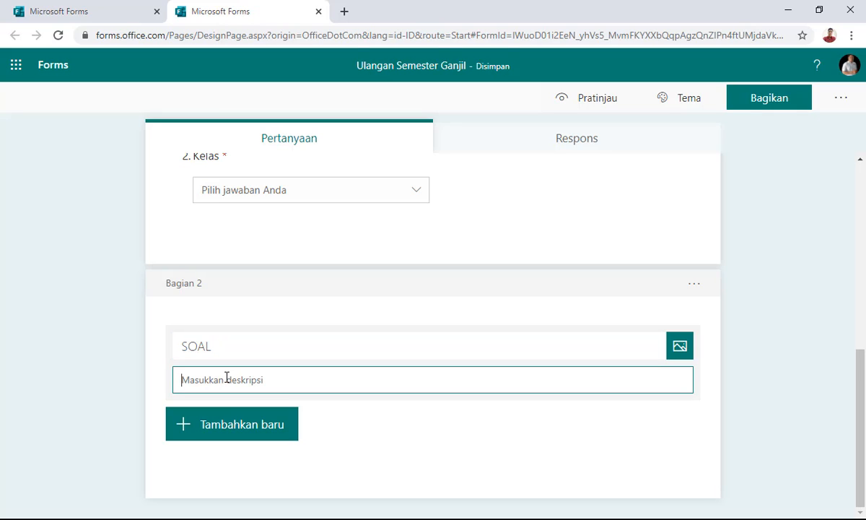
pyautogui.write('K')
pyautogui.press('BackSpace')
pyautogui.write('J')
pyautogui.press('BackSpace')
pyautogui.write('Pilih')
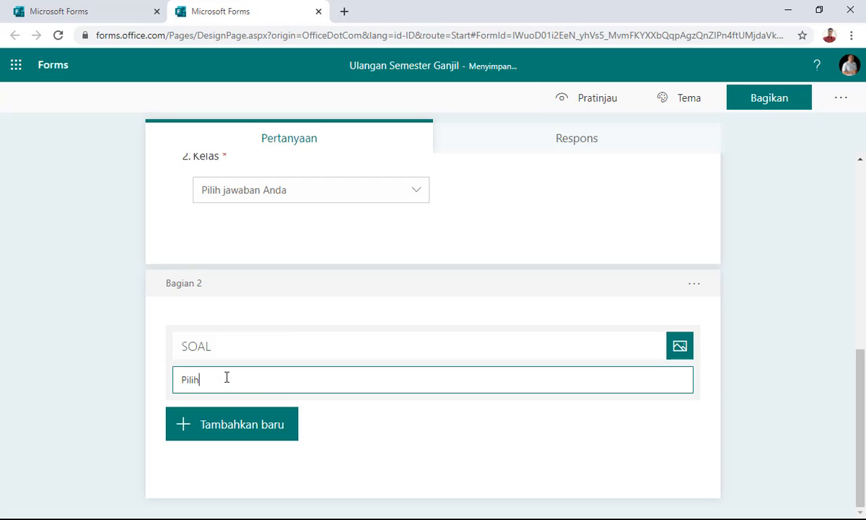
pyautogui.write('lah salah satu jawaban yang pal')
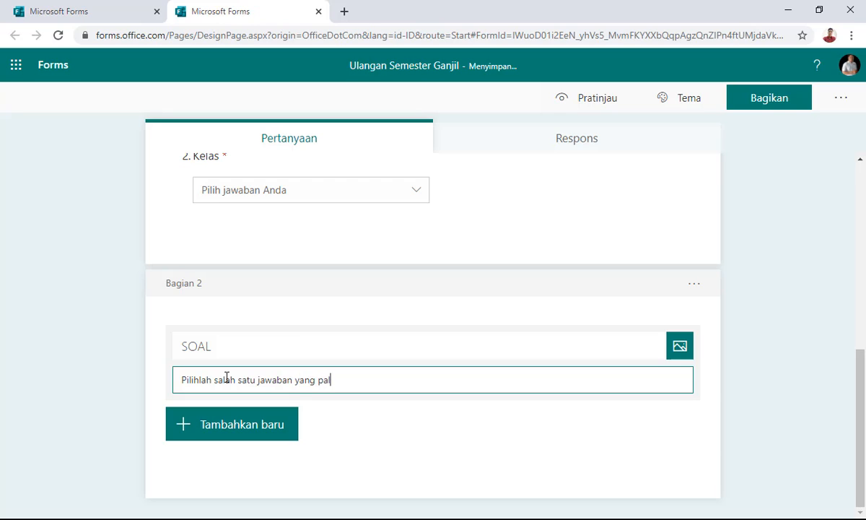
pyautogui.write('ing tepat !')
# Step: Add a choice question to the "SOAL" section, and switch to the Word document holding the exam questions
pyautogui.click(213, 429)
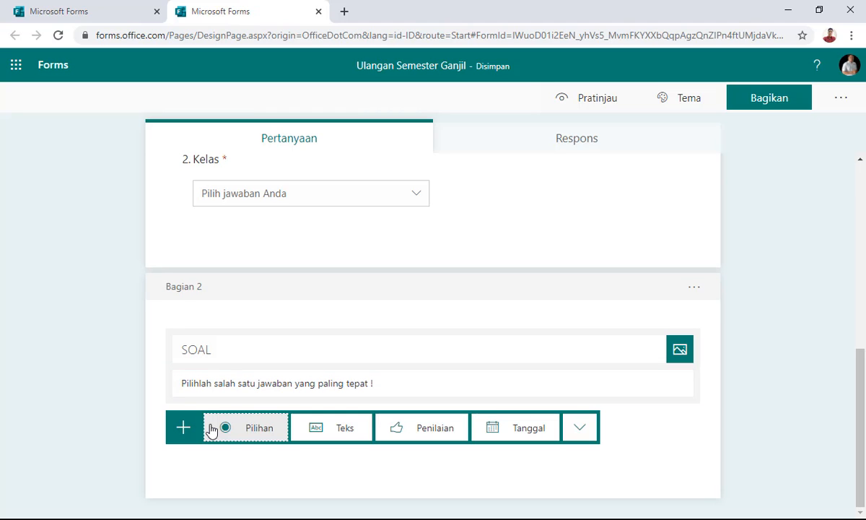
pyautogui.click(249, 431)
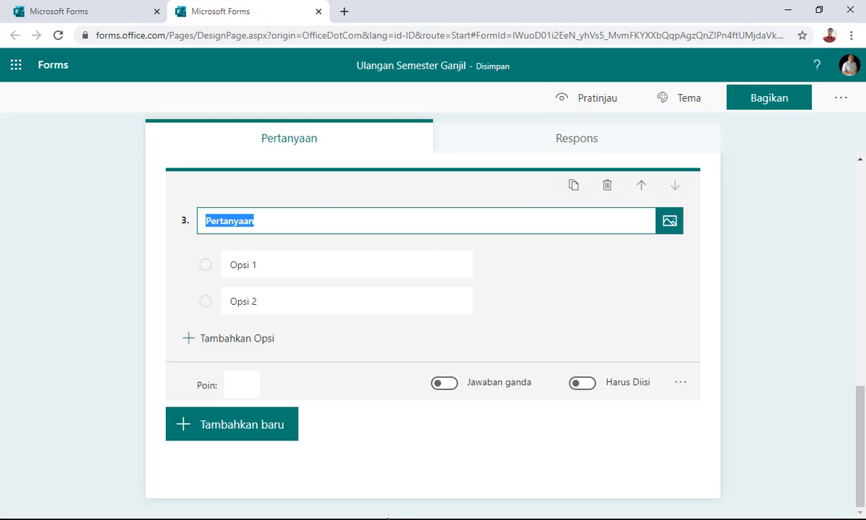
pyautogui.press('super')
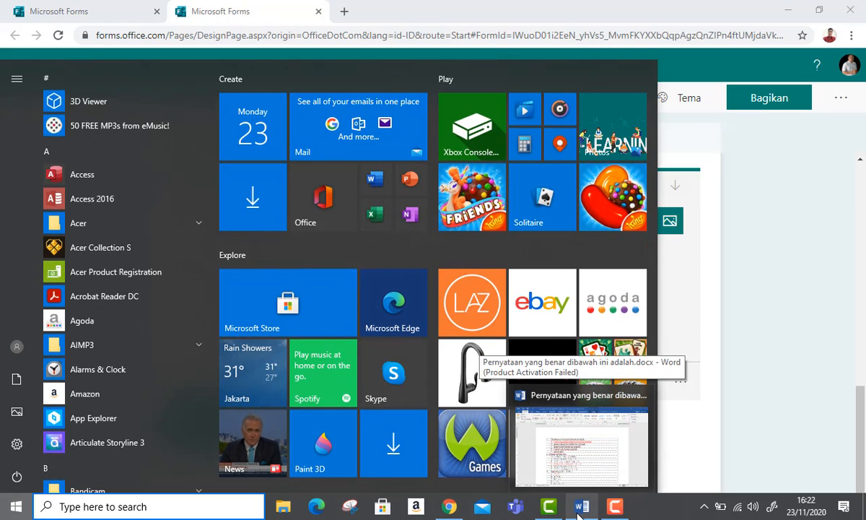
pyautogui.click(527, 426)
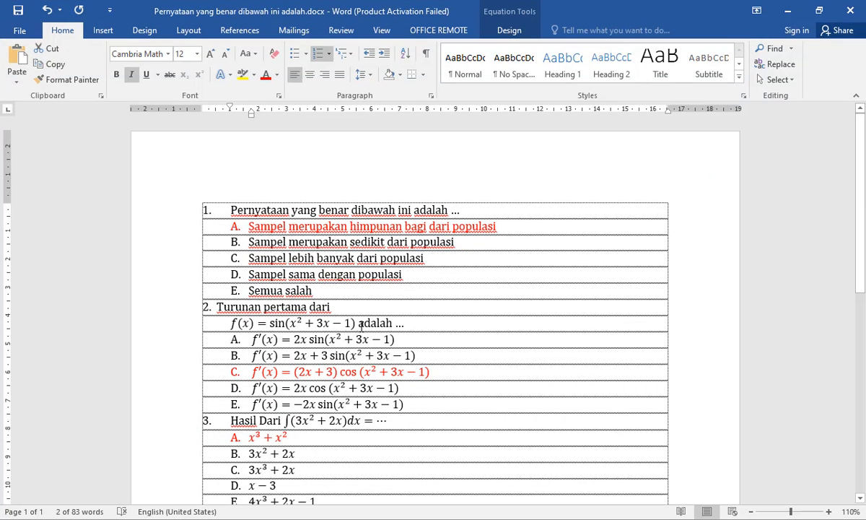
pyautogui.scroll(-1, 340, 295)
pyautogui.scroll(-5, 347, 303)
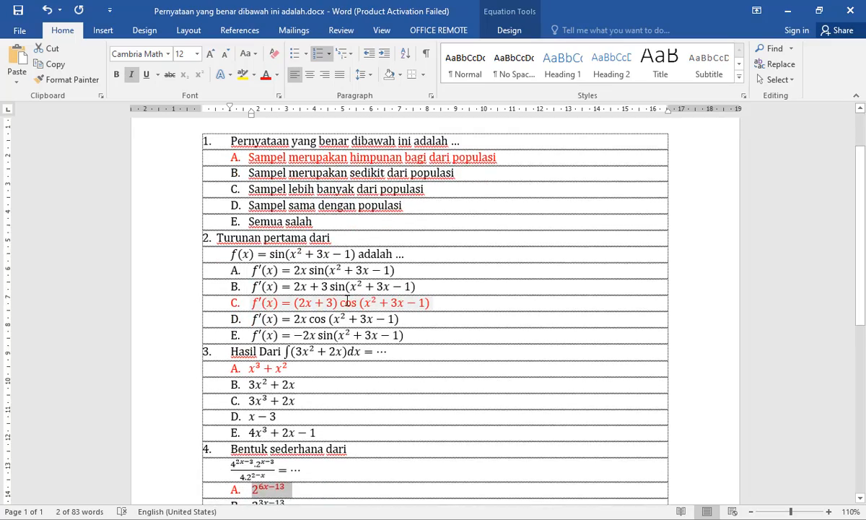
pyautogui.scroll(4, 341, 324)
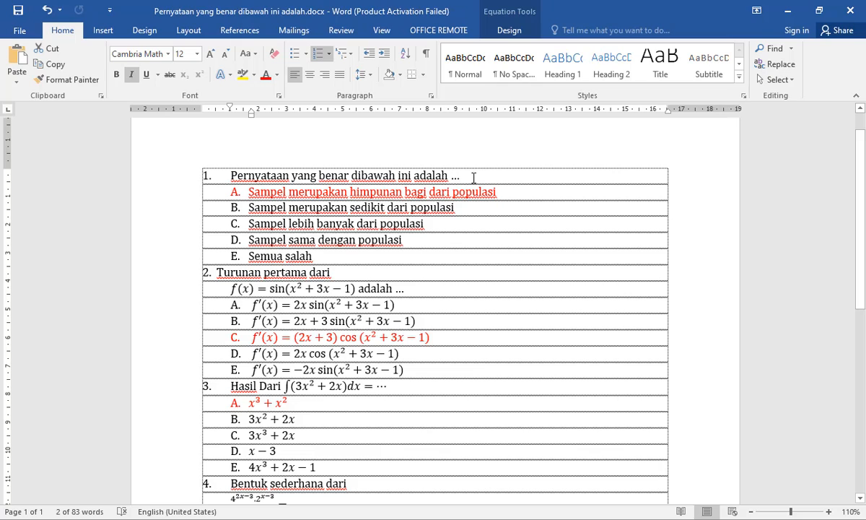
# Step: Copy "Pernyataan yang benar dibawah ini adalah ..." from Word as the text of question 3 in Forms, without its list number
pyautogui.moveTo(476, 175); pyautogui.dragTo(230, 173)
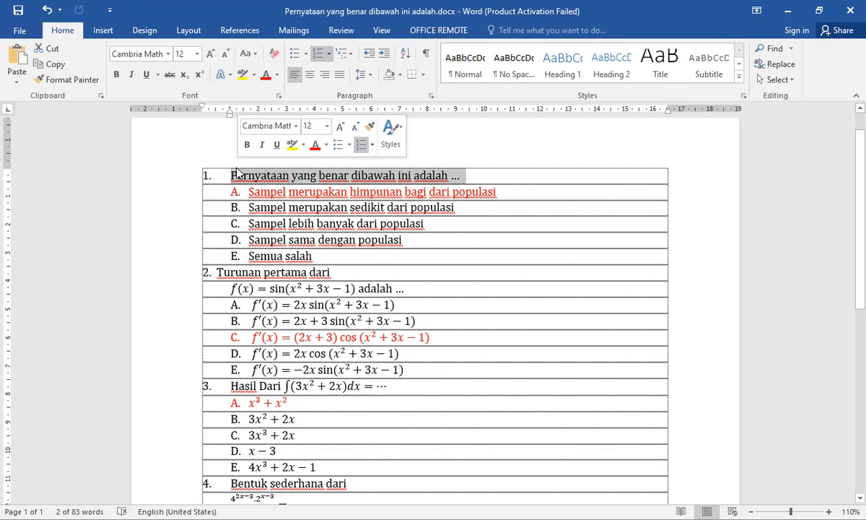
pyautogui.hotkey('ctrl', 'c')
pyautogui.hotkey('alt', 'Tab')
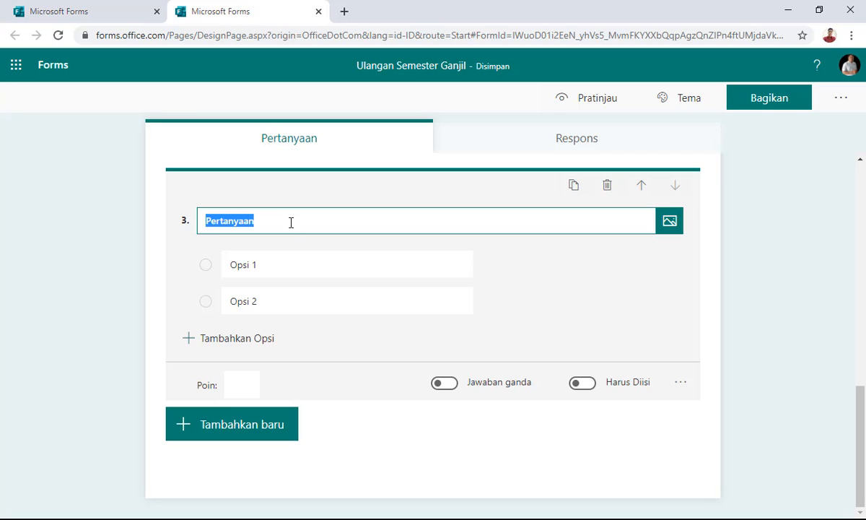
pyautogui.hotkey('ctrl', 'v')
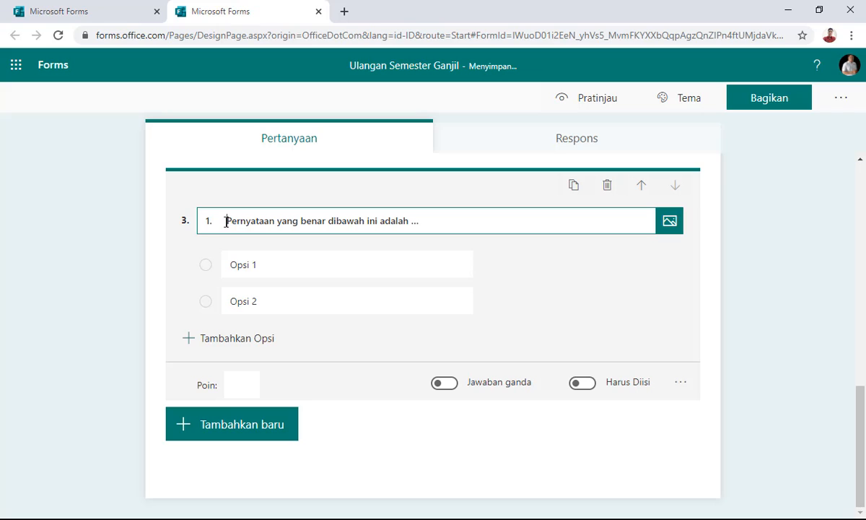
pyautogui.press('BackSpace')
pyautogui.press('BackSpace')
pyautogui.press('BackSpace')
# Step: Delete the second answer option of question 3
pyautogui.click(303, 276)
pyautogui.click(291, 289)
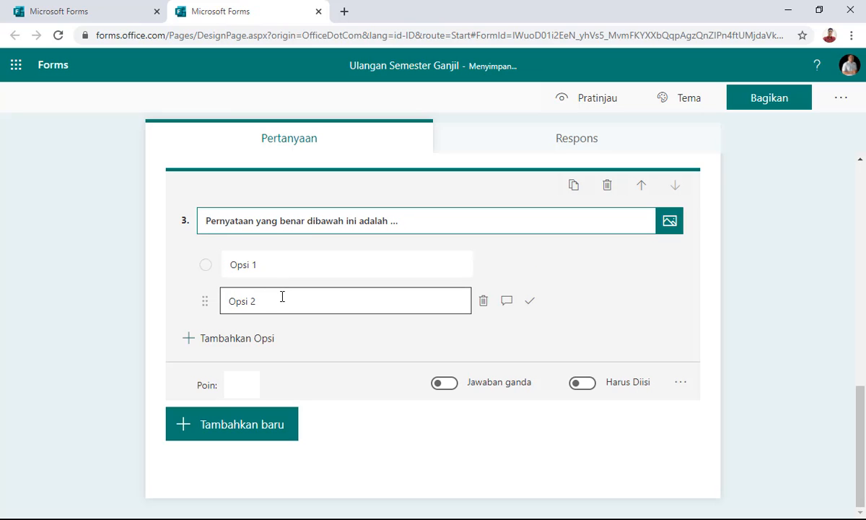
pyautogui.click(483, 303)
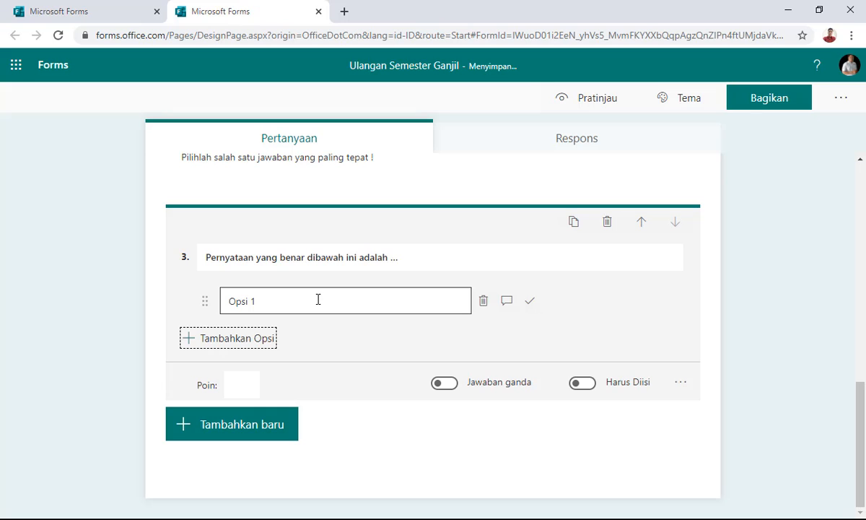
# Step: Copy answers A to E of the first question from Word and paste them over the remaining option of question 3 in Forms
pyautogui.hotkey('alt', 'Tab')
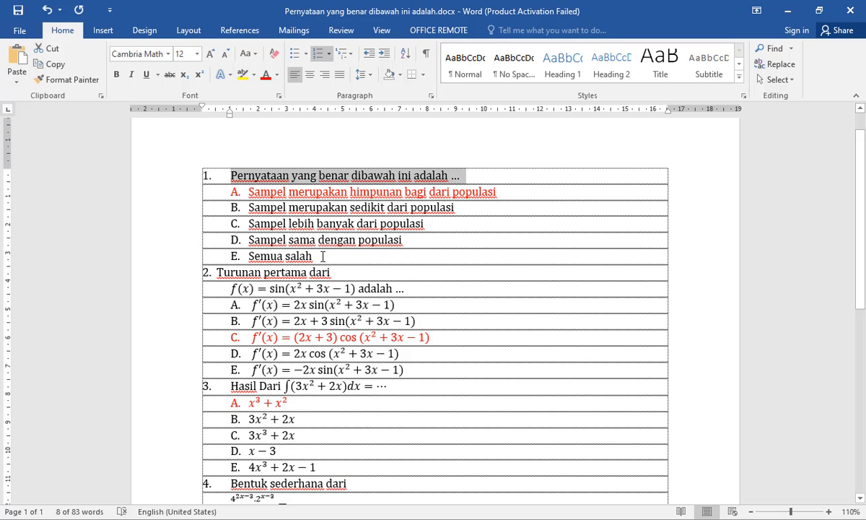
pyautogui.moveTo(336, 258); pyautogui.dragTo(245, 196)
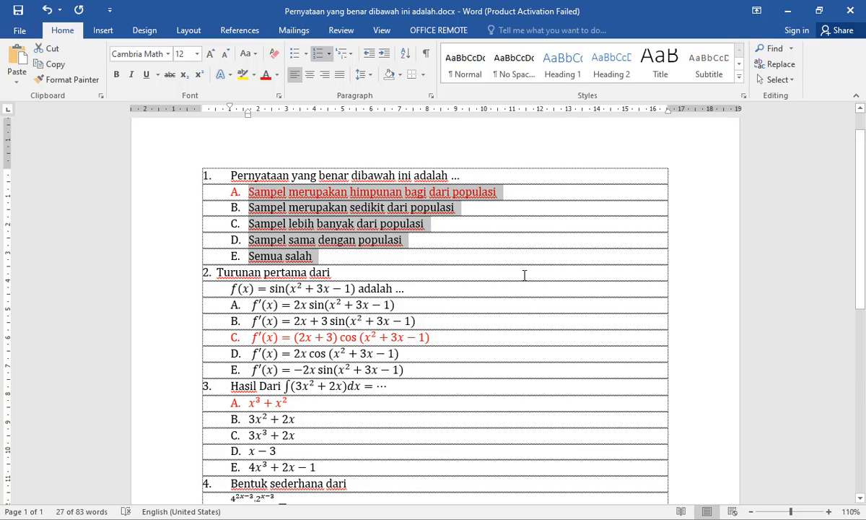
pyautogui.hotkey('alt', 'Tab')
pyautogui.click(315, 303)
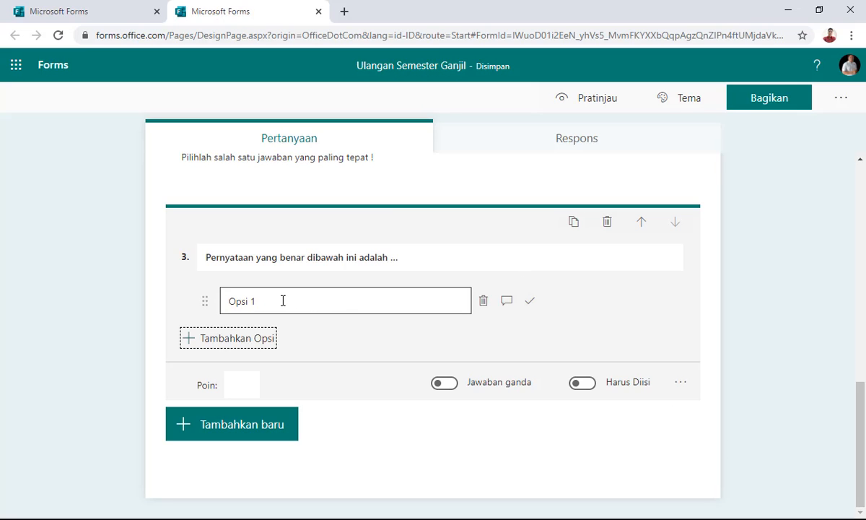
pyautogui.click(282, 301)
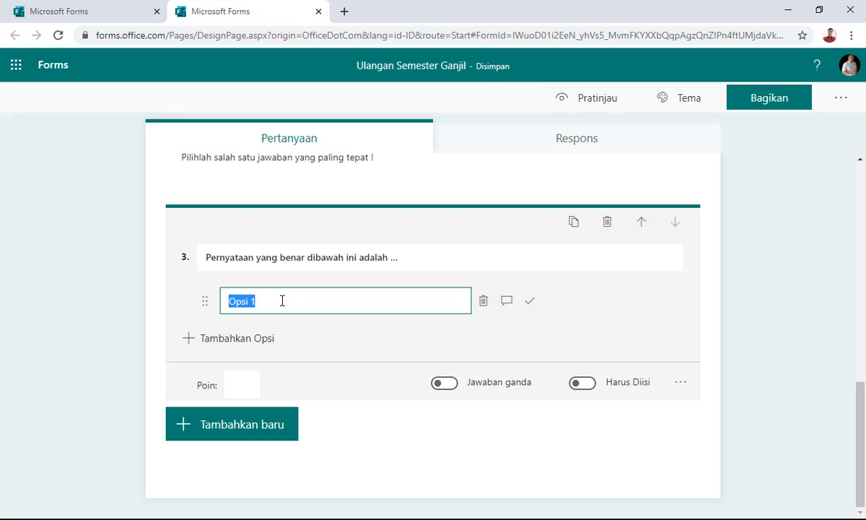
pyautogui.hotkey('ctrl', 'v')
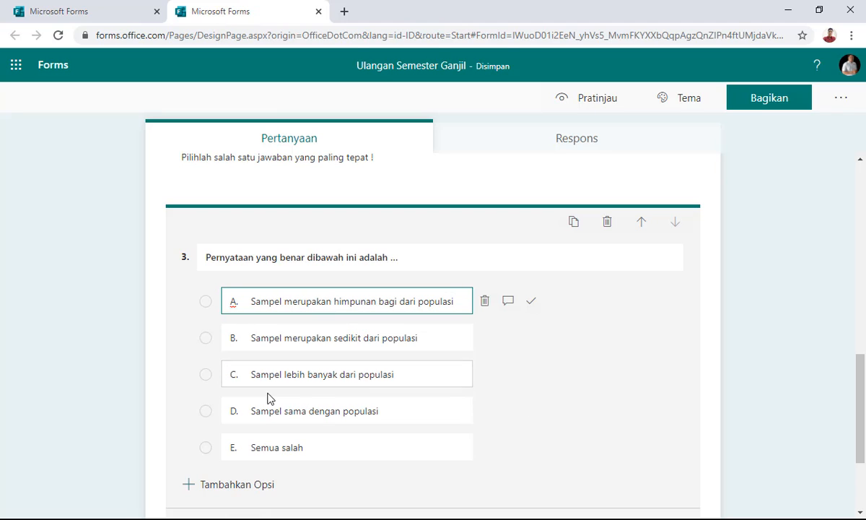
# Step: Mark "Sampel merupakan himpunan bagi dari populasi" as the correct answer and set question 3 to 2 points
pyautogui.scroll(-1, 312, 382)
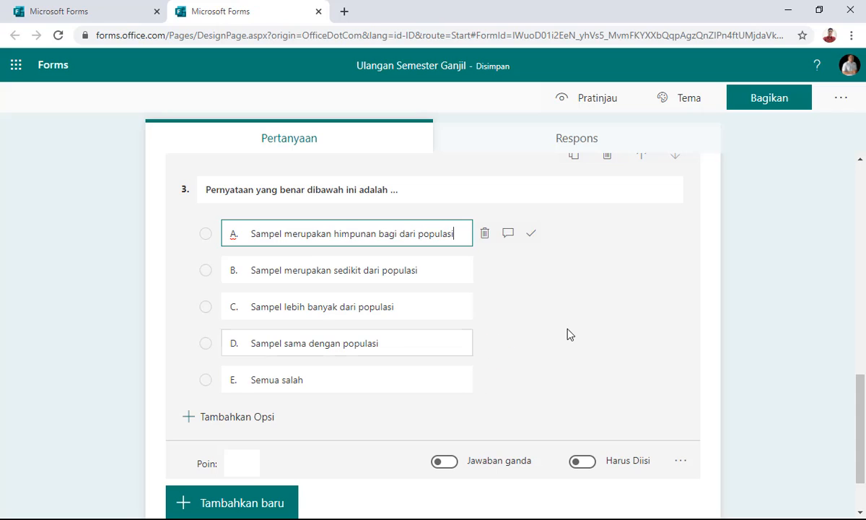
pyautogui.click(531, 236)
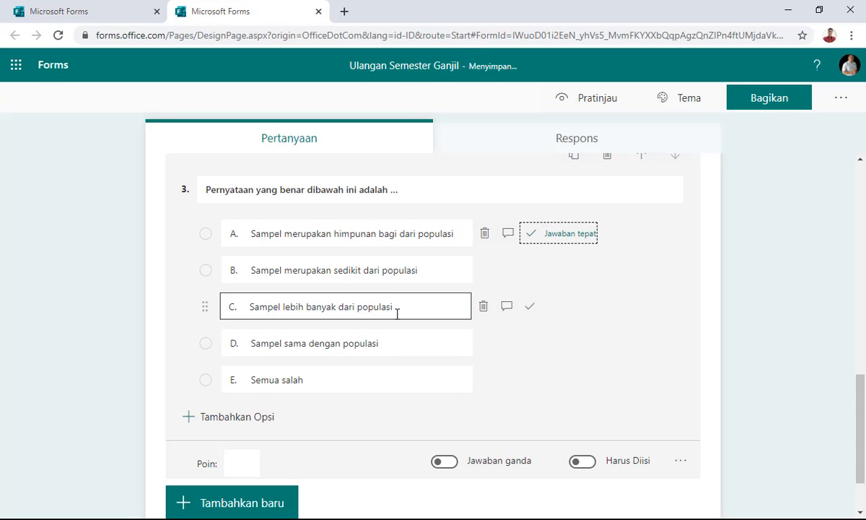
pyautogui.click(245, 460)
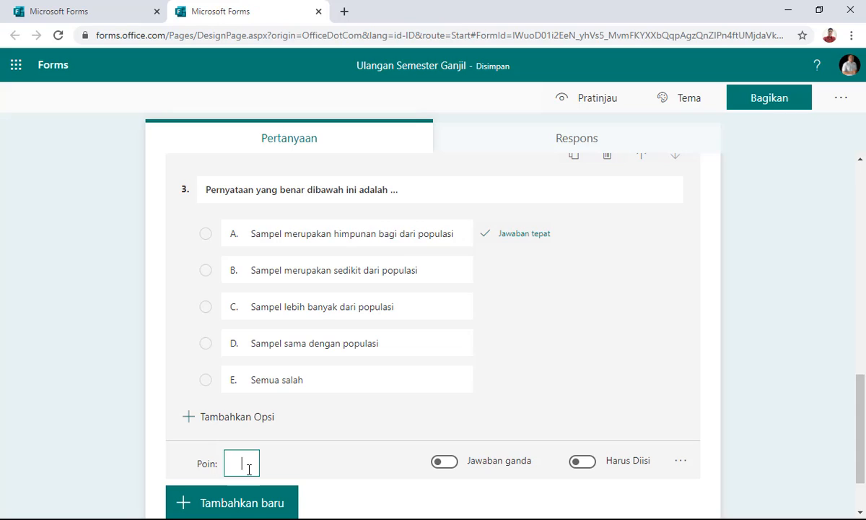
pyautogui.write('2')
# Step: Add another choice question below question 3 and delete its second answer option
pyautogui.scroll(-2, 322, 422)
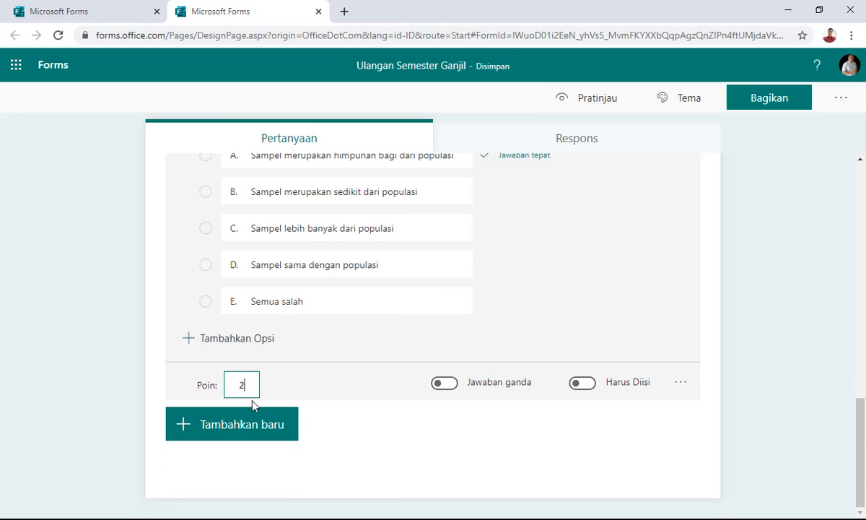
pyautogui.click(227, 426)
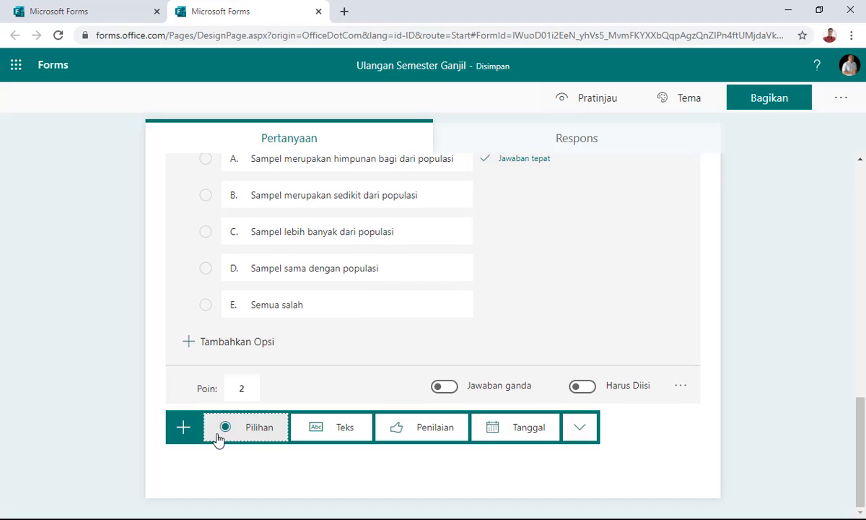
pyautogui.click(253, 428)
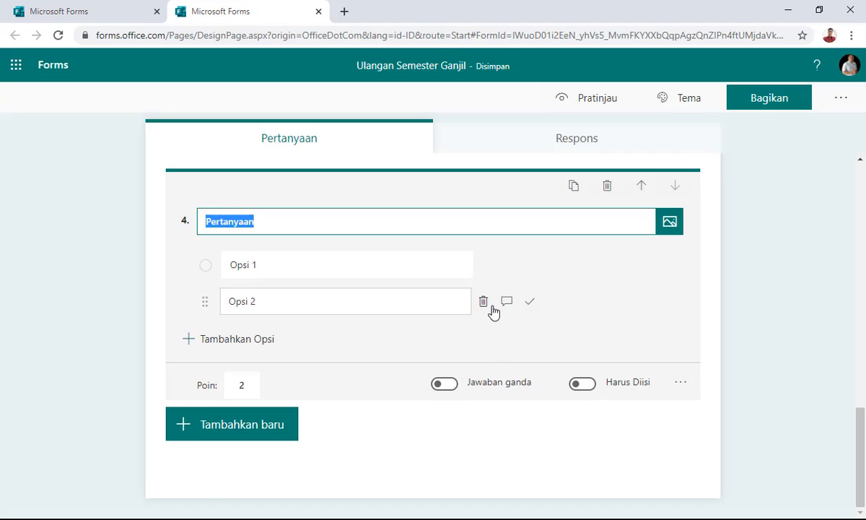
pyautogui.click(483, 301)
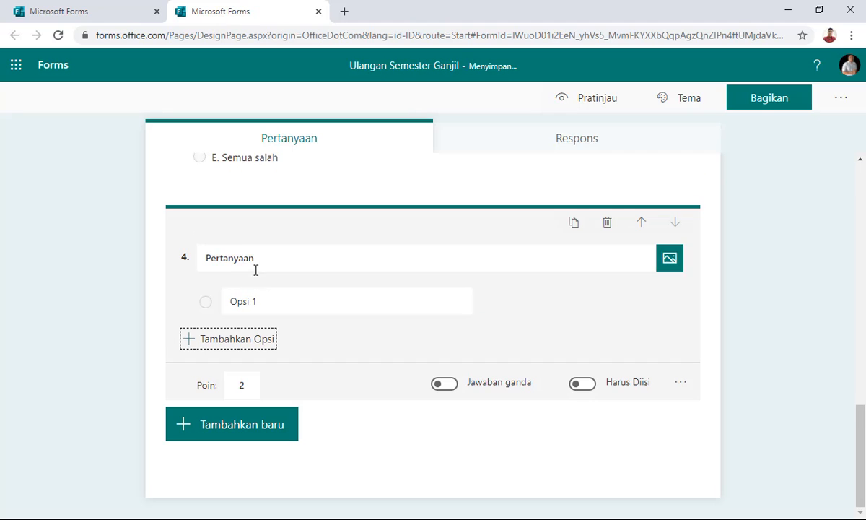
pyautogui.click(290, 259)
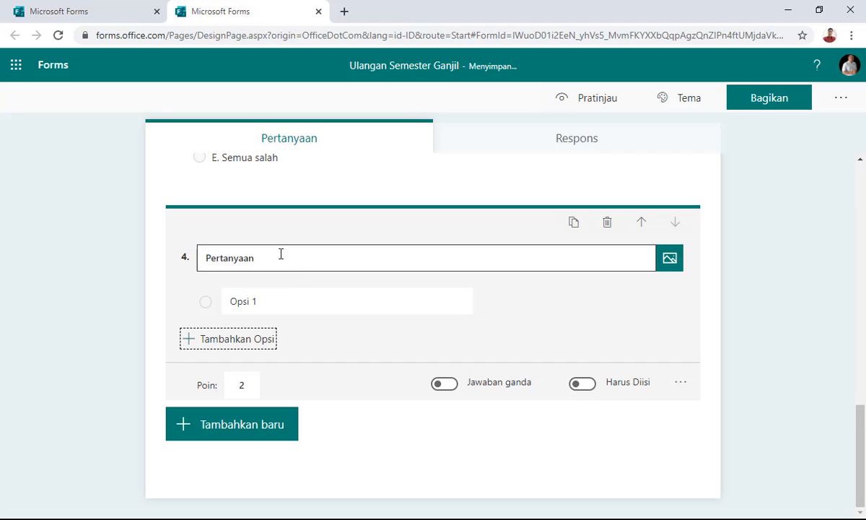
pyautogui.click(237, 301)
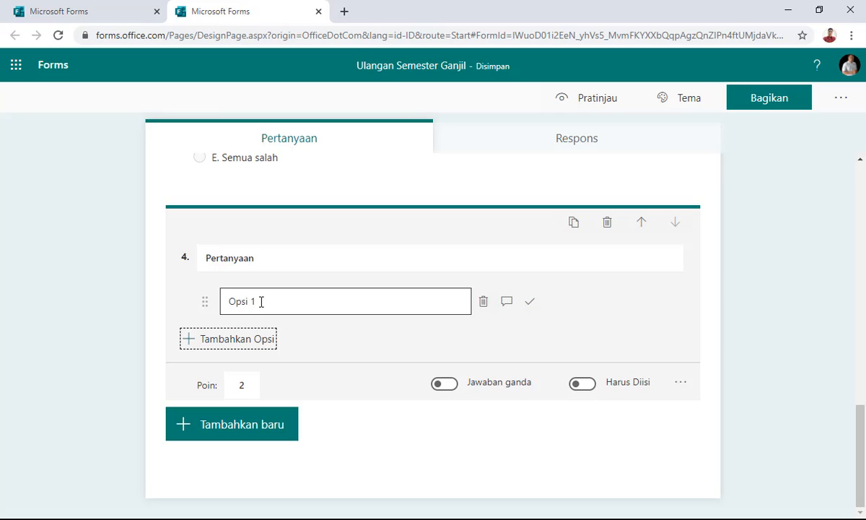
# Step: Copy "Turunan pertama dari" from Word as the text of question 4 in Forms, without its list number
pyautogui.click(265, 259)
pyautogui.hotkey('alt', 'Tab')
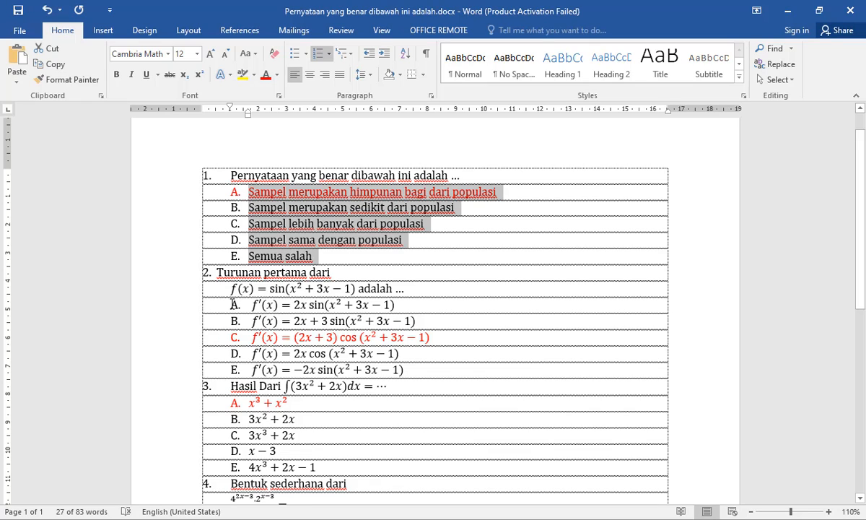
pyautogui.click(353, 291)
pyautogui.moveTo(349, 272); pyautogui.dragTo(216, 274)
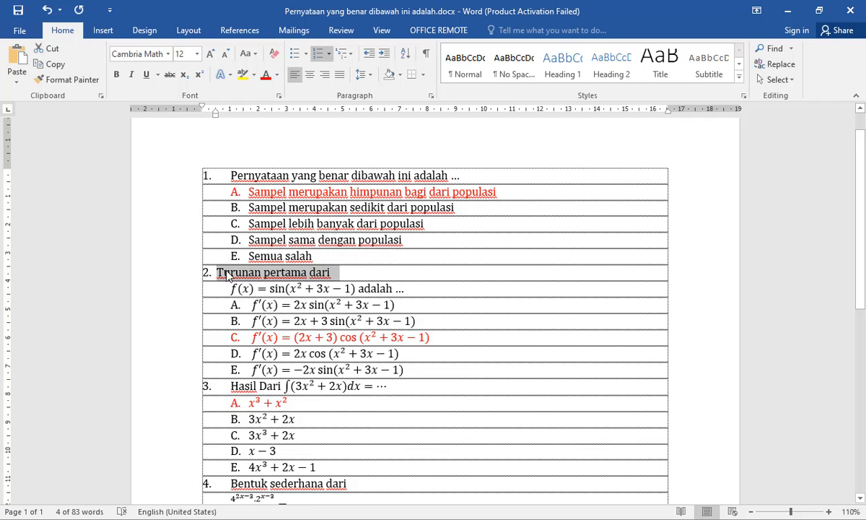
pyautogui.hotkey('alt', 'Tab')
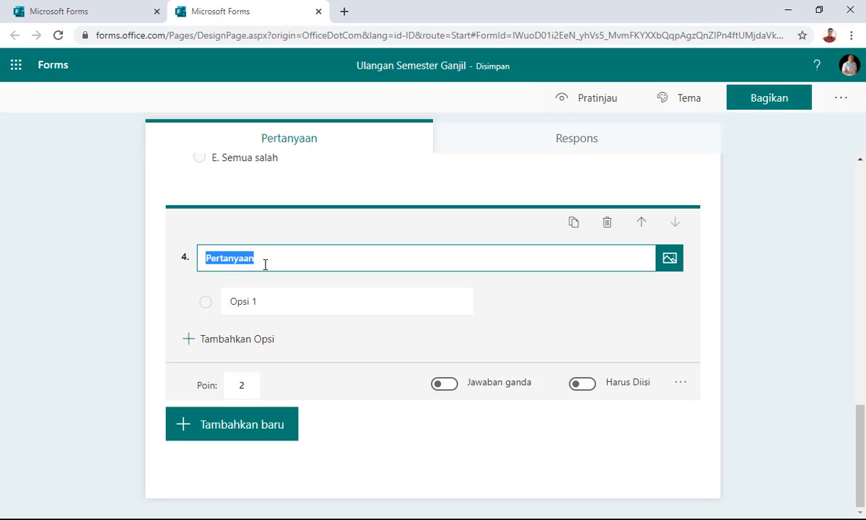
pyautogui.write('2. Turunan pertama dari')
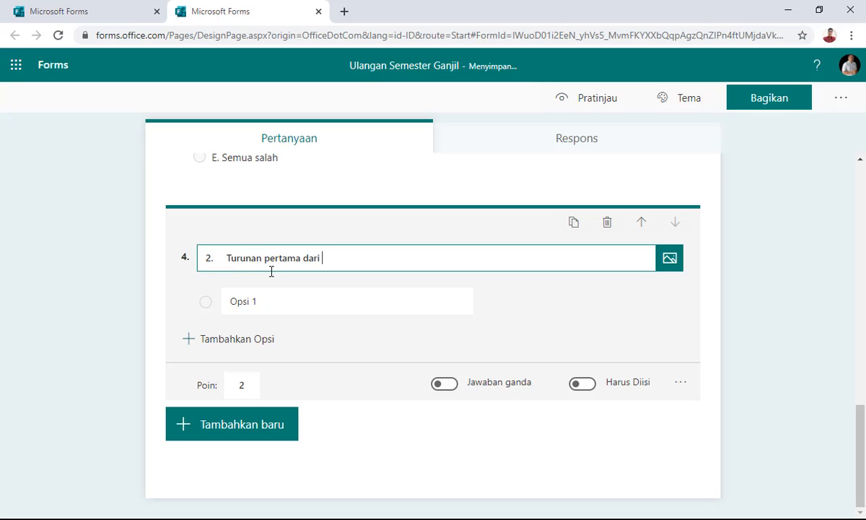
pyautogui.press('BackSpace')
pyautogui.press('BackSpace')
pyautogui.press('BackSpace')
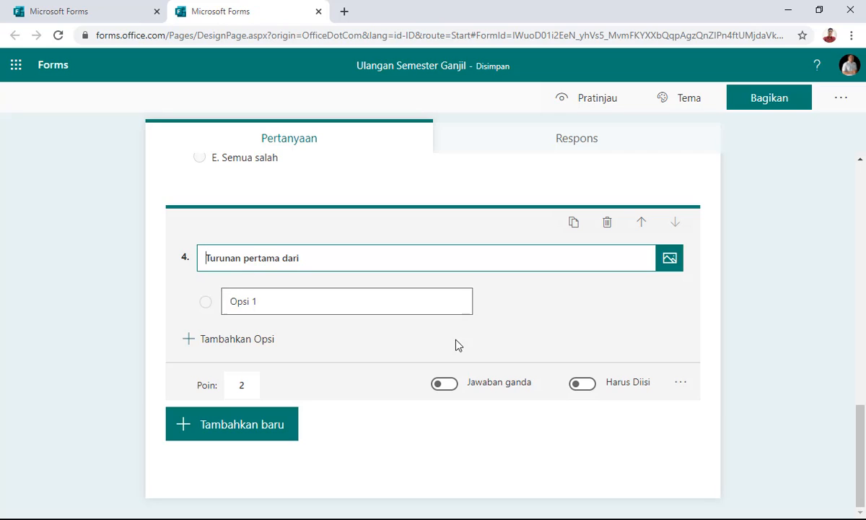
# Step: Enable math for question 4 and copy "f(x) = sin(x² + 3x − 1) adalah …" from Word into its equation field
pyautogui.click(682, 387)
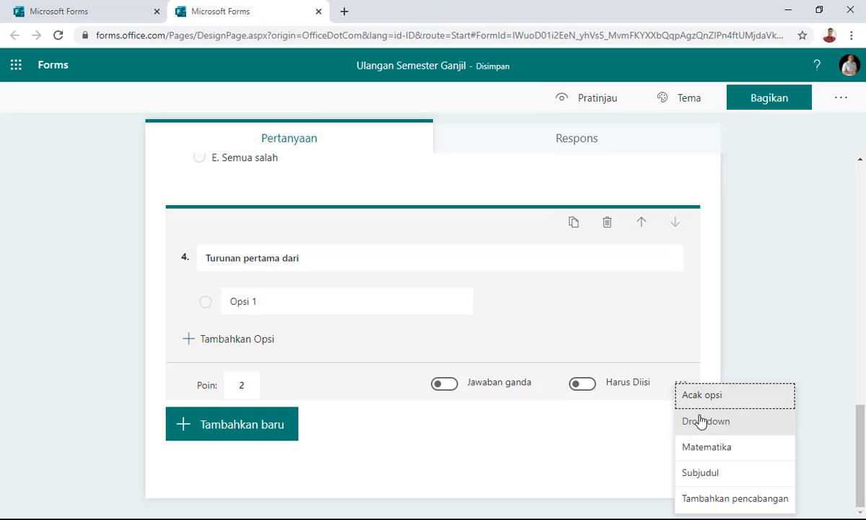
pyautogui.click(750, 456)
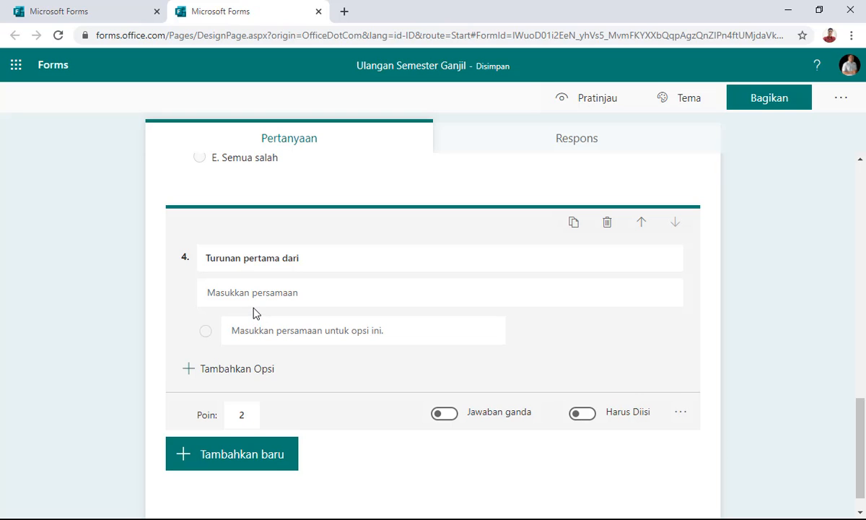
pyautogui.hotkey('alt', 'Tab')
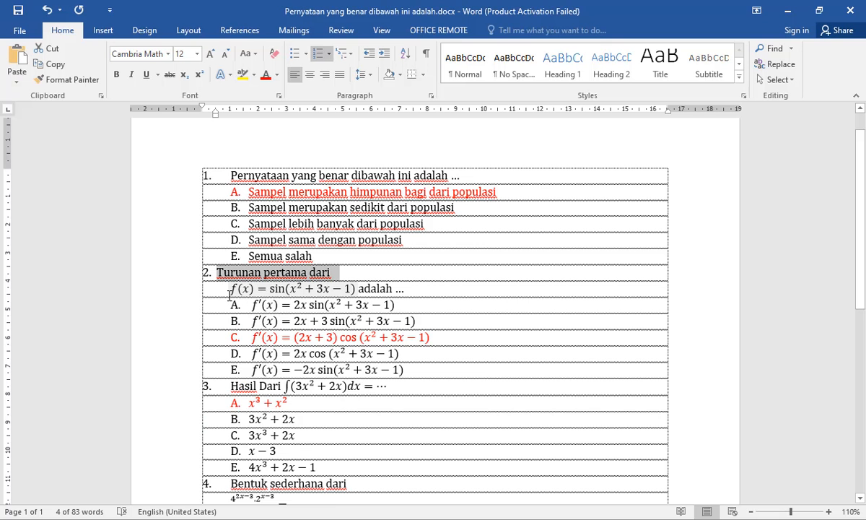
pyautogui.moveTo(229, 290); pyautogui.dragTo(413, 289)
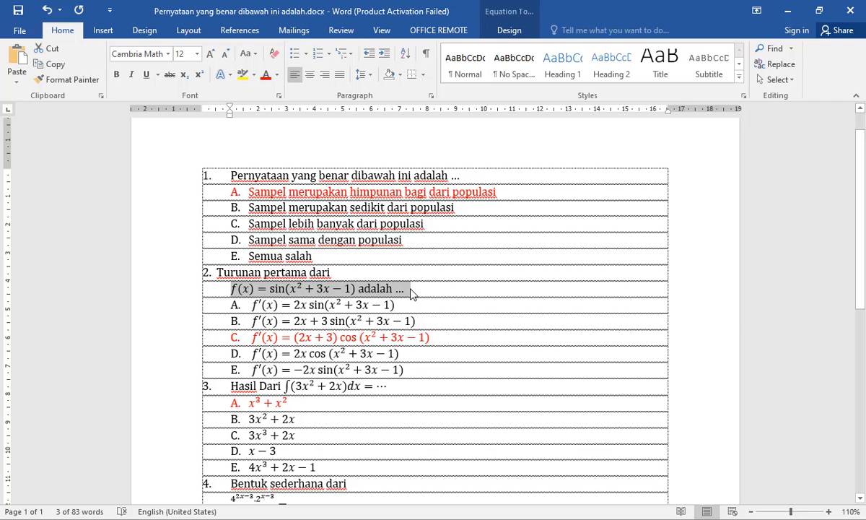
pyautogui.hotkey('alt', 'Tab')
pyautogui.click(305, 303)
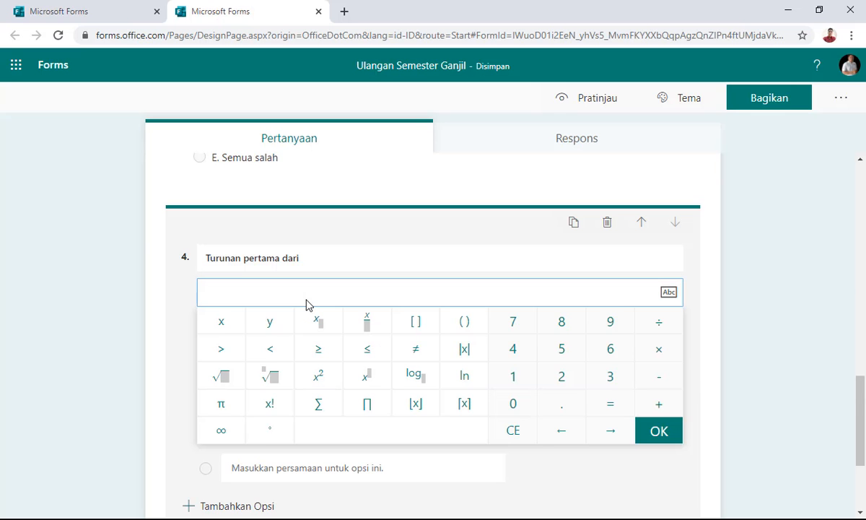
pyautogui.write('f(x) = sin[(x2 + 3x − 1)]adalah…')
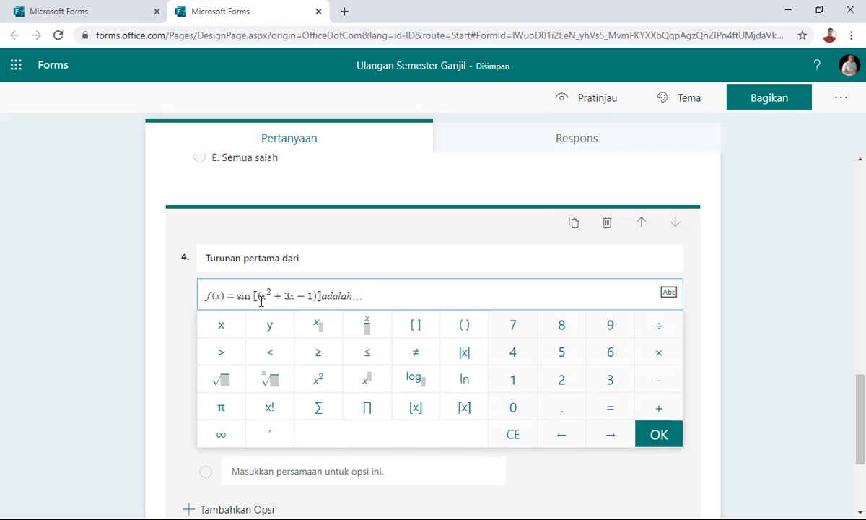
# Step: Remove the stray double brackets around (x² + 3x − 1) in question 4's equation and accept it
pyautogui.press('BackSpace')
pyautogui.press('BackSpace')
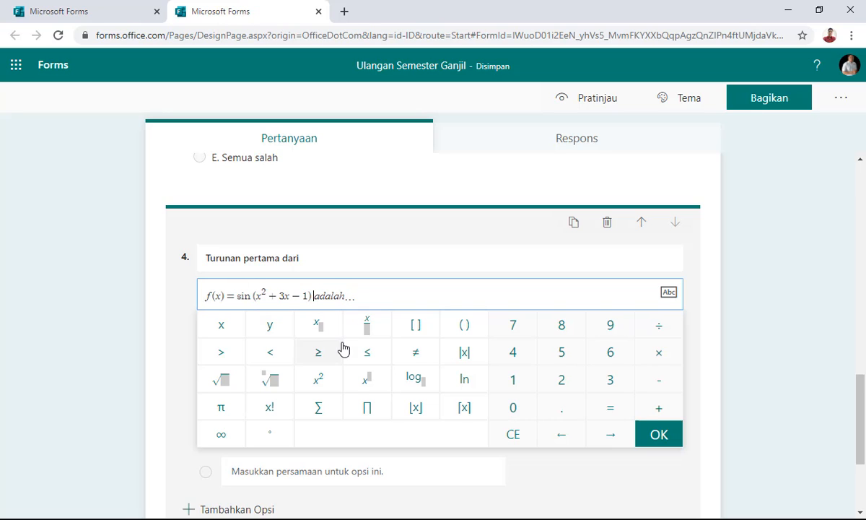
pyautogui.click(658, 434)
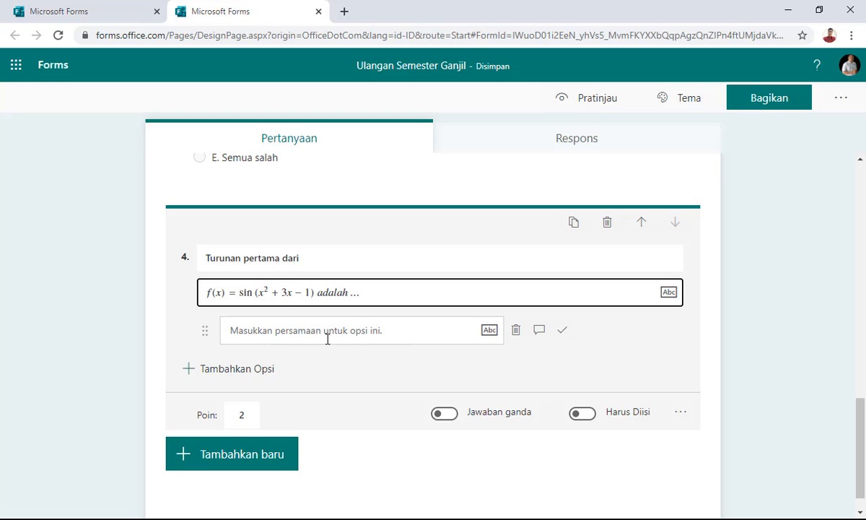
# Step: Copy answers A to E of the second question from Word and paste them as text options of question 4 in Forms
pyautogui.hotkey('alt', 'Tab')
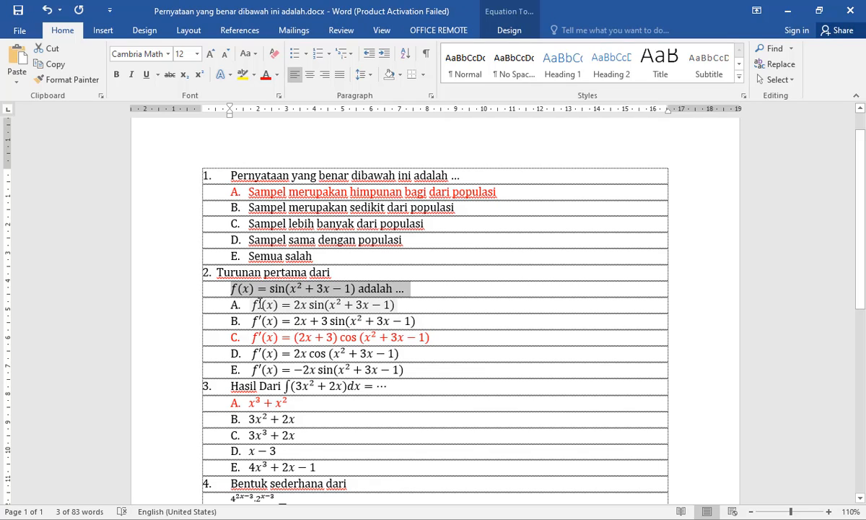
pyautogui.moveTo(251, 305); pyautogui.dragTo(413, 365)
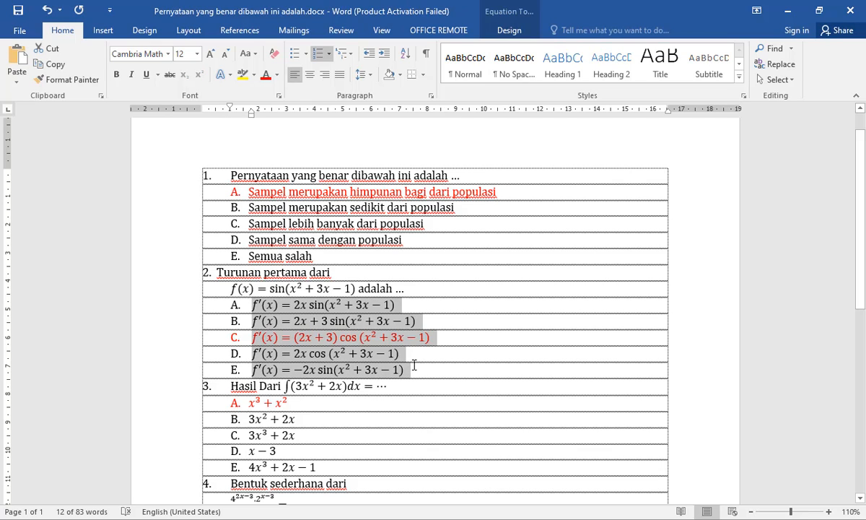
pyautogui.hotkey('alt', 'Tab')
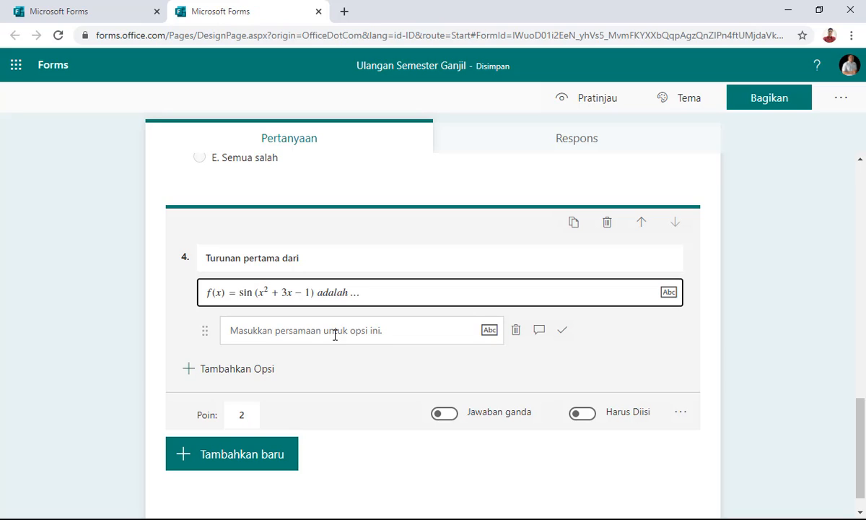
pyautogui.click(490, 330)
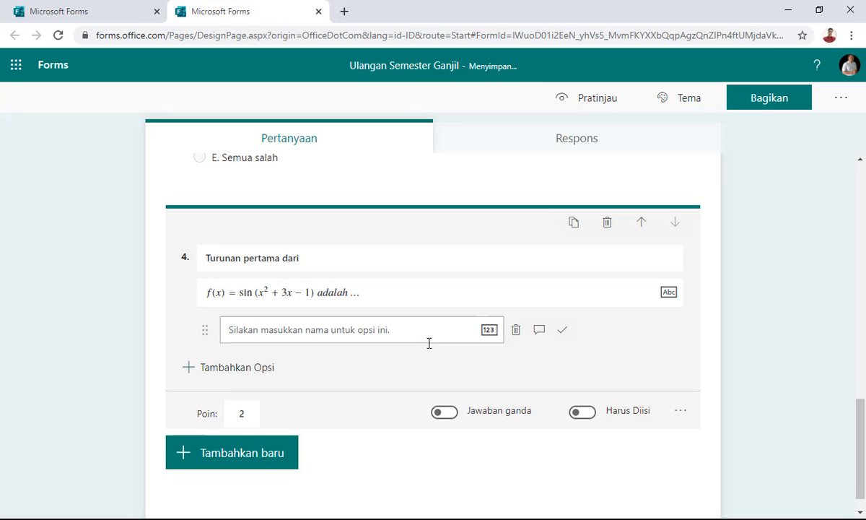
pyautogui.click(384, 330)
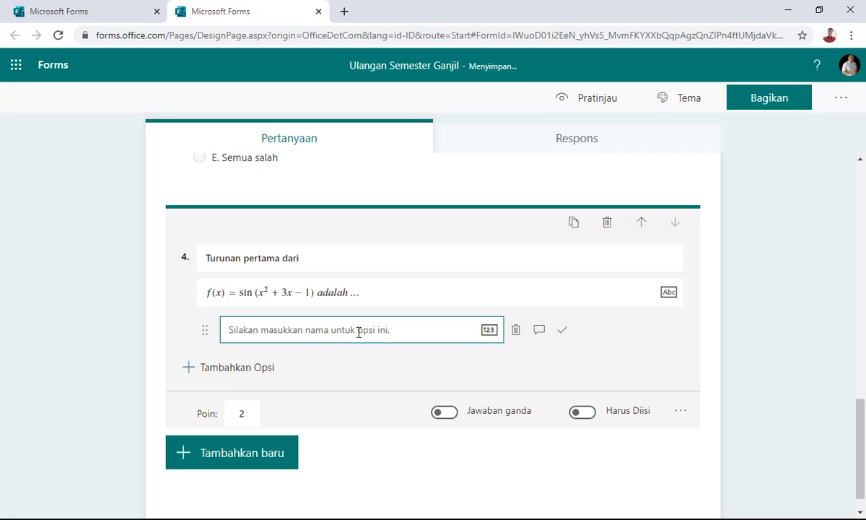
pyautogui.write("f'(x)=2x sin ⟦(x^2+3x-1)⟧ f'(x)=2x+3 sin ⟦(x^2+3x-1)⟧ f'(x)=(2x+3) ⟦cos ⟧ ⟦(x^2+3x-1)⟧ f'(x)=2x ⟦cos ⟧ ⟦(x^2+3x-1)⟧ f'(x)=-2x sin ⟦(x^2+3x-1)⟧")
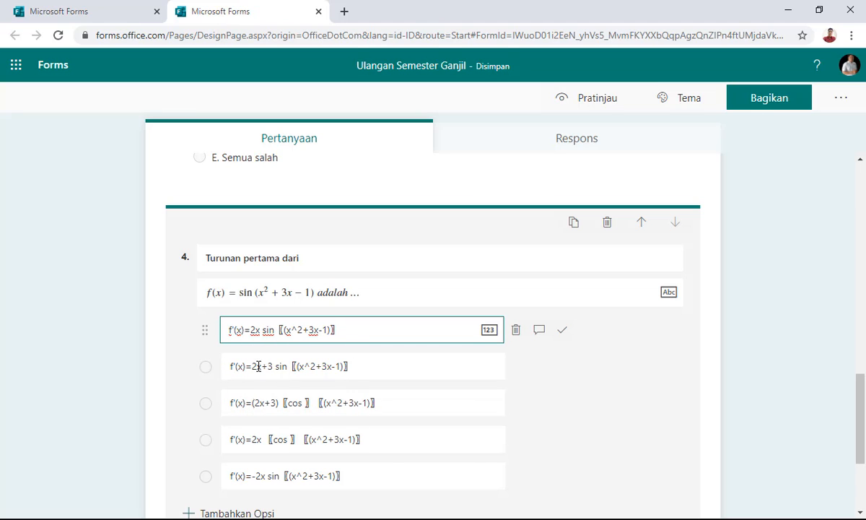
# Step: Convert the first option to an equation and clean it up to f′(x) = 2x sin(x² + 3x − 1)
pyautogui.click(488, 331)
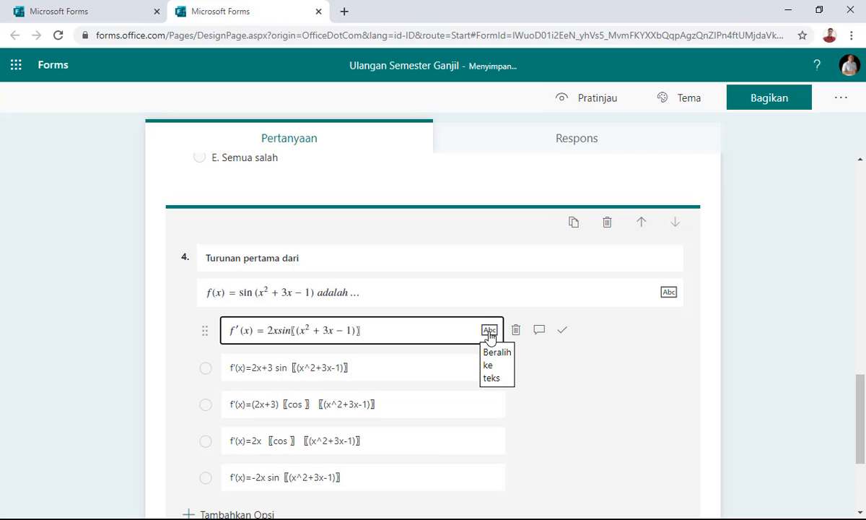
pyautogui.click(360, 330)
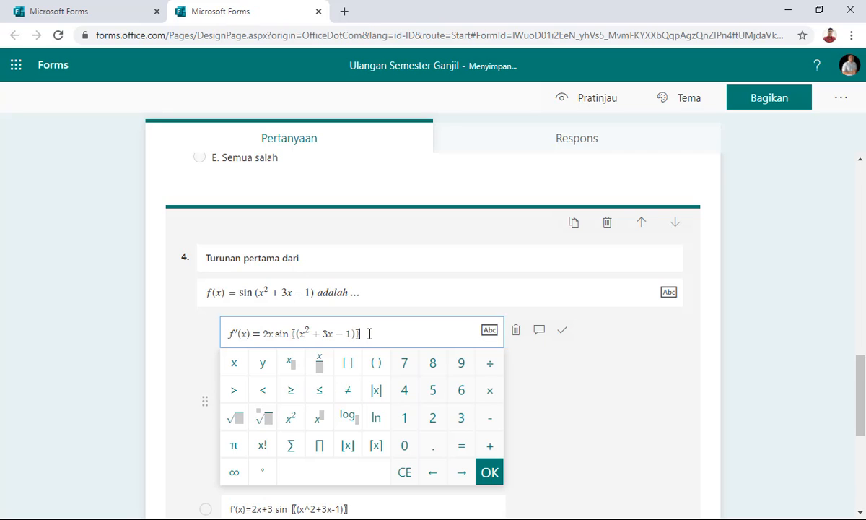
pyautogui.write('(')
pyautogui.click(490, 474)
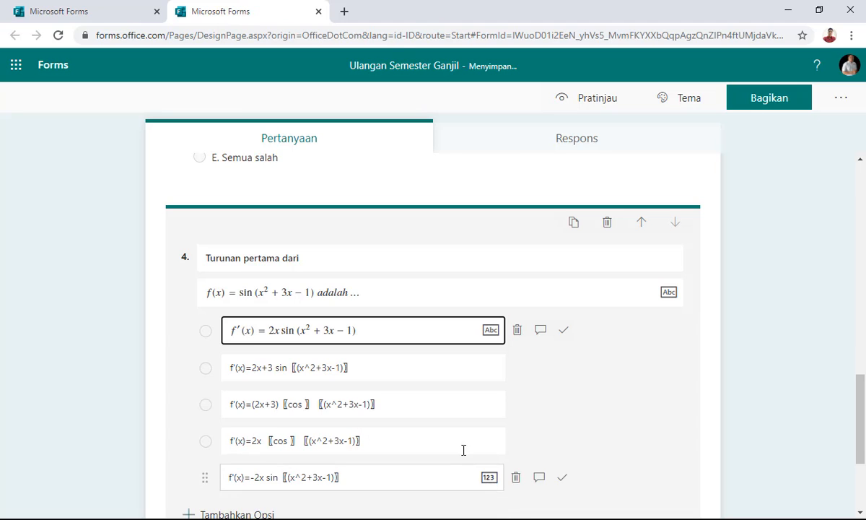
# Step: Convert the other four answer options of question 4 from text to equations
pyautogui.click(489, 369)
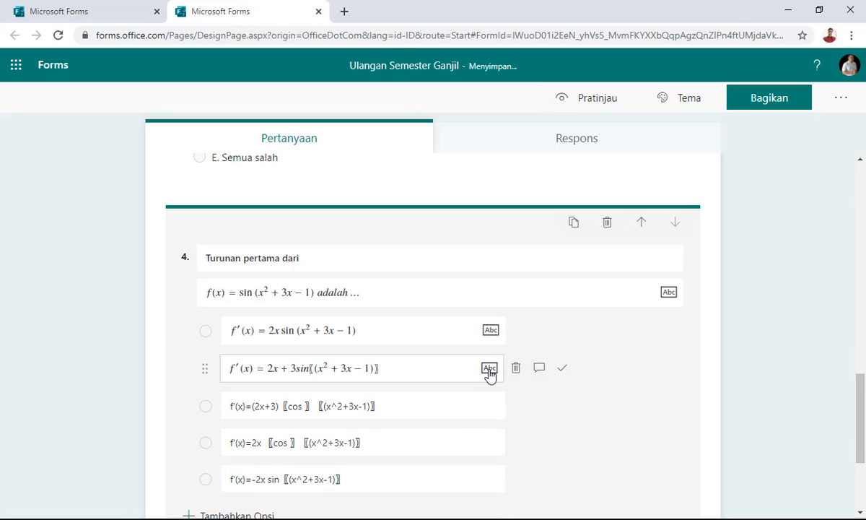
pyautogui.click(490, 407)
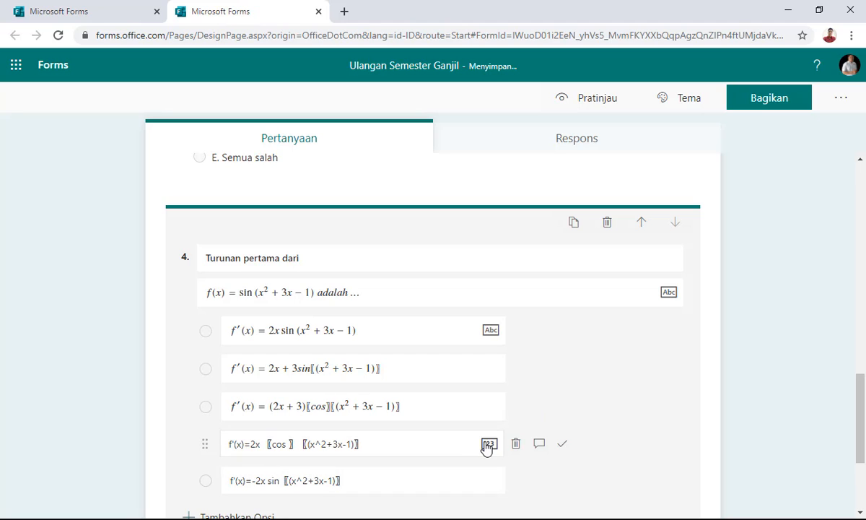
pyautogui.click(488, 445)
pyautogui.click(489, 482)
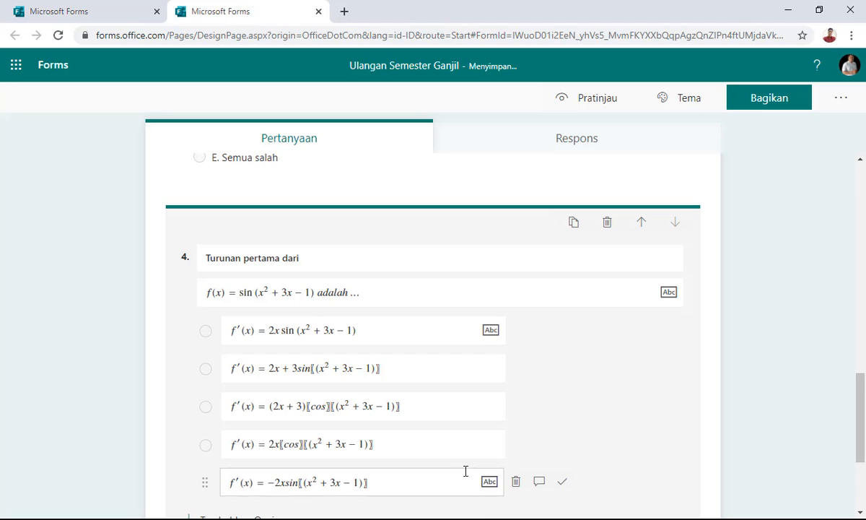
# Step: Remove the stray double brackets from the second option so it reads f′(x) = 2x + 3 sin(x² + 3x − 1)
pyautogui.click(391, 371)
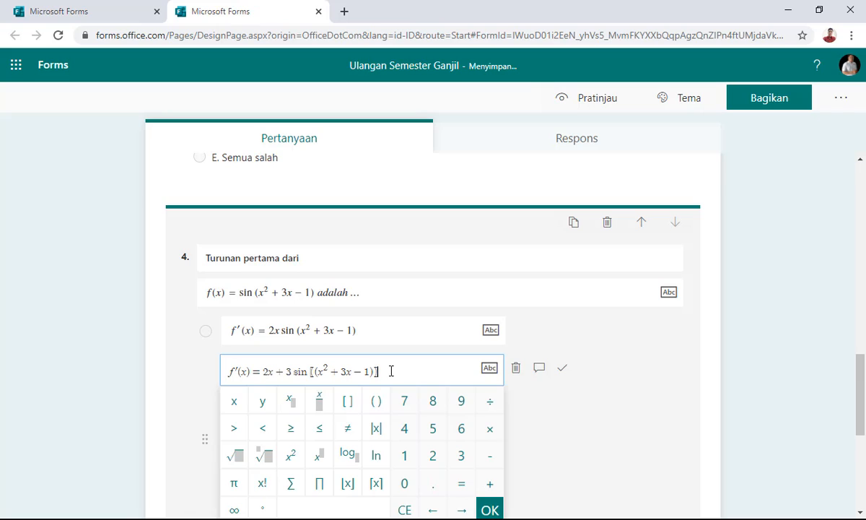
pyautogui.click(310, 372)
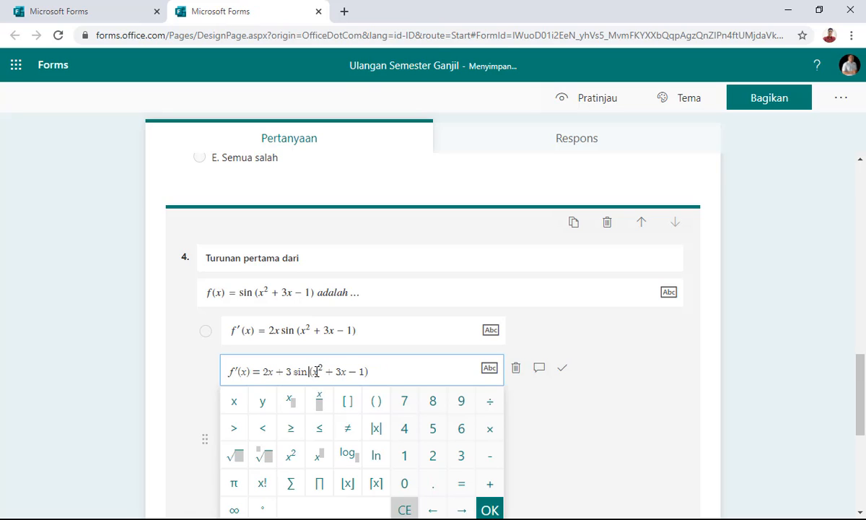
pyautogui.click(493, 511)
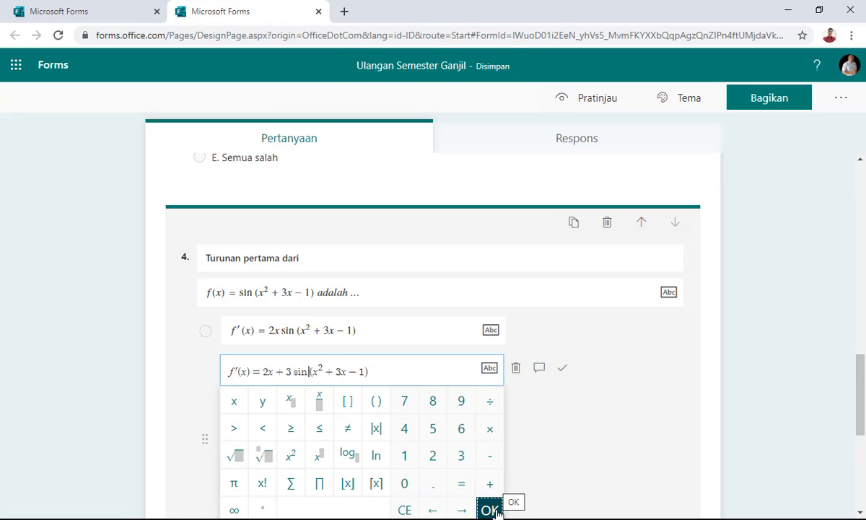
pyautogui.click(493, 510)
# Step: Remove the stray double brackets from the third option so it reads f′(x) = (2x + 3) cos(x² + 3x − 1)
pyautogui.click(404, 410)
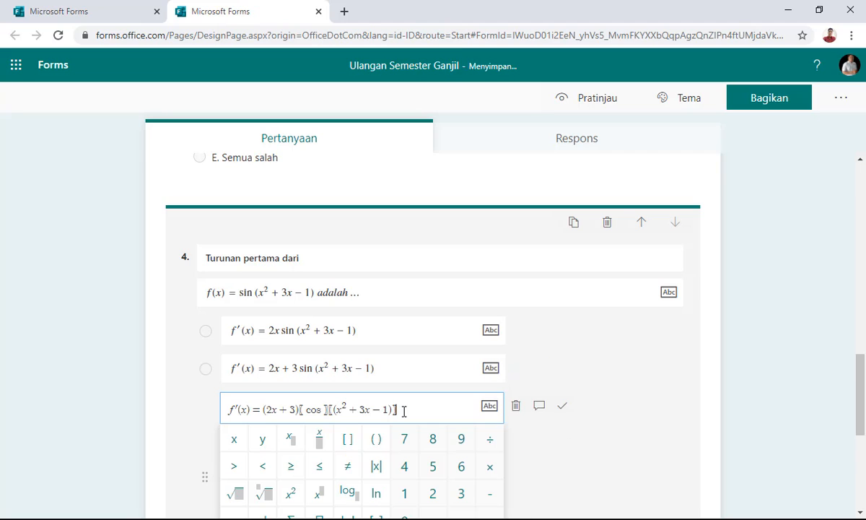
pyautogui.click(333, 410)
pyautogui.press('BackSpace')
pyautogui.press('BackSpace')
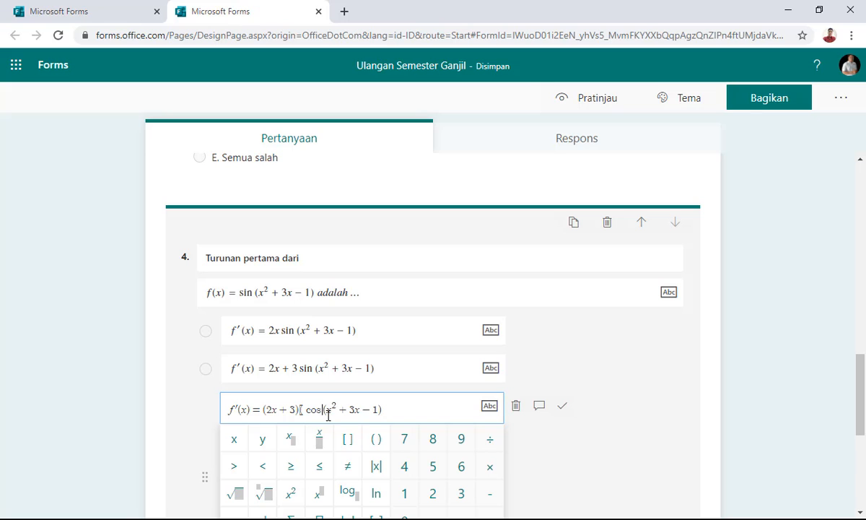
pyautogui.scroll(-3, 433, 418)
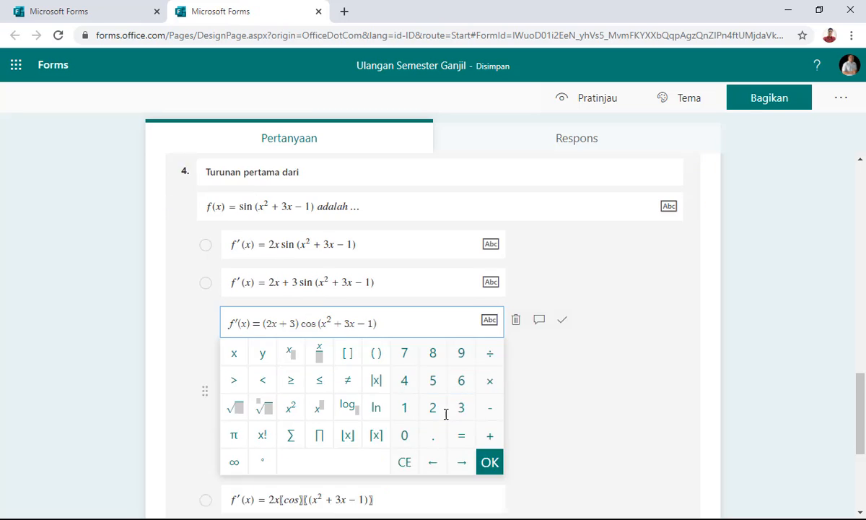
pyautogui.click(488, 412)
# Step: Clean the stray brackets from the last two options, giving f′(x) = 2x cos(x² + 3x − 1) and f′(x) = −2x sin(x² + 3x − 1)
pyautogui.click(292, 309)
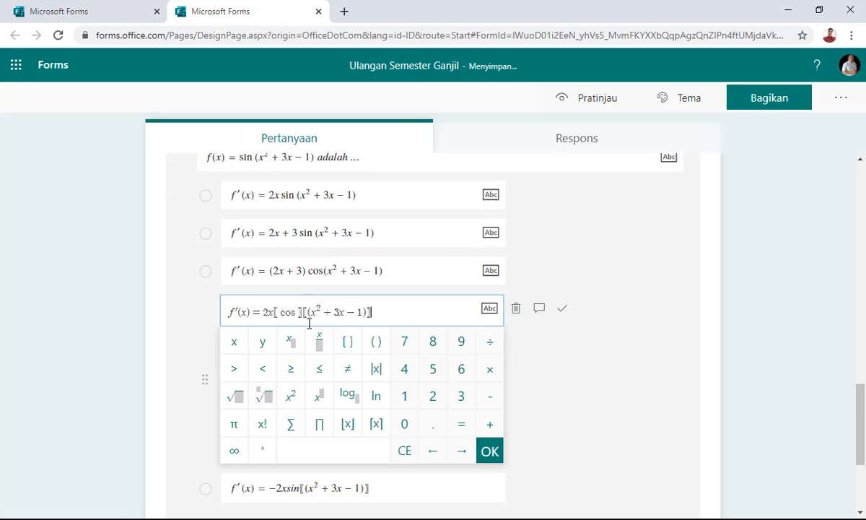
pyautogui.press('BackSpace')
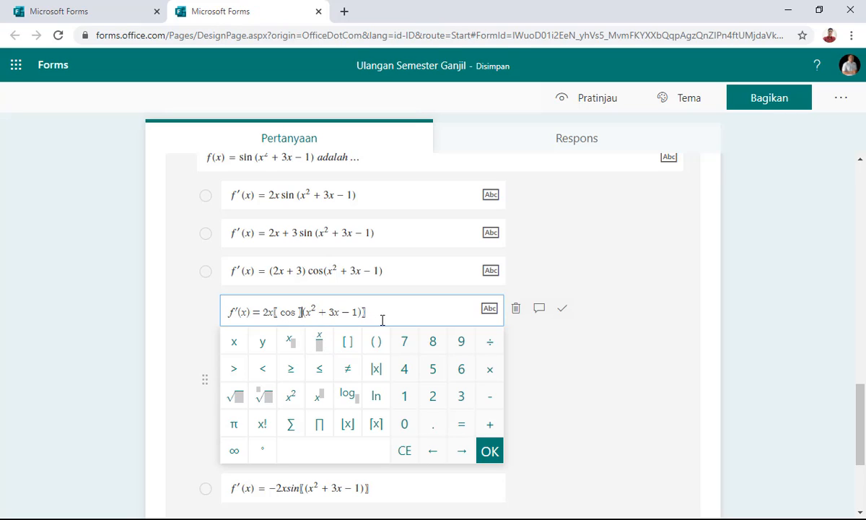
pyautogui.click(367, 313)
pyautogui.press('BackSpace')
pyautogui.click(302, 311)
pyautogui.press('BackSpace')
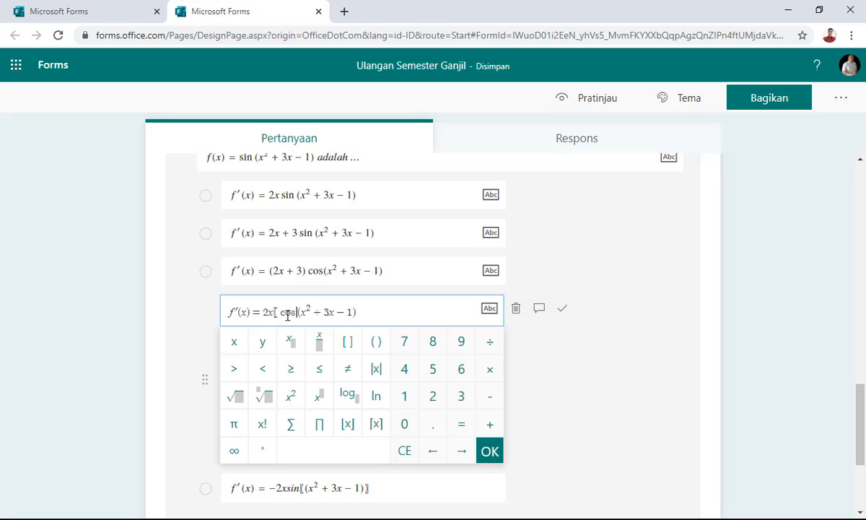
pyautogui.click(278, 313)
pyautogui.press('BackSpace')
pyautogui.click(490, 452)
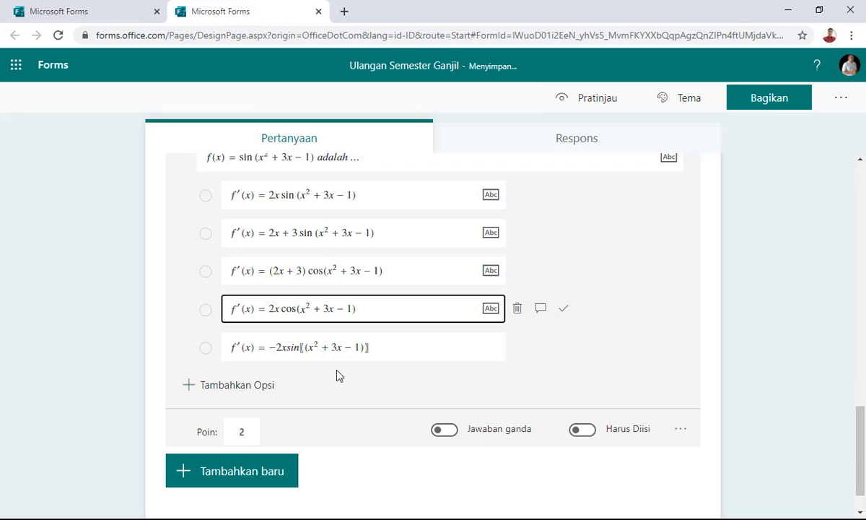
pyautogui.click(376, 352)
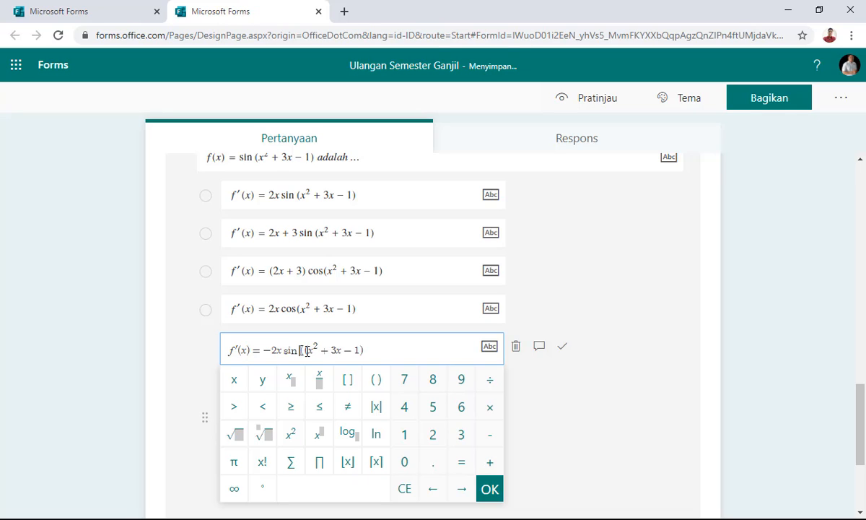
pyautogui.click(492, 489)
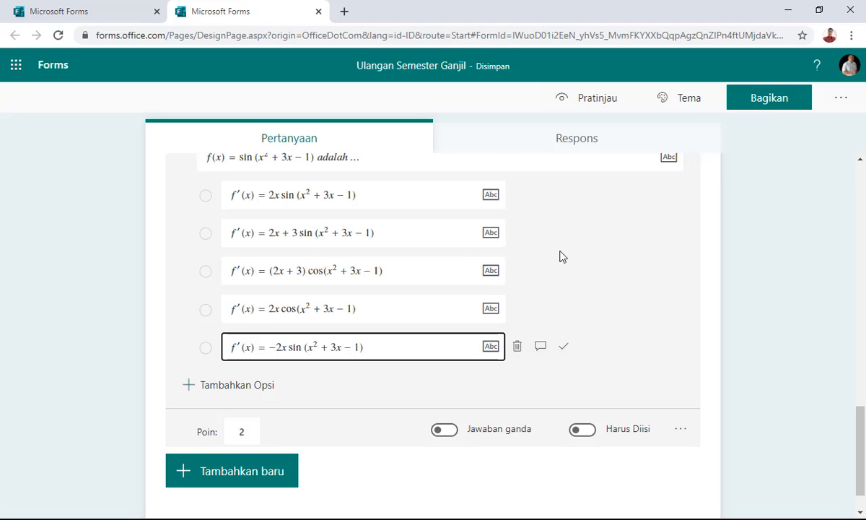
# Step: Check the red answer in the Word document and mark f′(x) = (2x + 3) cos(x² + 3x − 1) as question 4's correct answer
pyautogui.scroll(1, 544, 273)
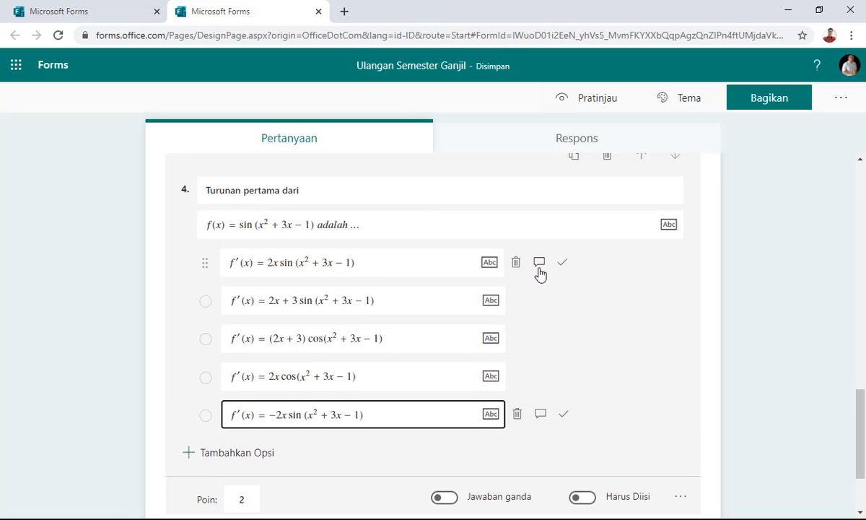
pyautogui.hotkey('alt', 'Tab')
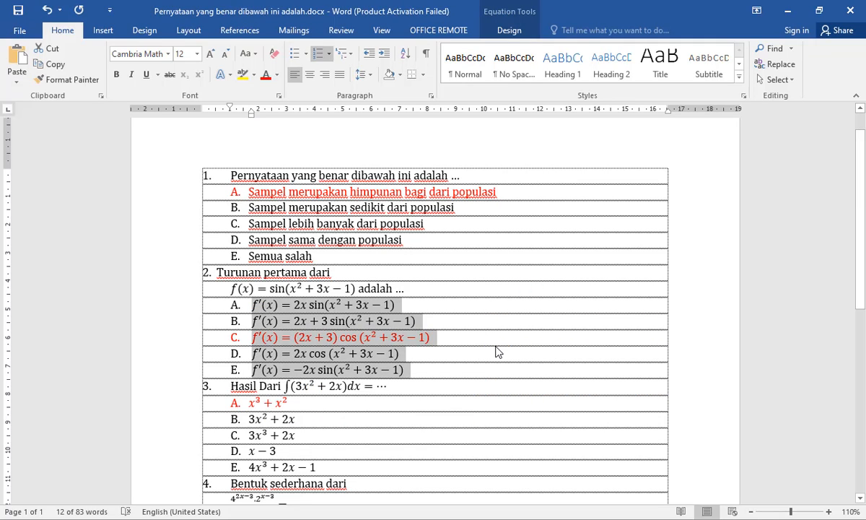
pyautogui.hotkey('alt', 'Tab')
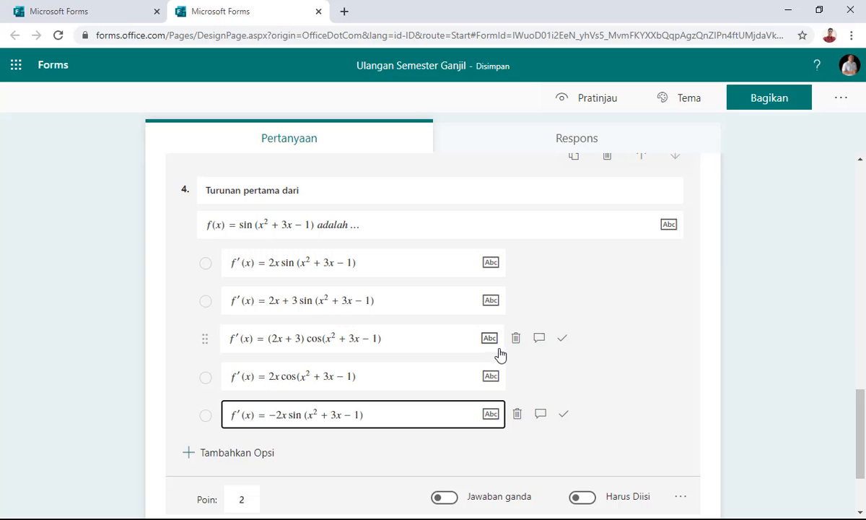
pyautogui.click(563, 339)
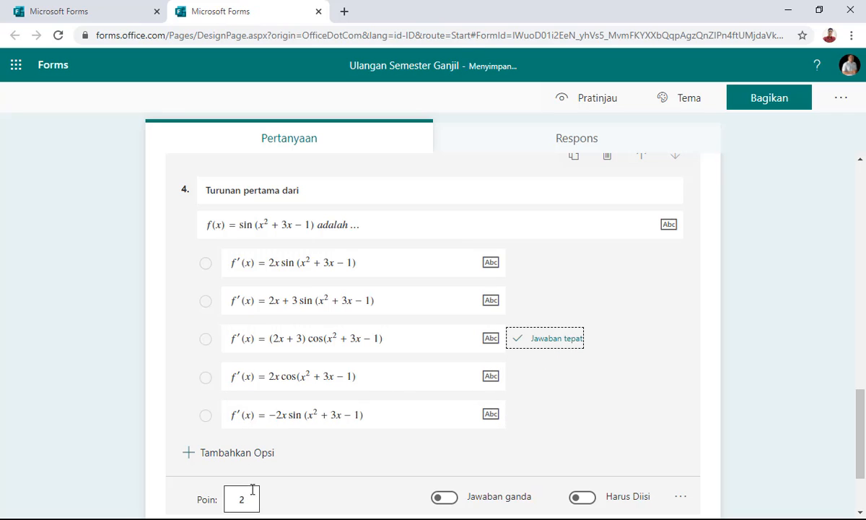
# Step: Add a new multiple-choice question below question 4 and delete its second answer option
pyautogui.scroll(-1, 303, 452)
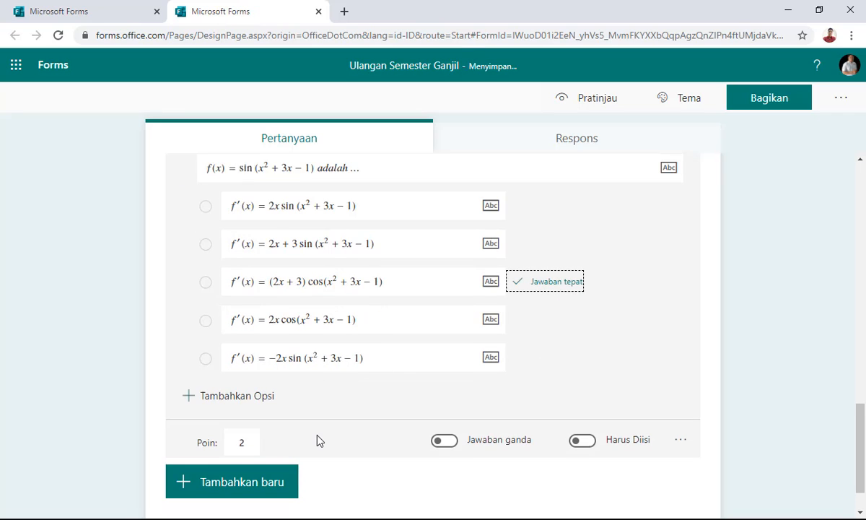
pyautogui.click(254, 476)
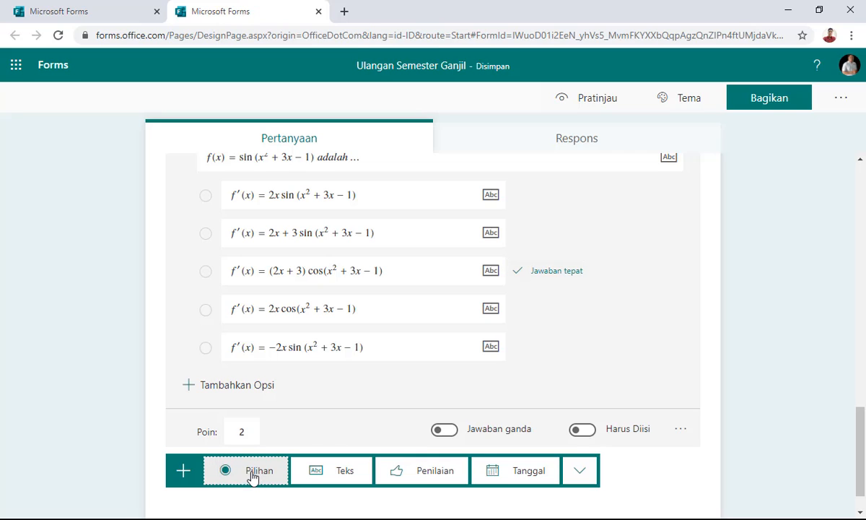
pyautogui.click(259, 473)
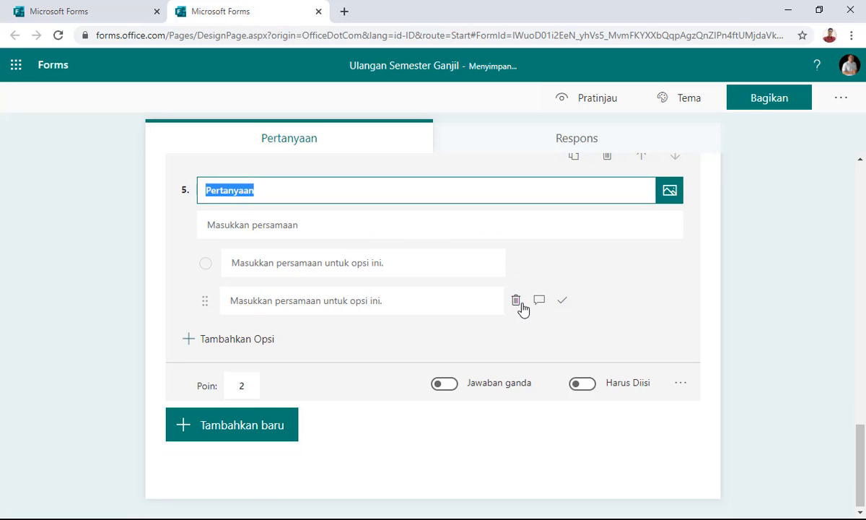
pyautogui.click(517, 302)
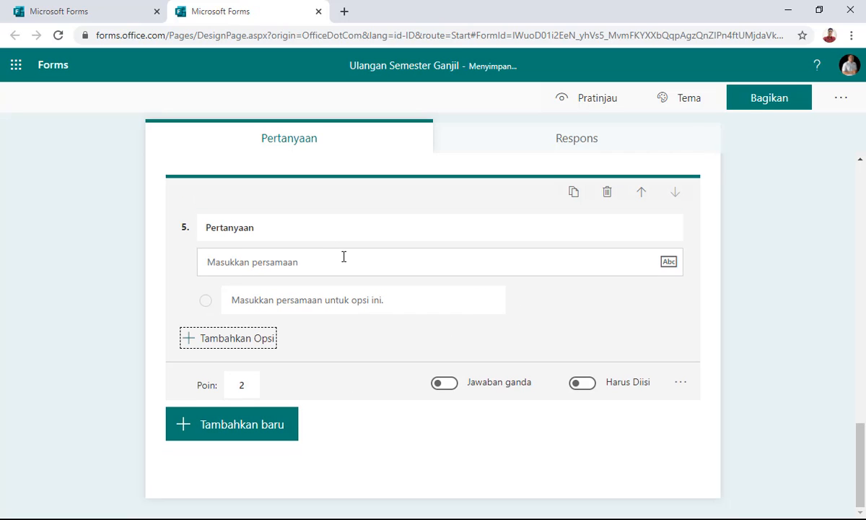
# Step: Copy "Hasil Dari" from item 3 in the Word document into question 5's title, without the leading item number
pyautogui.scroll(3, 344, 257)
pyautogui.scroll(-2, 348, 288)
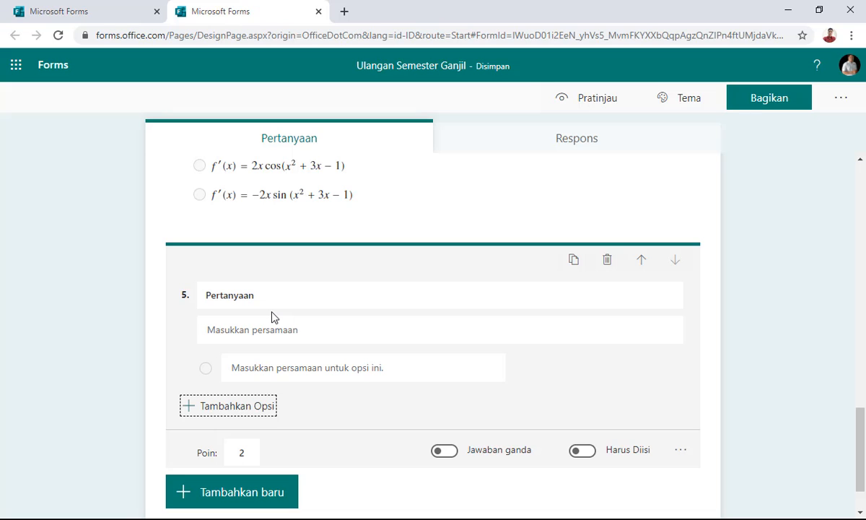
pyautogui.hotkey('alt', 'Tab')
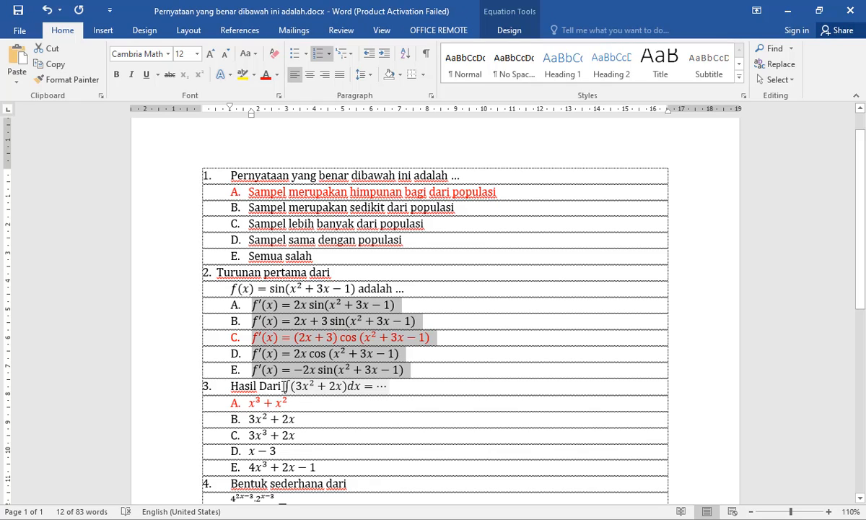
pyautogui.moveTo(285, 386); pyautogui.dragTo(234, 384)
pyautogui.hotkey('alt', 'Tab')
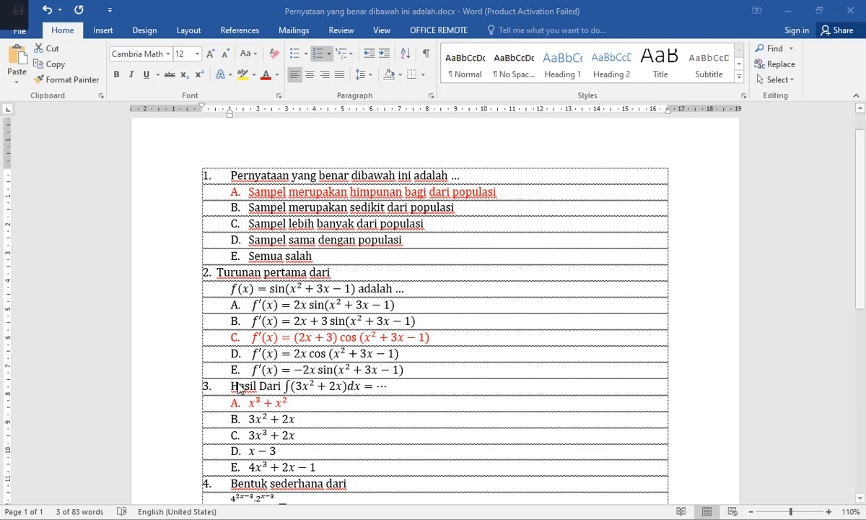
pyautogui.click(238, 302)
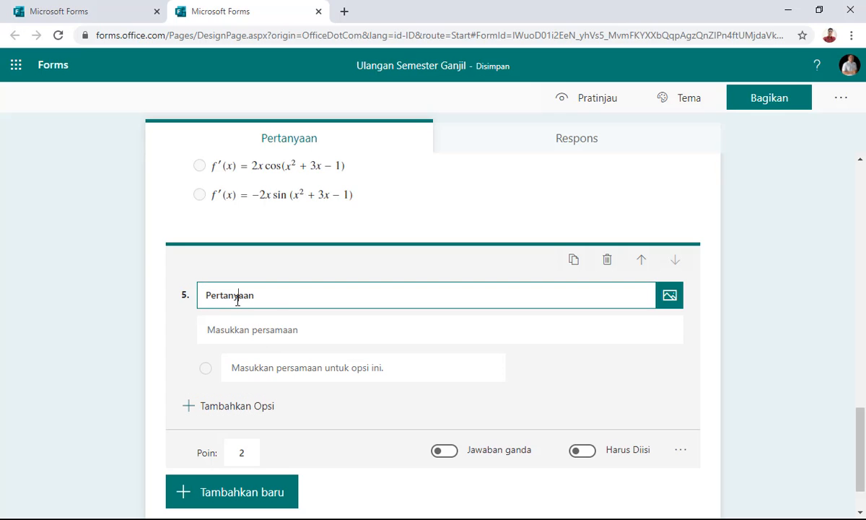
pyautogui.hotkey('ctrl', 'a')
pyautogui.write('3.\tHasil Dari')
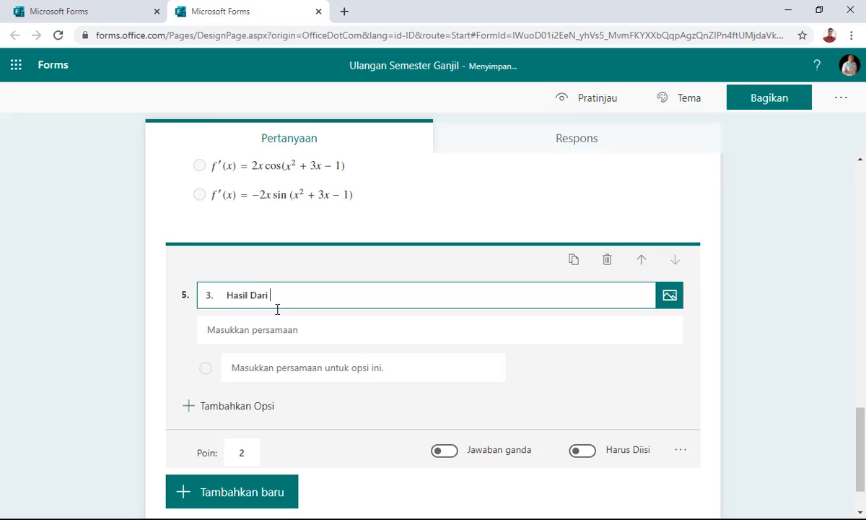
pyautogui.press('Home')
pyautogui.press('Delete')
pyautogui.press('Delete')
pyautogui.press('Delete')
pyautogui.press('Delete')
pyautogui.press('Delete')
# Step: Copy item 3's integral from Word into question 5's equation and strip the stray brackets and placeholder, giving ∫(3x² + 2x)dx = ⋯
pyautogui.click(285, 332)
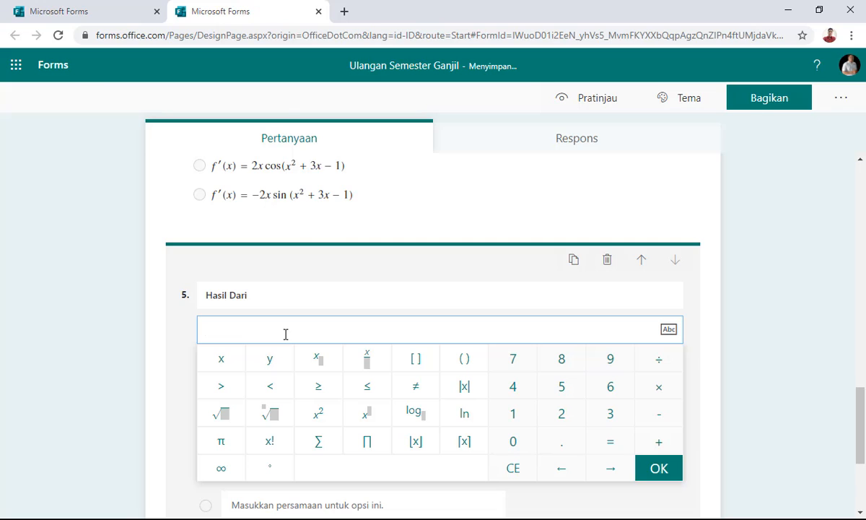
pyautogui.hotkey('alt', 'Tab')
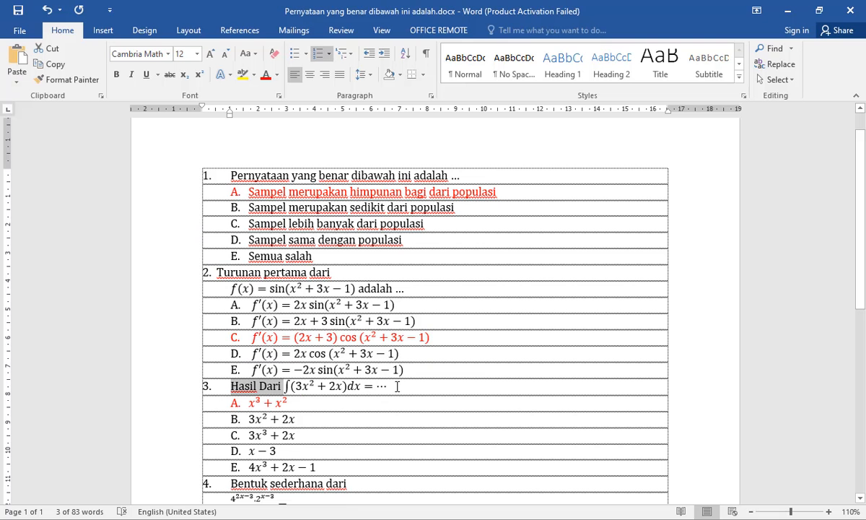
pyautogui.click(381, 386)
pyautogui.moveTo(381, 386); pyautogui.dragTo(274, 386)
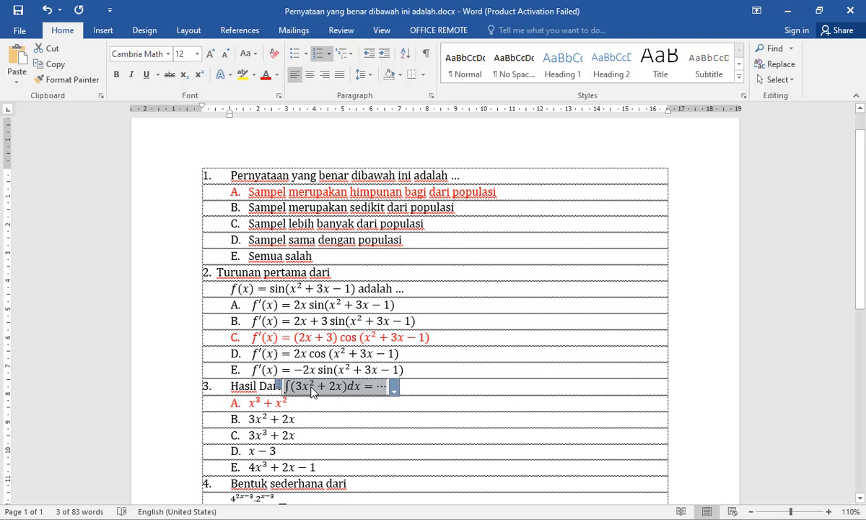
pyautogui.hotkey('alt', 'Tab')
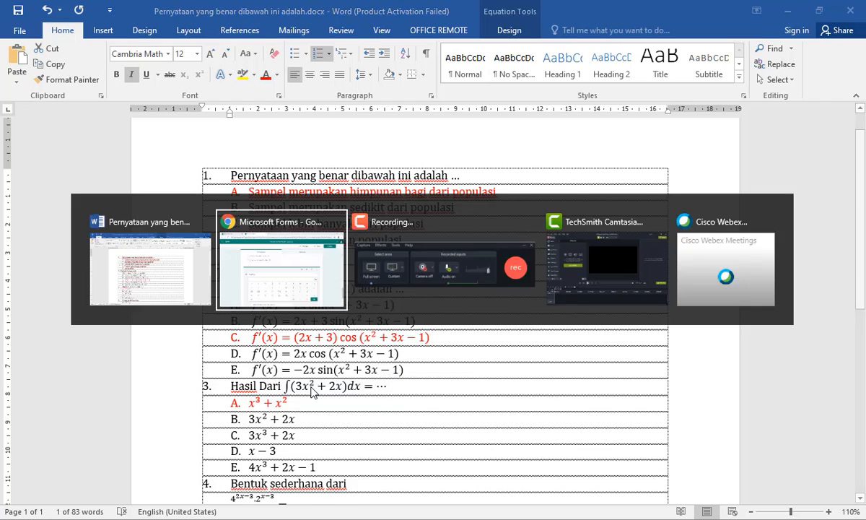
pyautogui.write('∫(3x² + 2x)dx = ⋯')
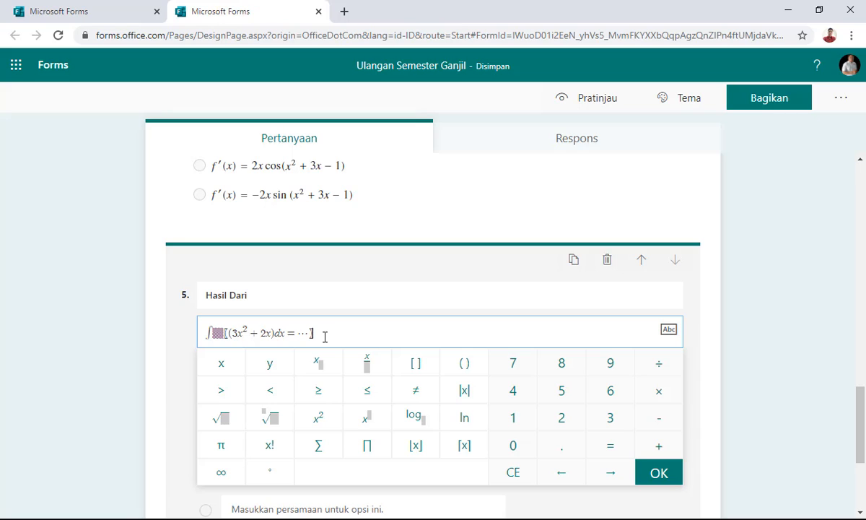
pyautogui.click(228, 336)
pyautogui.press('BackSpace')
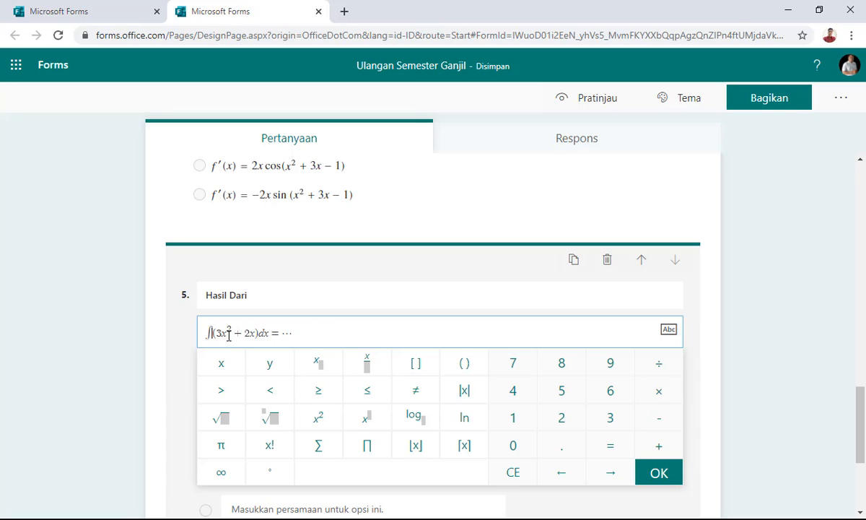
pyautogui.click(656, 474)
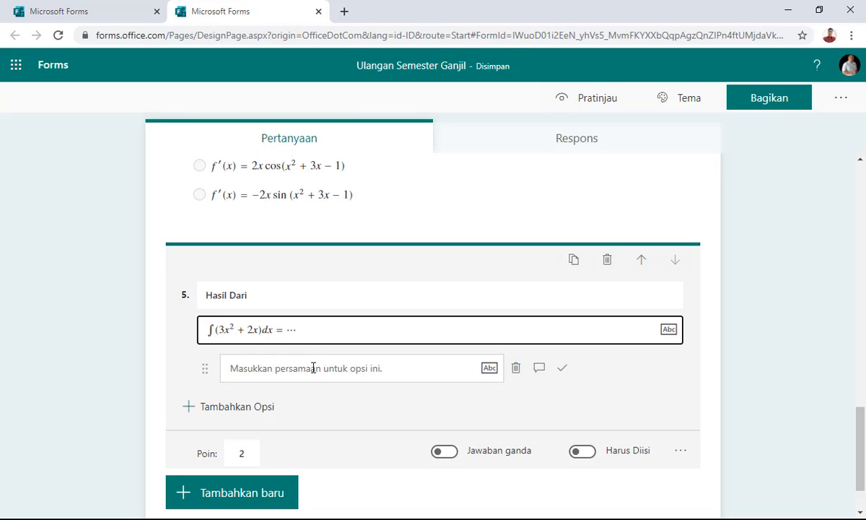
# Step: Copy item 3's five answers from the Word document and paste them as plain-text answer options of question 5
pyautogui.hotkey('alt', 'Tab')
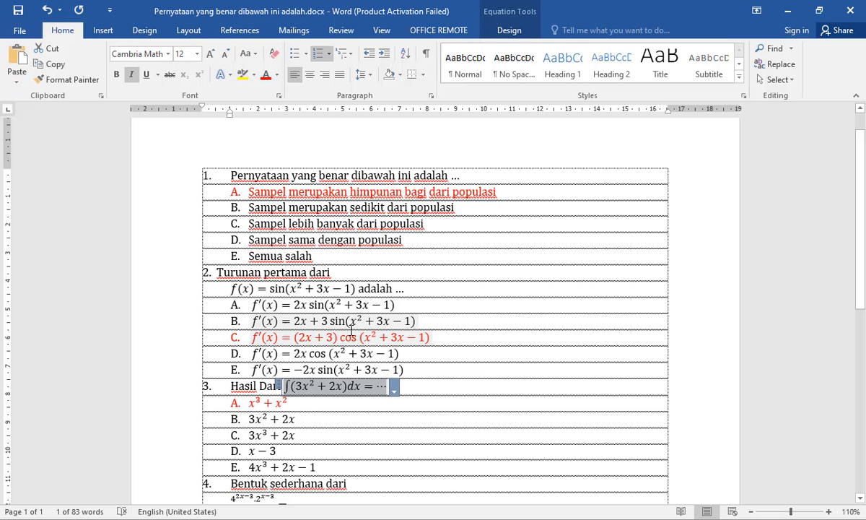
pyautogui.moveTo(247, 403); pyautogui.dragTo(339, 469)
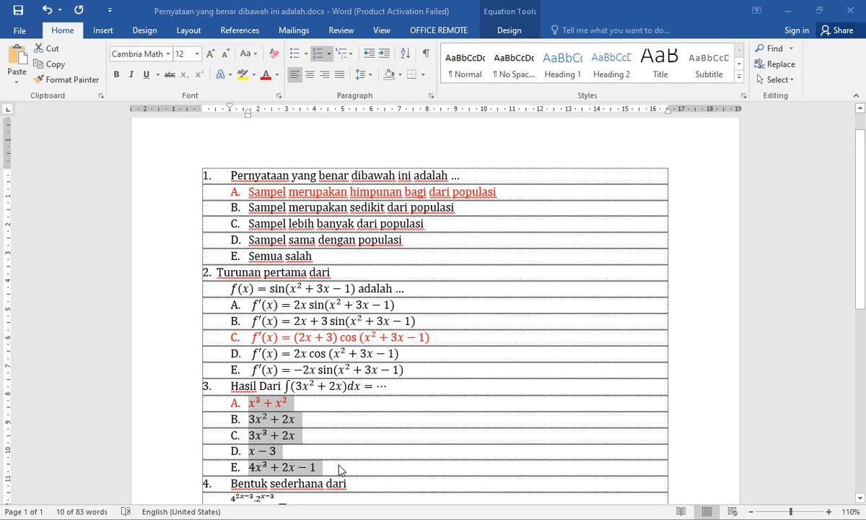
pyautogui.hotkey('alt', 'Tab')
pyautogui.click(251, 368)
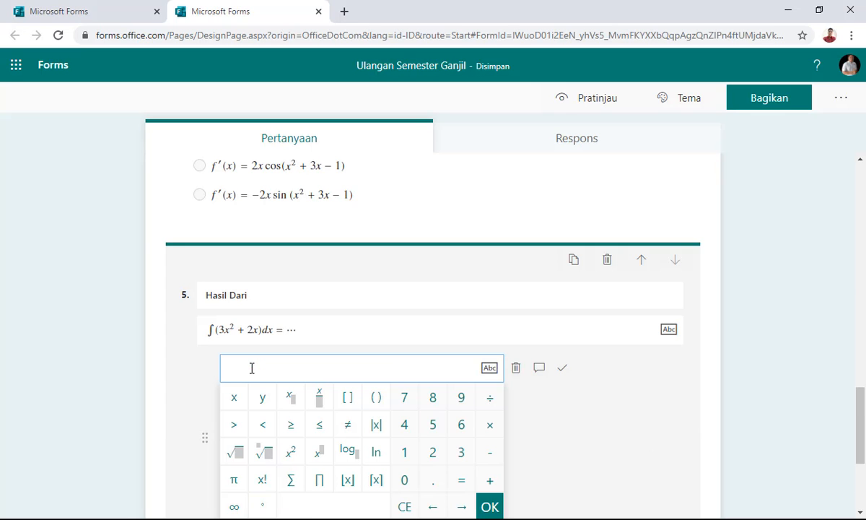
pyautogui.click(490, 369)
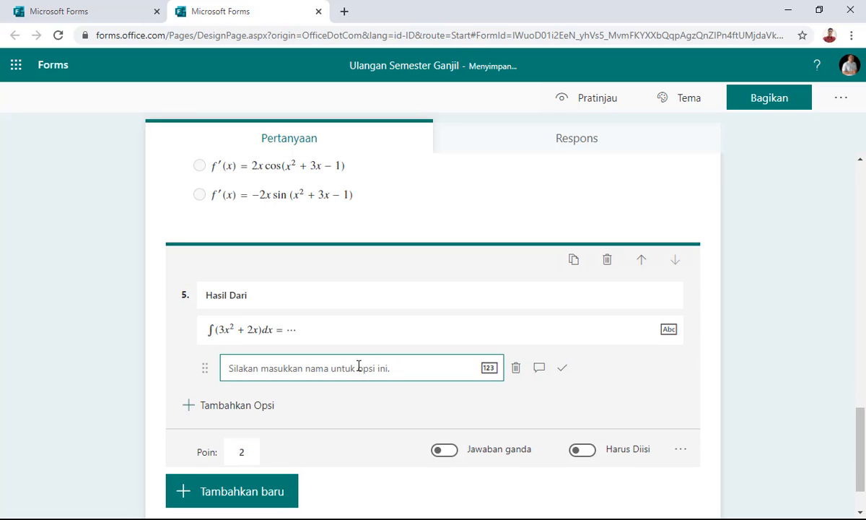
pyautogui.write('x^3+x^2 ¬3x^2+2x 〖3x〗^3+2x x-3 〖4x〗^3+2x-1')
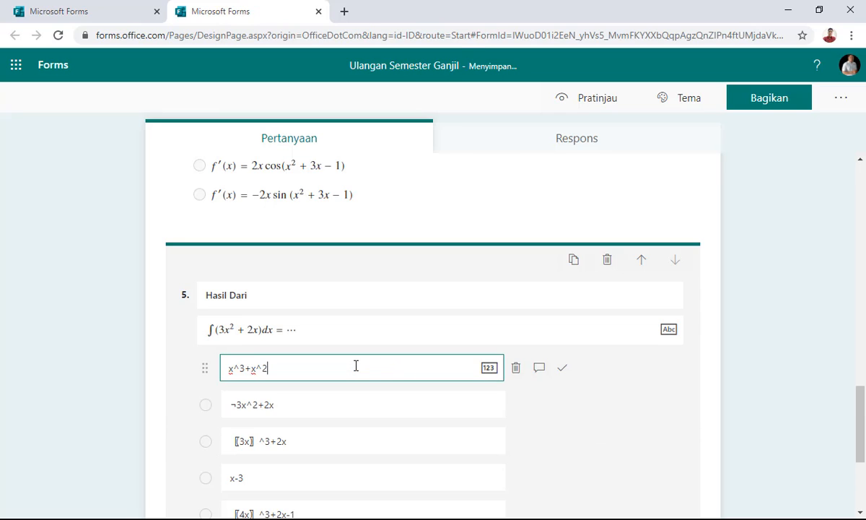
# Step: Convert all five answer options of question 5 from text to equations
pyautogui.scroll(-1, 356, 372)
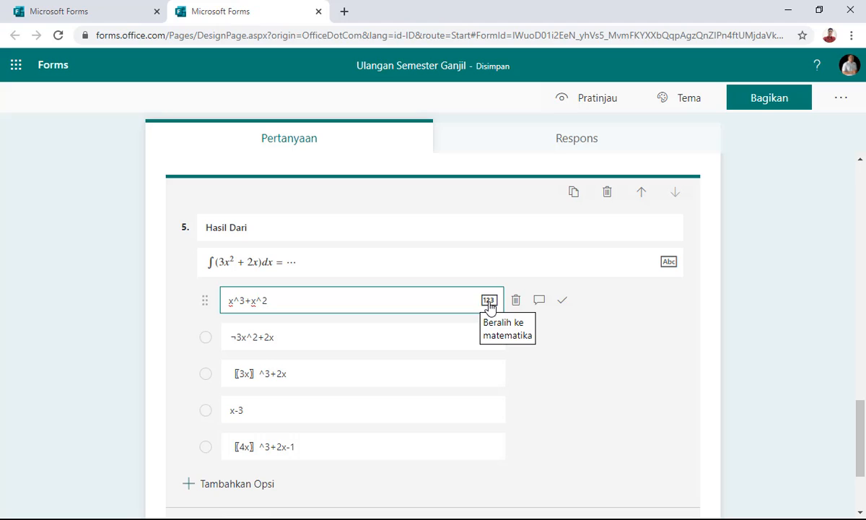
pyautogui.click(490, 302)
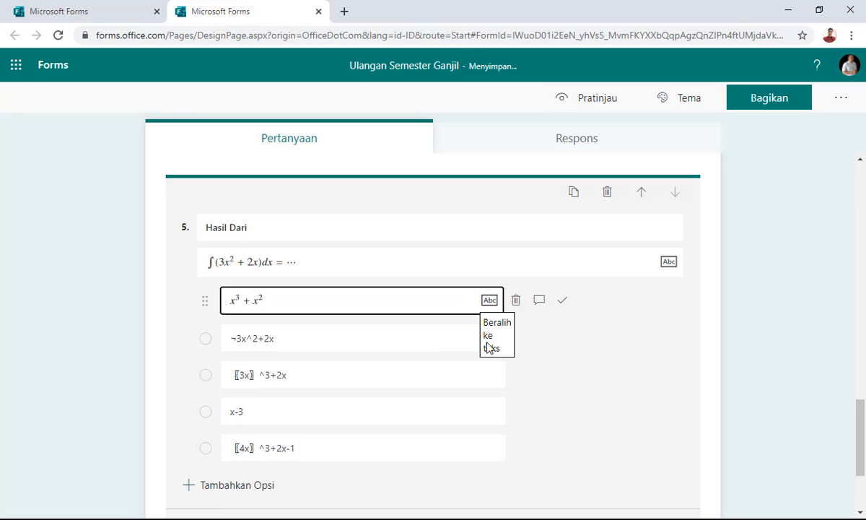
pyautogui.click(490, 339)
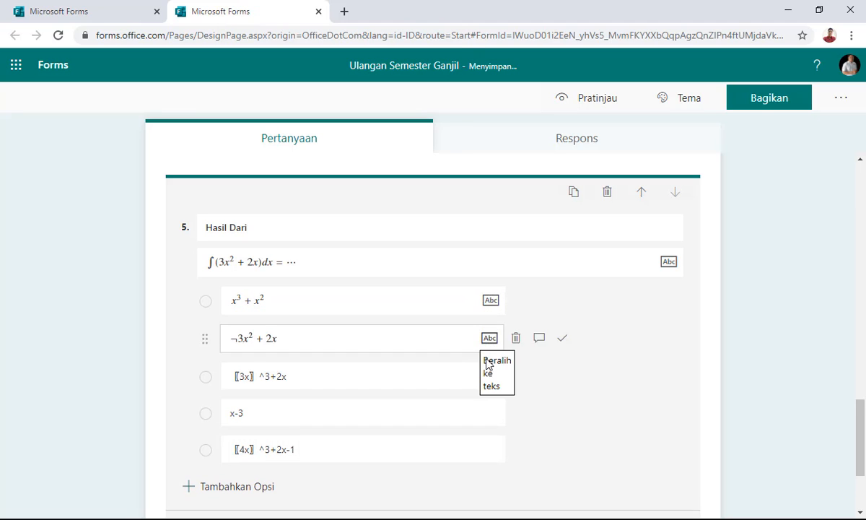
pyautogui.click(489, 376)
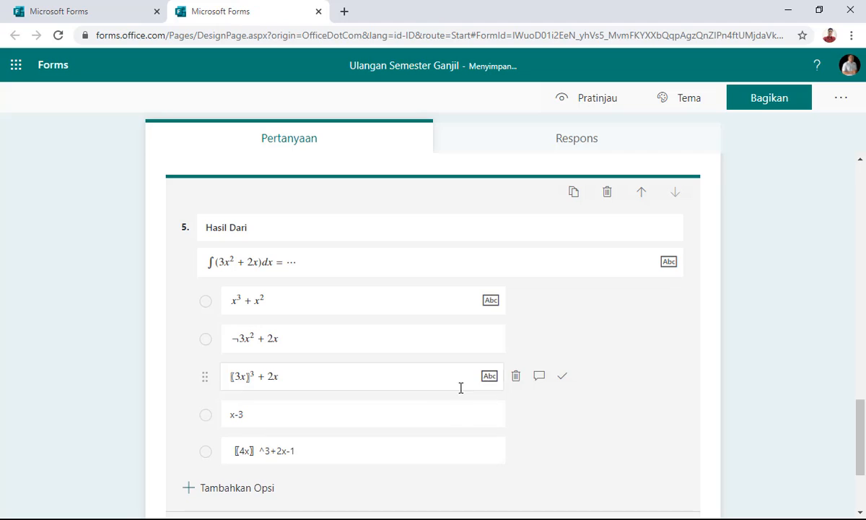
pyautogui.click(489, 422)
pyautogui.click(491, 453)
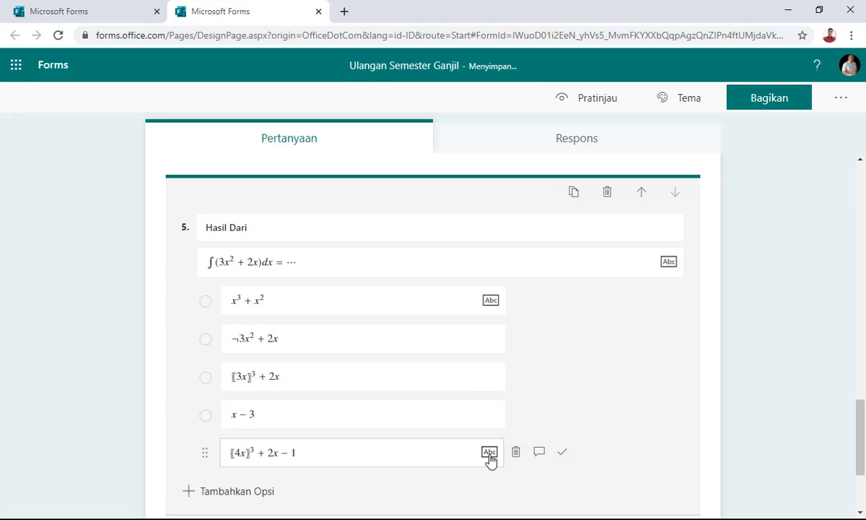
# Step: Replace the stray ¬ sign in question 5's second option with a minus so it reads −3x² + 2x
pyautogui.click(240, 340)
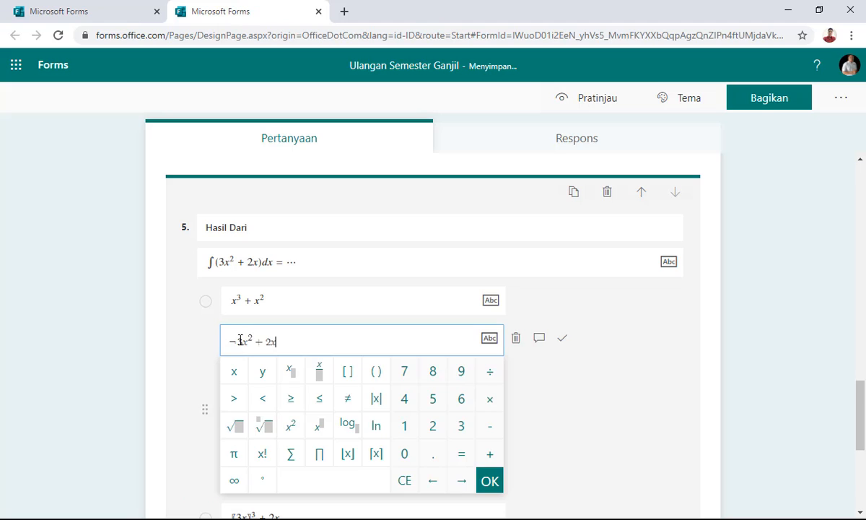
pyautogui.click(404, 480)
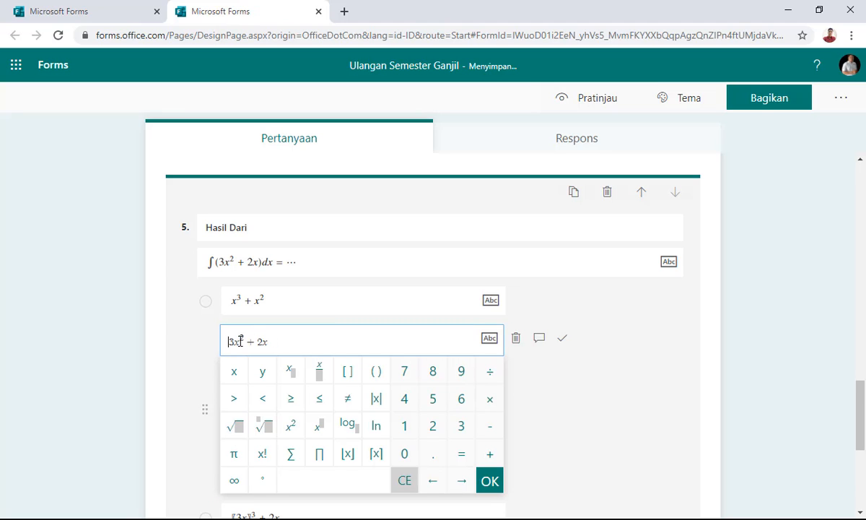
pyautogui.click(489, 425)
pyautogui.click(488, 480)
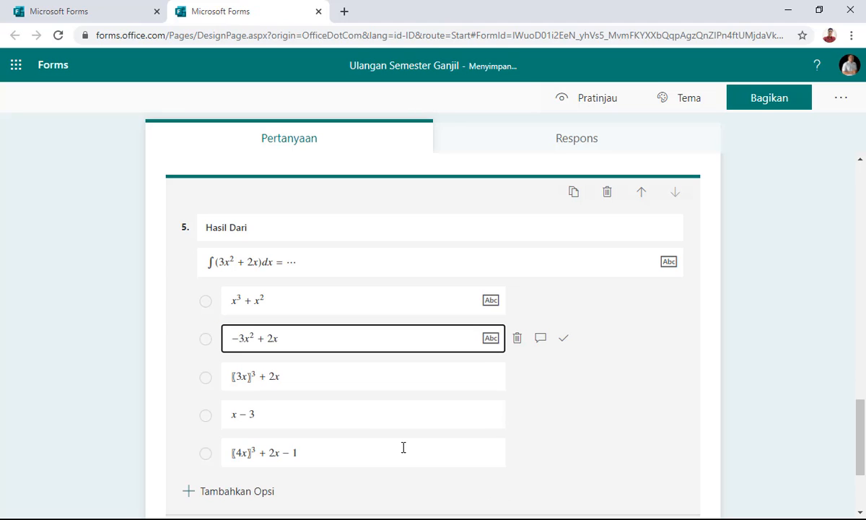
# Step: Remove the stray brackets from question 5's third option so it reads 3x³ + 2x
pyautogui.click(250, 376)
pyautogui.press('BackSpace')
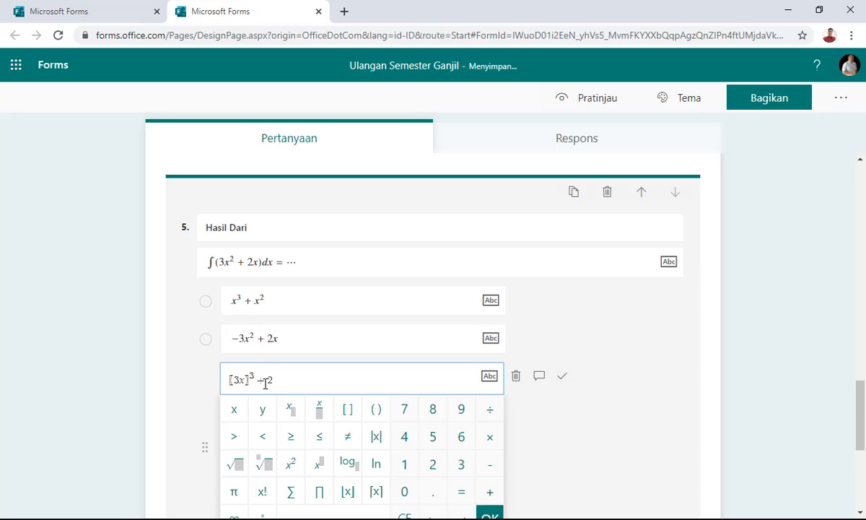
pyautogui.click(249, 380)
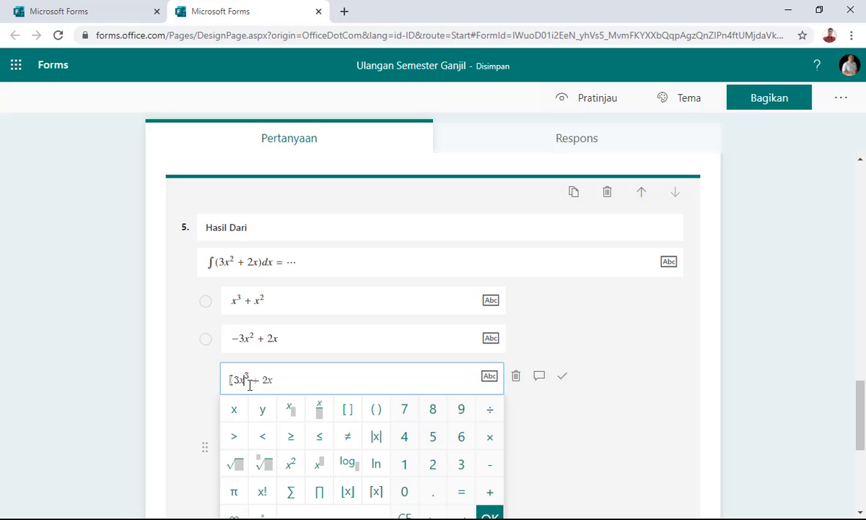
pyautogui.press('BackSpace')
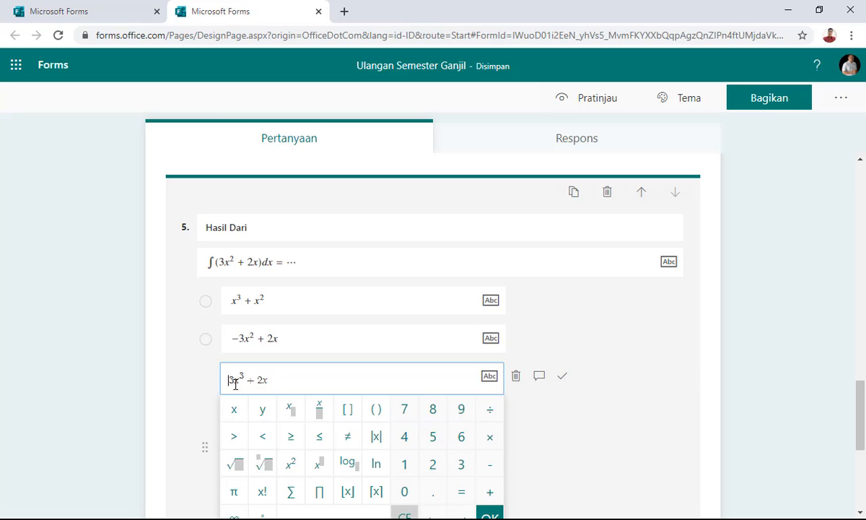
pyautogui.click(491, 514)
# Step: Remove the stray brackets from question 5's fifth option, giving 4x³ + 2x − 1, and mark x³ + x² as the correct answer
pyautogui.click(252, 453)
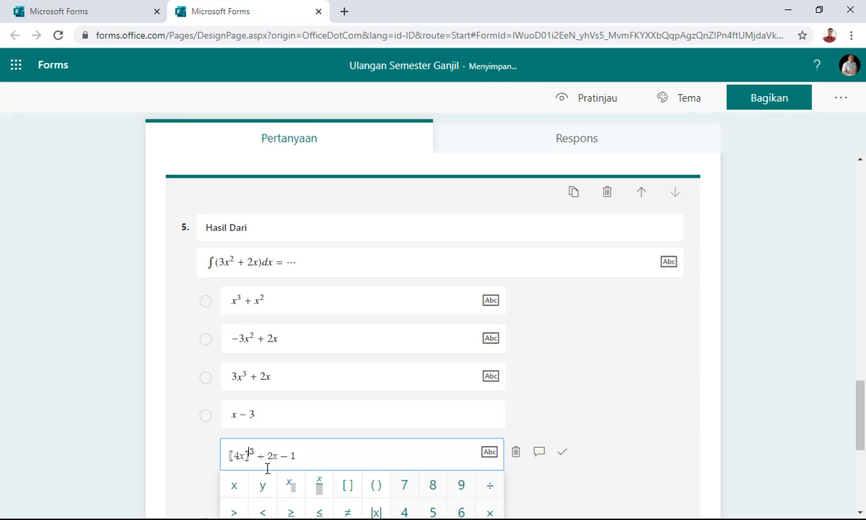
pyautogui.click(250, 464)
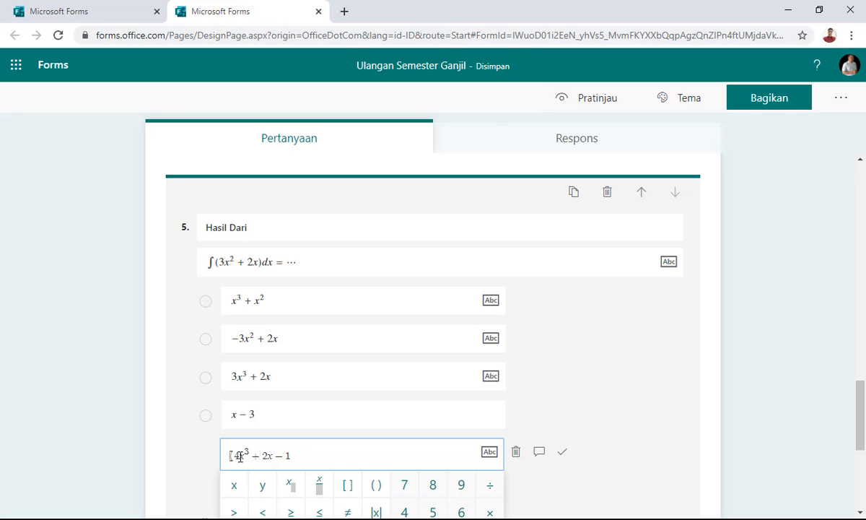
pyautogui.scroll(-3, 410, 441)
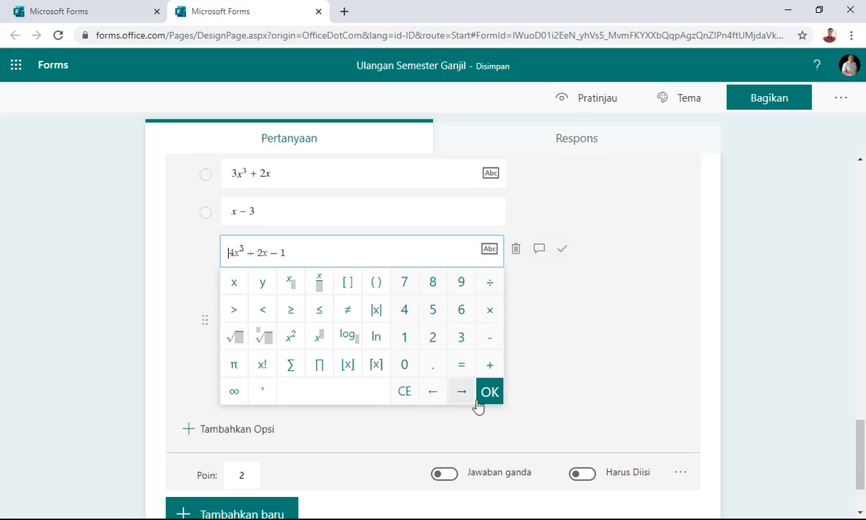
pyautogui.click(476, 392)
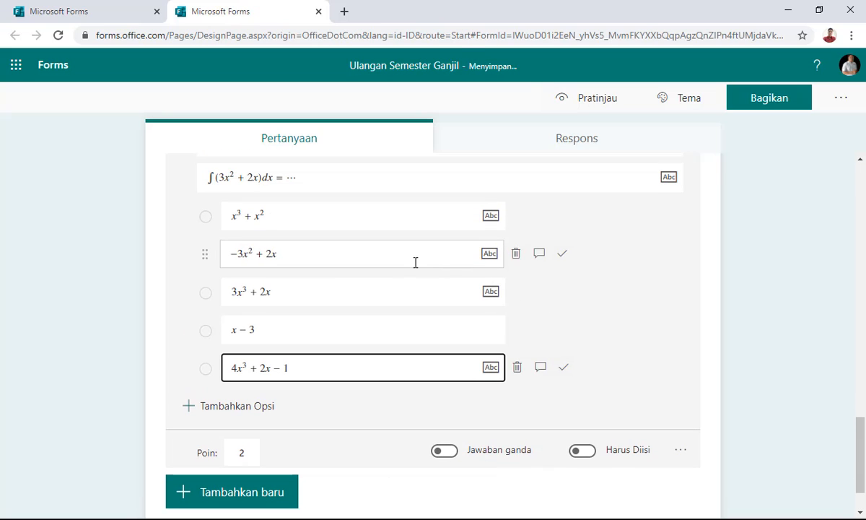
pyautogui.click(562, 219)
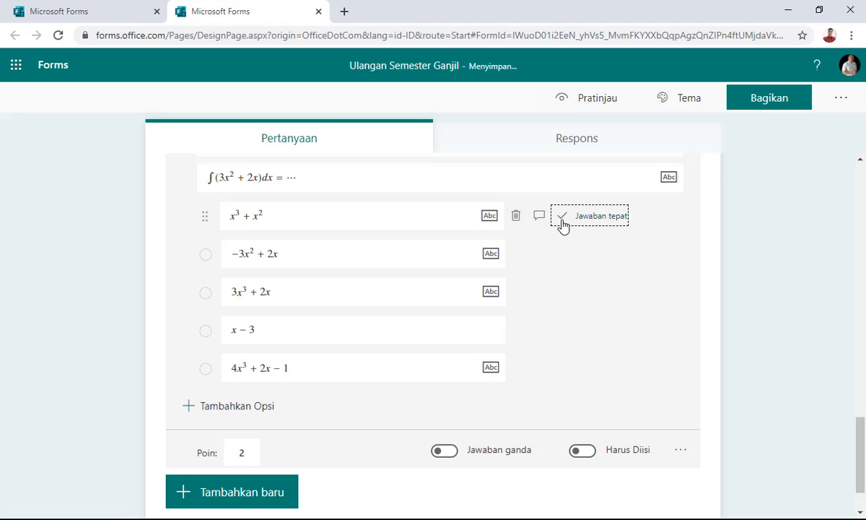
# Step: Add question 6 and copy item 4's text from Word as its title, without the numbering: "Bentuk sederhana dari"
pyautogui.scroll(-1, 427, 343)
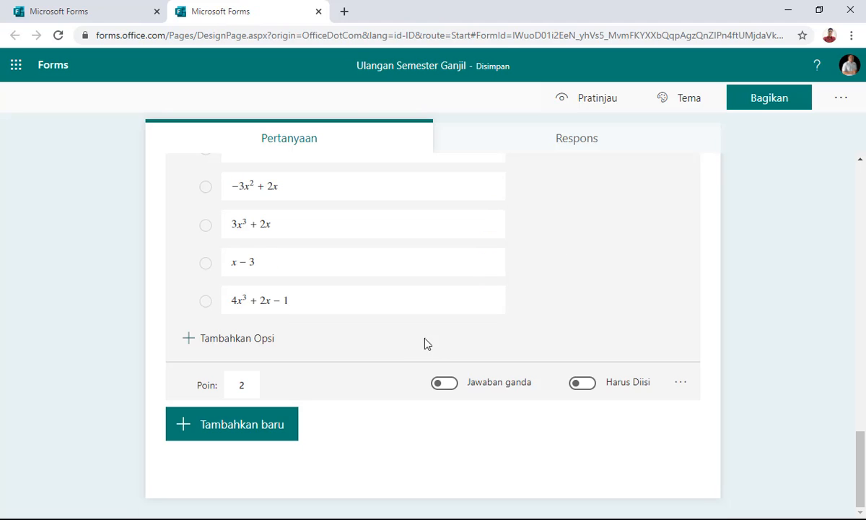
pyautogui.click(234, 427)
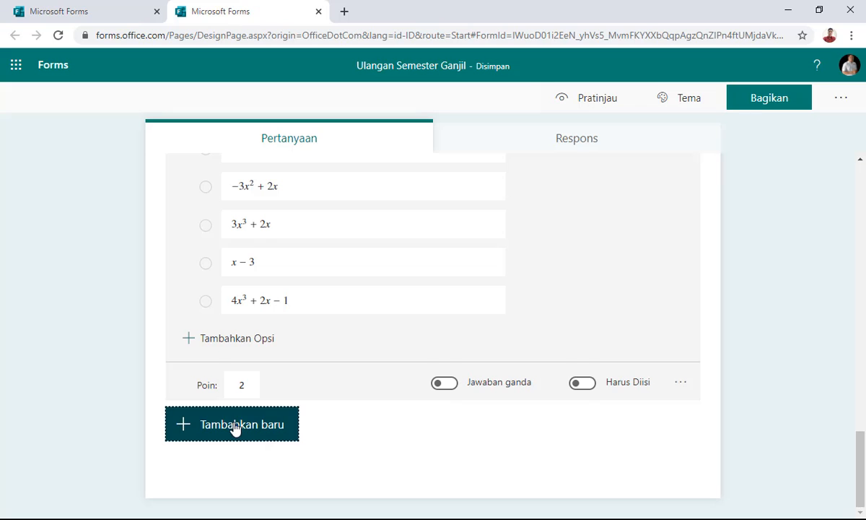
pyautogui.click(254, 426)
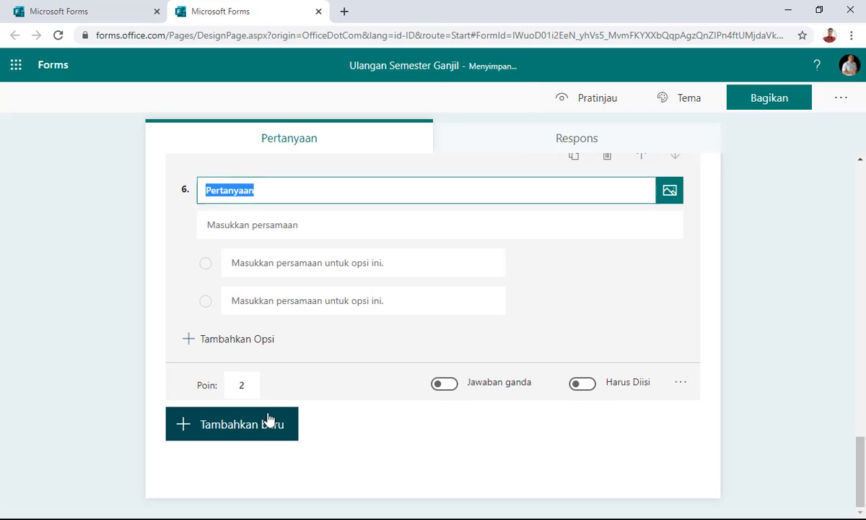
pyautogui.hotkey('alt', 'Tab')
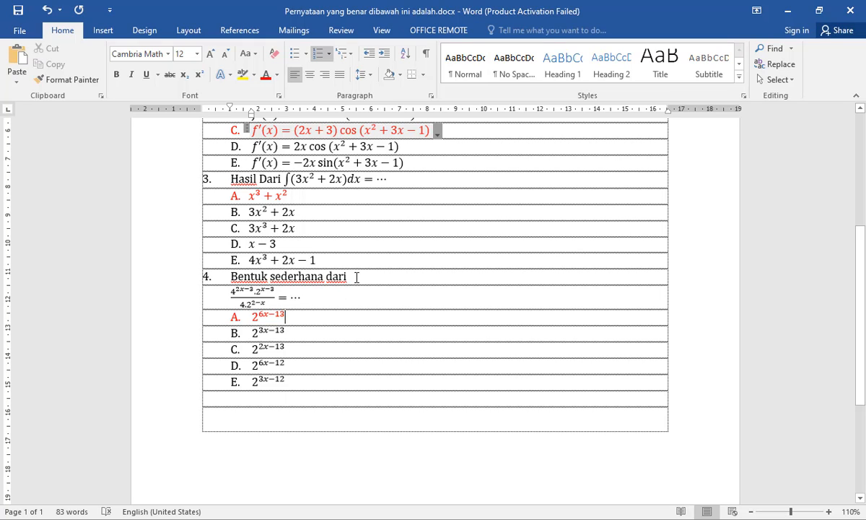
pyautogui.moveTo(328, 276); pyautogui.dragTo(239, 278)
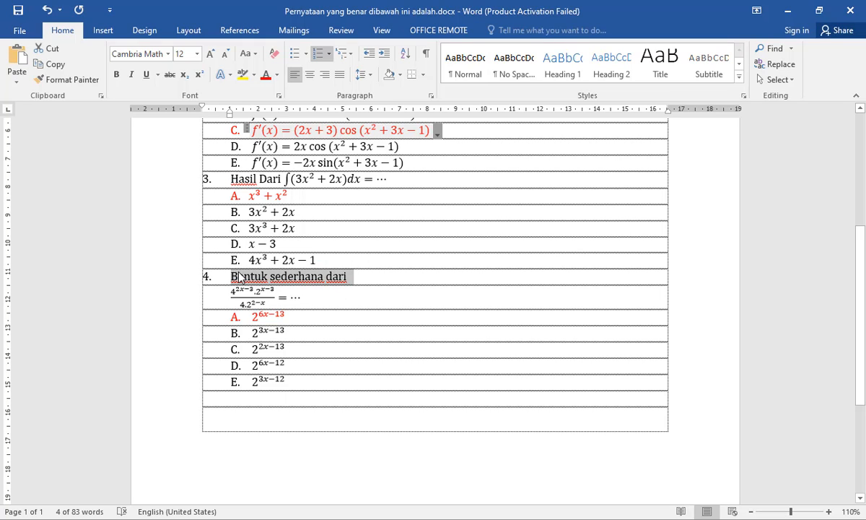
pyautogui.hotkey('alt', 'Tab')
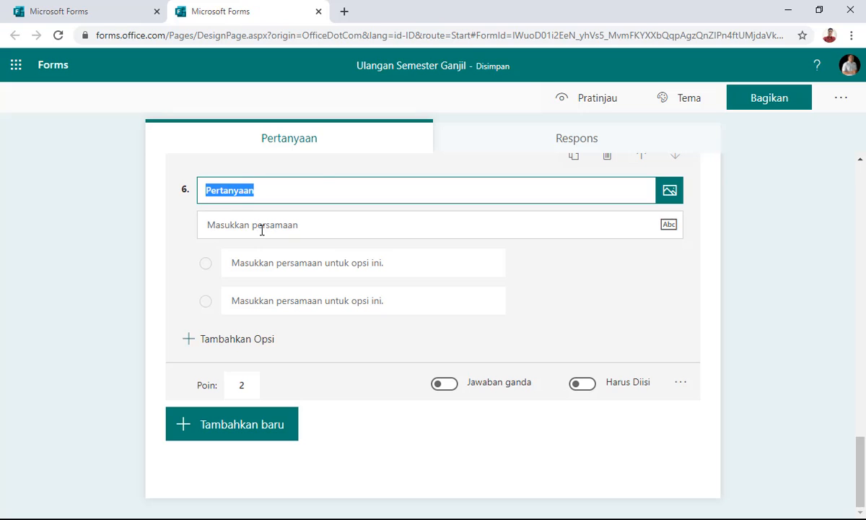
pyautogui.write('4.\tBentuk sederhana dari')
pyautogui.press('BackSpace')
pyautogui.press('BackSpace')
pyautogui.press('BackSpace')
pyautogui.press('BackSpace')
# Step: Try to copy item 4's fraction from Word into question 6's equation
pyautogui.hotkey('alt', 'Tab')
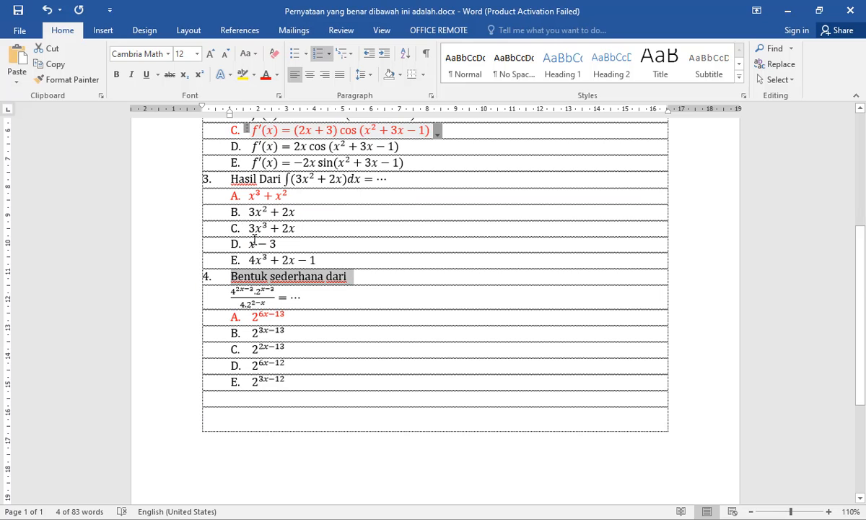
pyautogui.moveTo(324, 297); pyautogui.dragTo(242, 292)
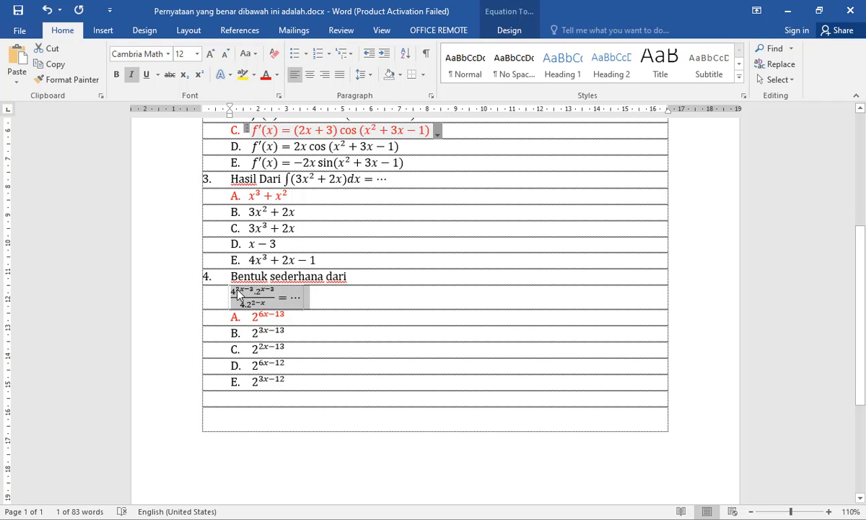
pyautogui.click(254, 228)
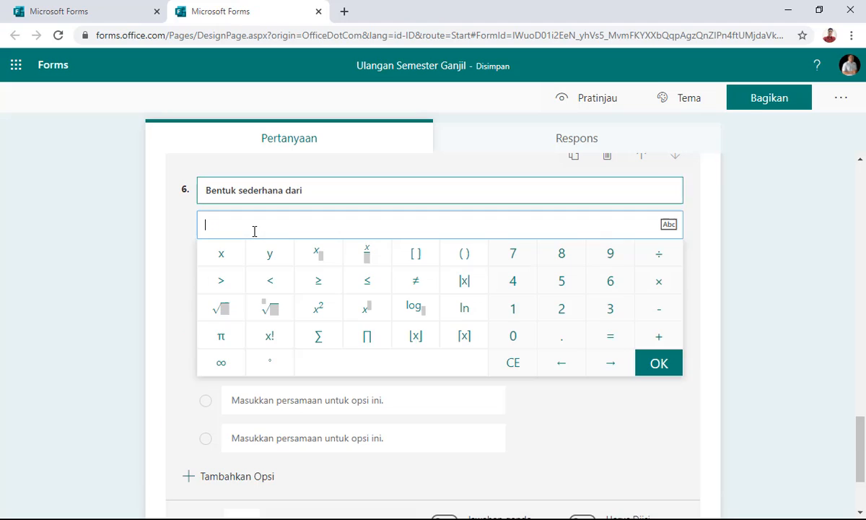
pyautogui.write('(4^(2x-3).2^(x-3))/(4.2^(2-x))=⋯')
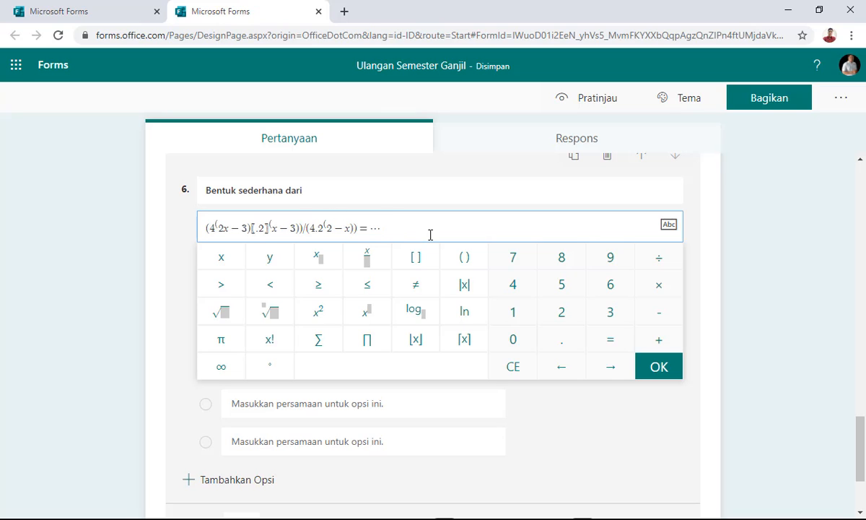
# Step: Clear the whole pasted expression from question 6's equation
pyautogui.press('BackSpace')
pyautogui.press('BackSpace')
pyautogui.press('BackSpace')
pyautogui.press('BackSpace')
pyautogui.press('BackSpace')
pyautogui.press('BackSpace')
pyautogui.press('BackSpace')
pyautogui.press('BackSpace')
pyautogui.press('BackSpace')
pyautogui.press('BackSpace')
pyautogui.press('BackSpace')
pyautogui.press('BackSpace')
pyautogui.press('BackSpace')
pyautogui.press('BackSpace')
pyautogui.press('BackSpace')
pyautogui.press('BackSpace')
pyautogui.press('BackSpace')
pyautogui.press('BackSpace')
pyautogui.press('BackSpace')
pyautogui.press('BackSpace')
pyautogui.press('BackSpace')
pyautogui.press('BackSpace')
pyautogui.press('BackSpace')
pyautogui.press('BackSpace')
pyautogui.press('BackSpace')
pyautogui.press('BackSpace')
pyautogui.press('BackSpace')
pyautogui.press('BackSpace')
pyautogui.press('BackSpace')
pyautogui.press('BackSpace')
pyautogui.press('BackSpace')
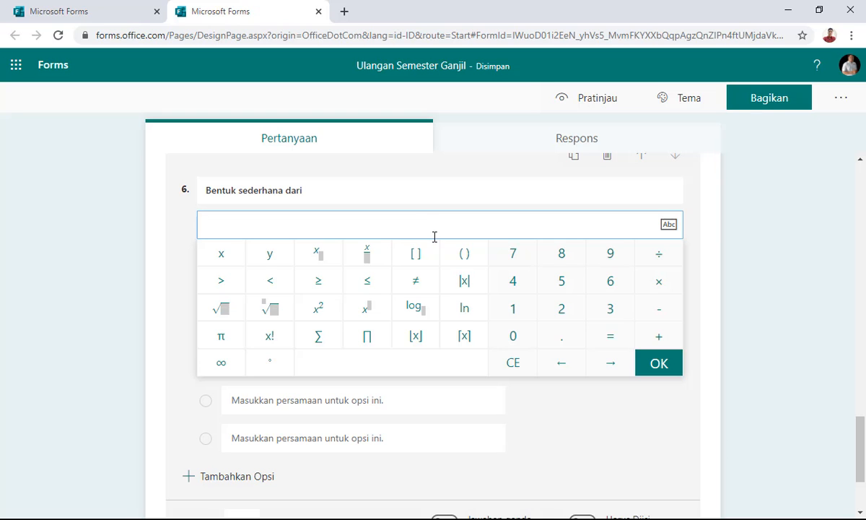
# Step: Check item 4's fraction in Word and start question 6's equation as 4 over the denominator 4.2^(2−x)
pyautogui.hotkey('alt', 'Tab')
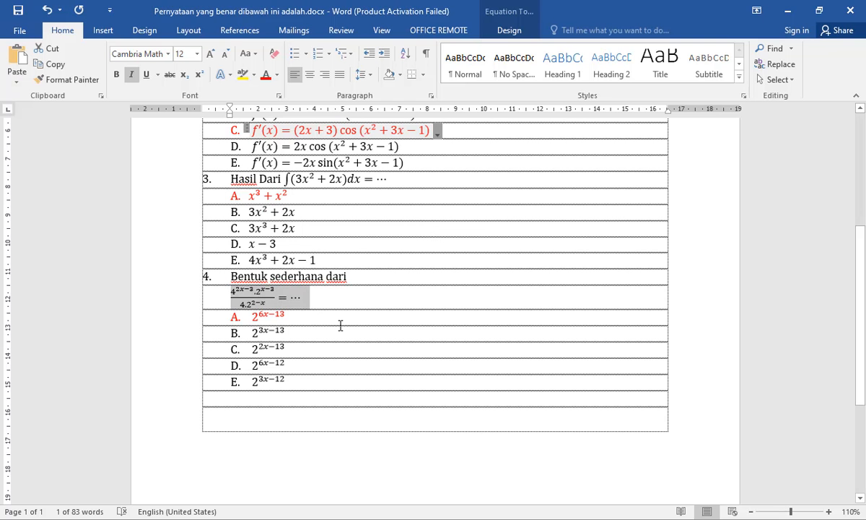
pyautogui.click(341, 325)
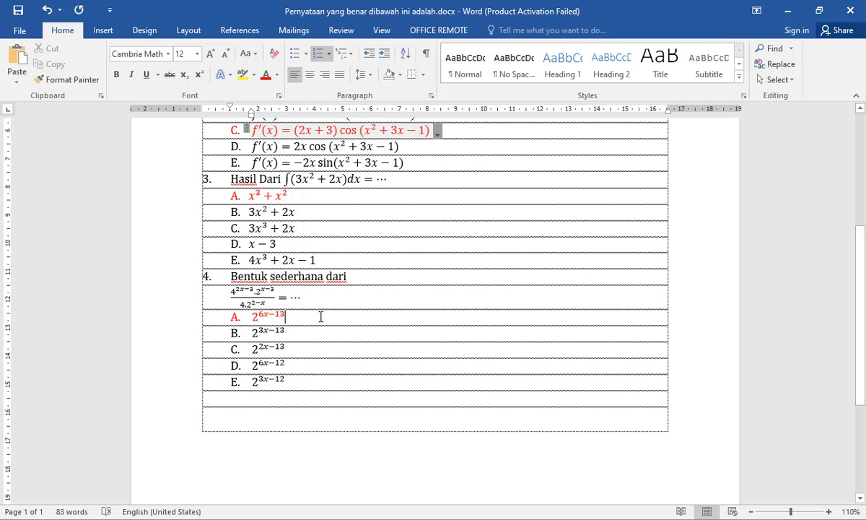
pyautogui.hotkey('alt', 'Tab')
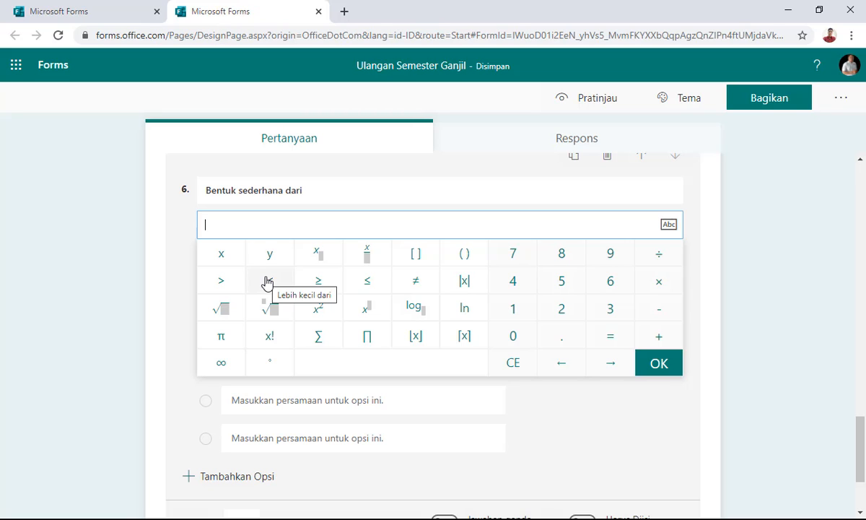
pyautogui.write('4')
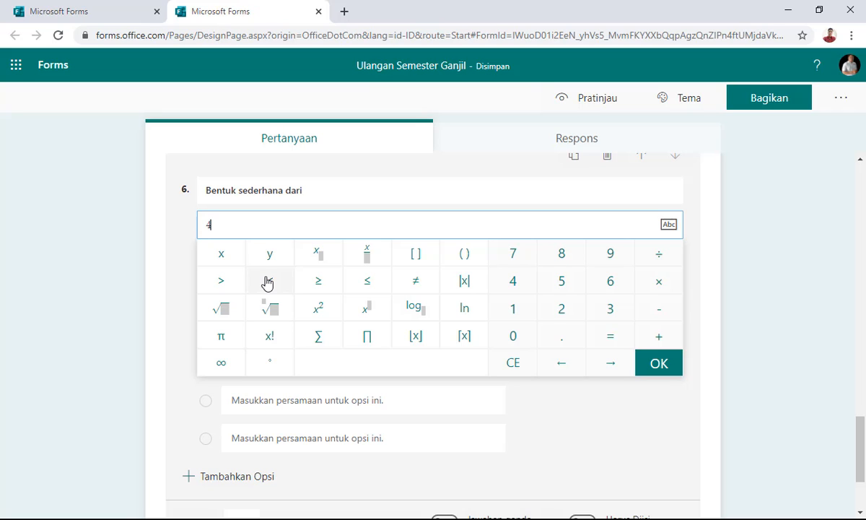
pyautogui.write('/4')
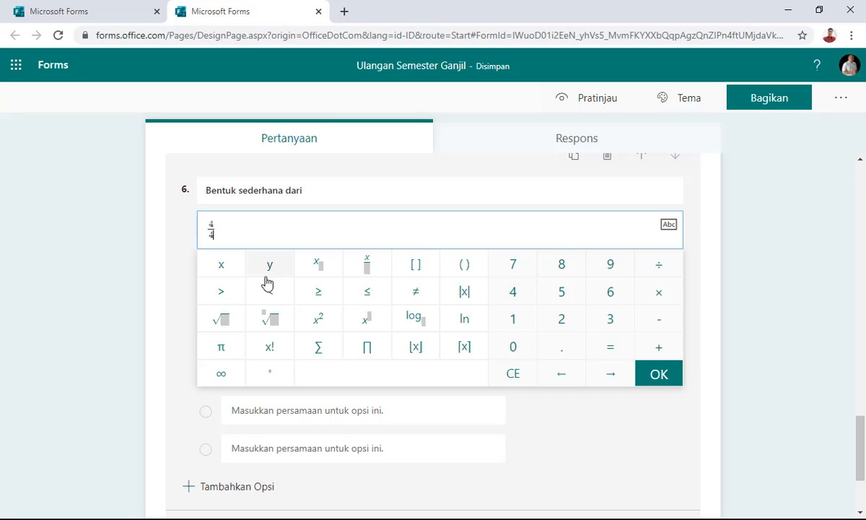
pyautogui.write('.')
pyautogui.write('.2')
pyautogui.click(365, 321)
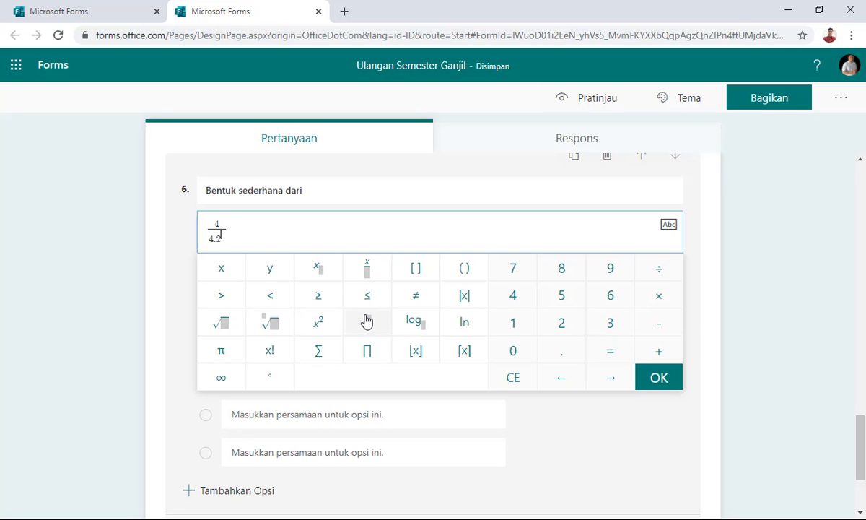
pyautogui.write('2-x)')
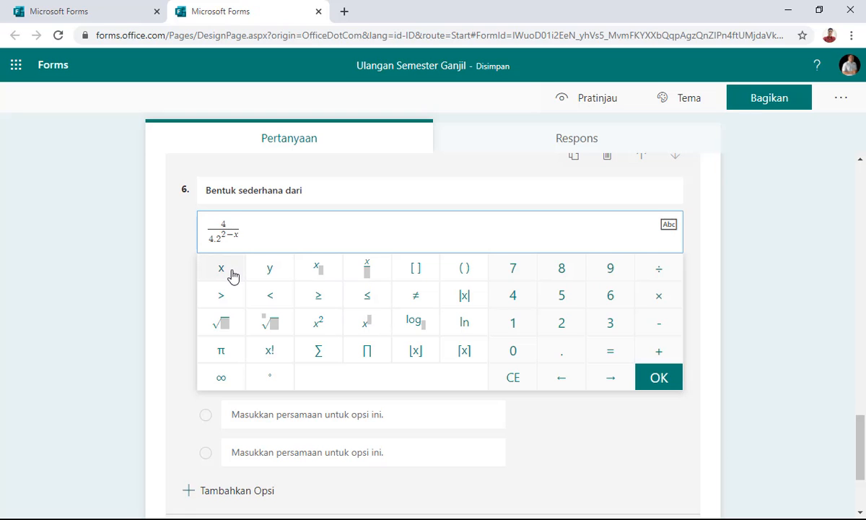
# Step: Complete the numerator of question 6's fraction as 4^(2x−3).2^(x−3), checking it against item 4 in Word
pyautogui.hotkey('alt', 'Tab')
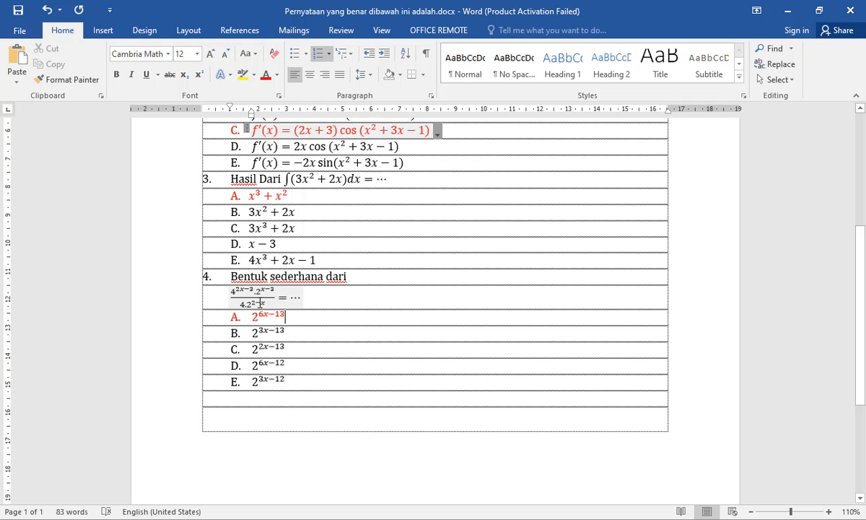
pyautogui.hotkey('alt', 'Tab')
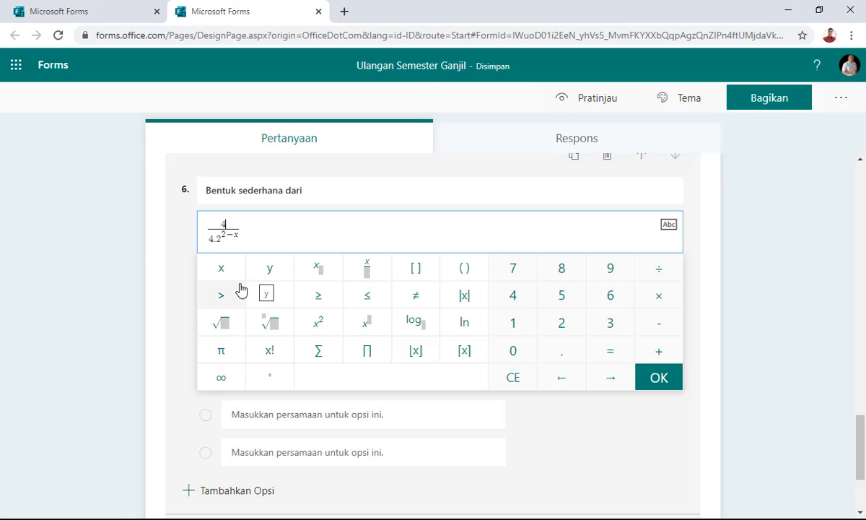
pyautogui.click(365, 331)
pyautogui.write('2x')
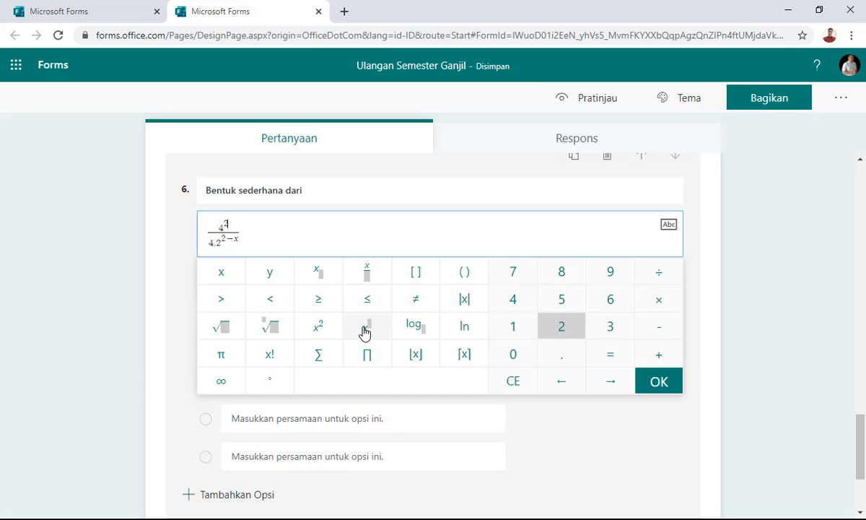
pyautogui.write('-3')
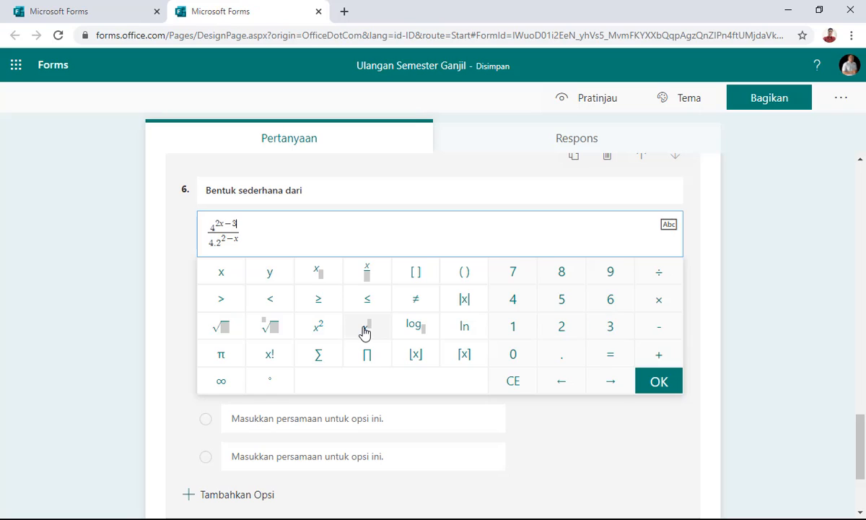
pyautogui.press('Right')
pyautogui.write('.2')
pyautogui.click(367, 329)
pyautogui.write('x-3')
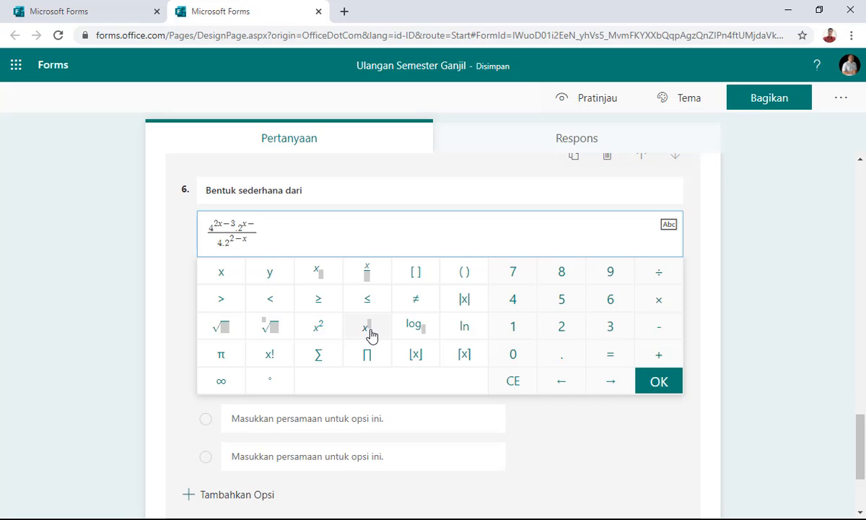
pyautogui.hotkey('alt', 'Tab')
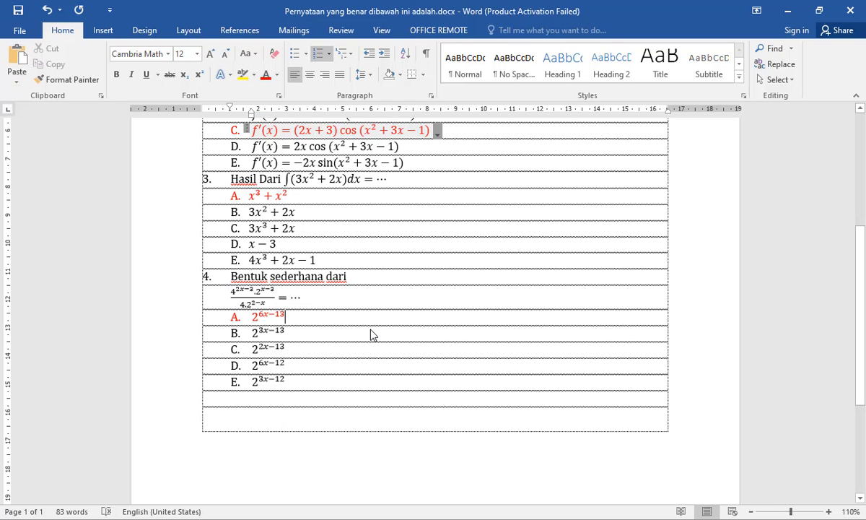
pyautogui.hotkey('alt', 'Tab')
# Step: Add "= ..." after the fraction in question 6's equation
pyautogui.press('Right')
pyautogui.press('Right')
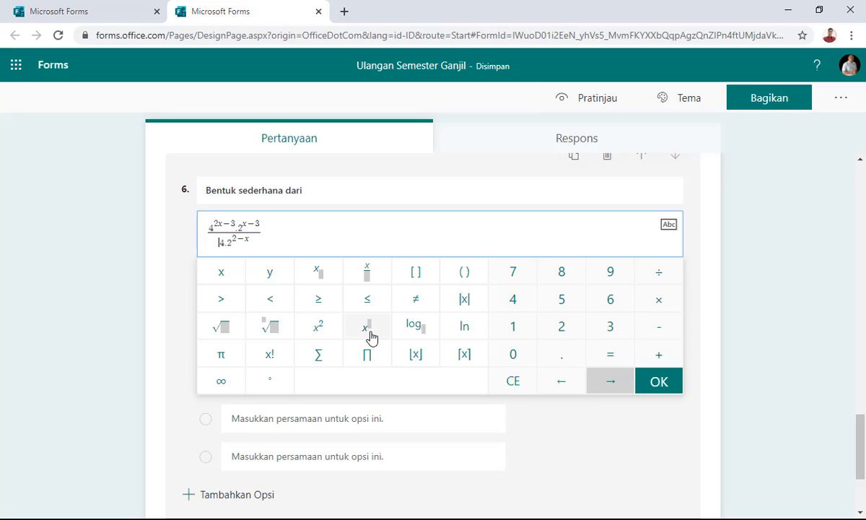
pyautogui.click(274, 225)
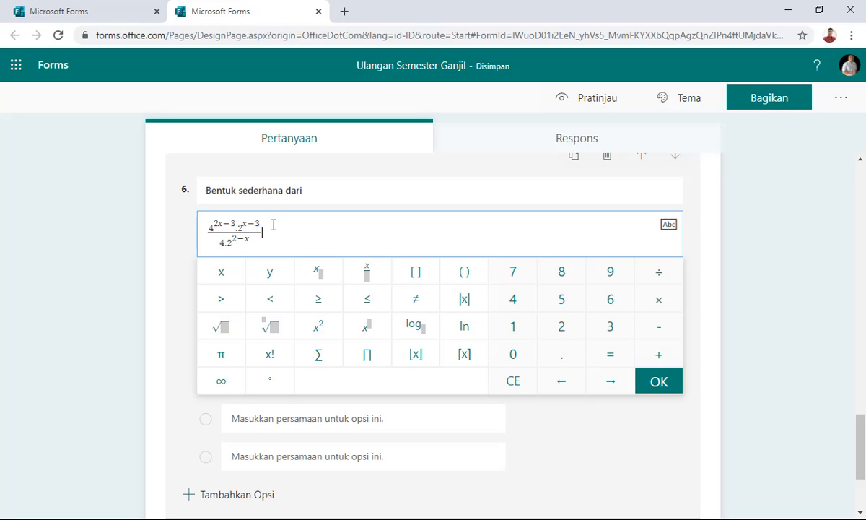
pyautogui.write('= ..')
pyautogui.write('.')
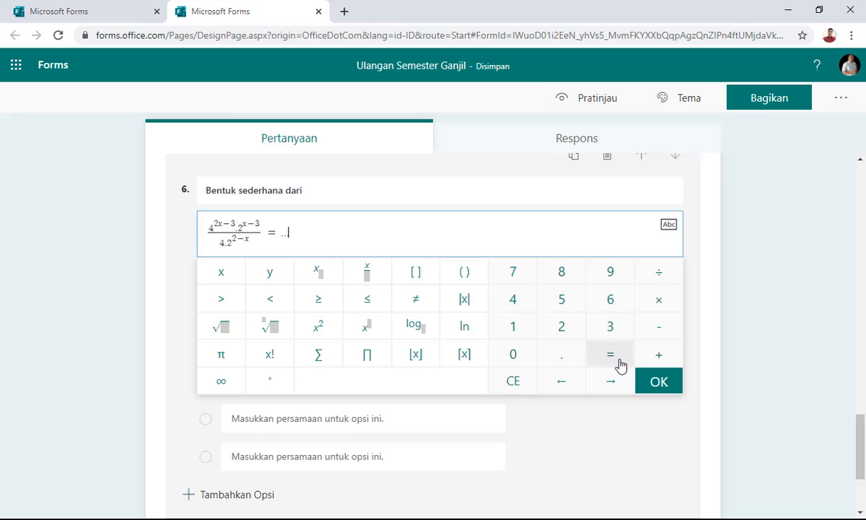
# Step: Confirm question 6's equation and enter 2^(6x−13) as its first answer option, checking item 4 in Word
pyautogui.click(657, 381)
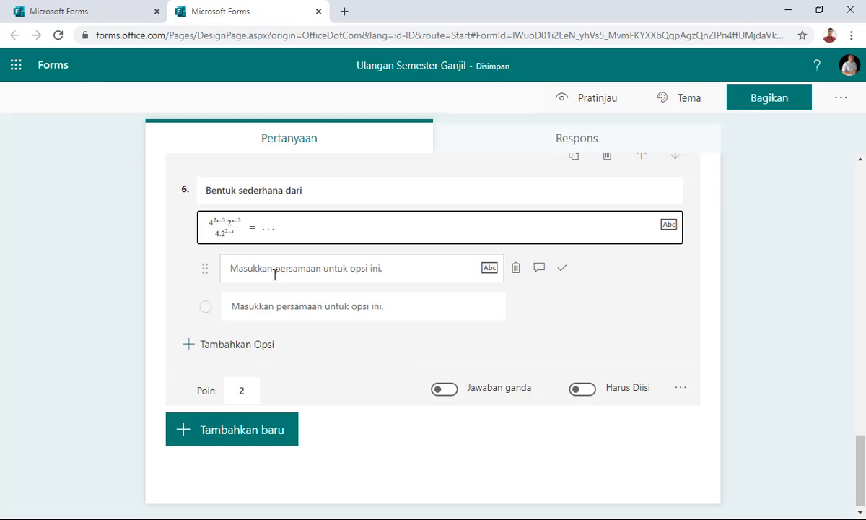
pyautogui.hotkey('alt', 'Tab')
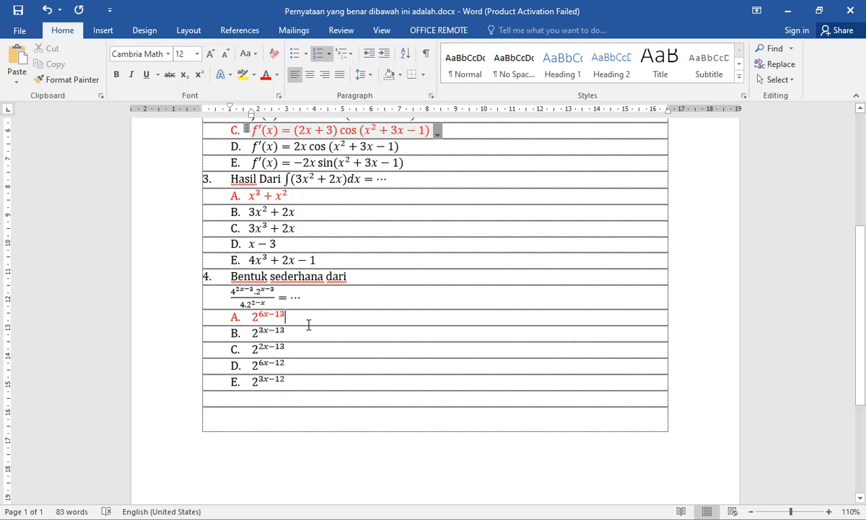
pyautogui.hotkey('alt', 'Tab')
pyautogui.click(247, 269)
pyautogui.write('2')
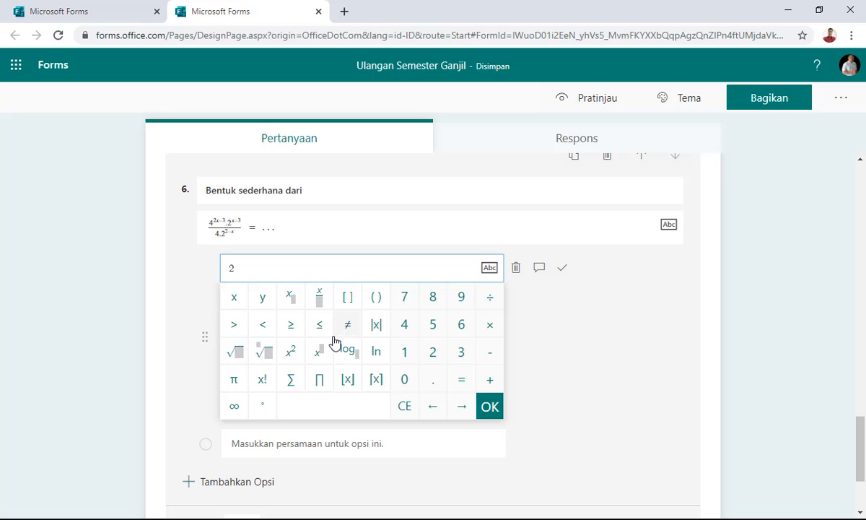
pyautogui.click(323, 353)
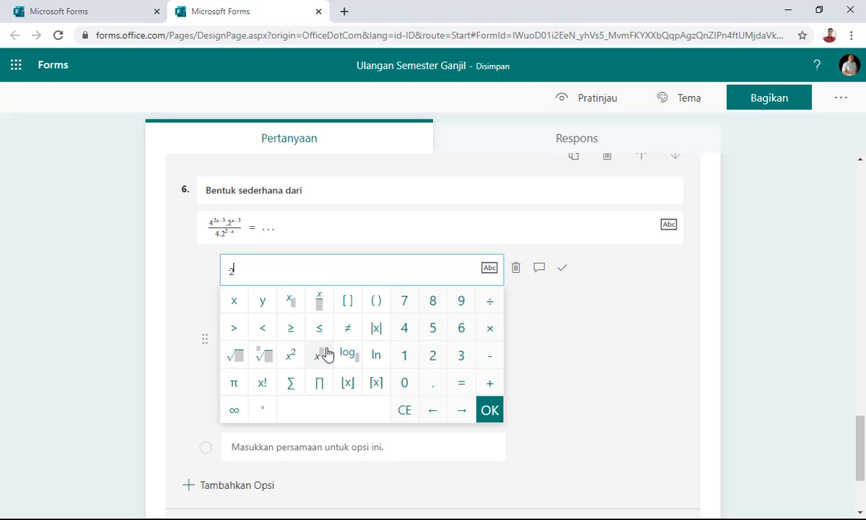
pyautogui.write('6x-')
pyautogui.write('13')
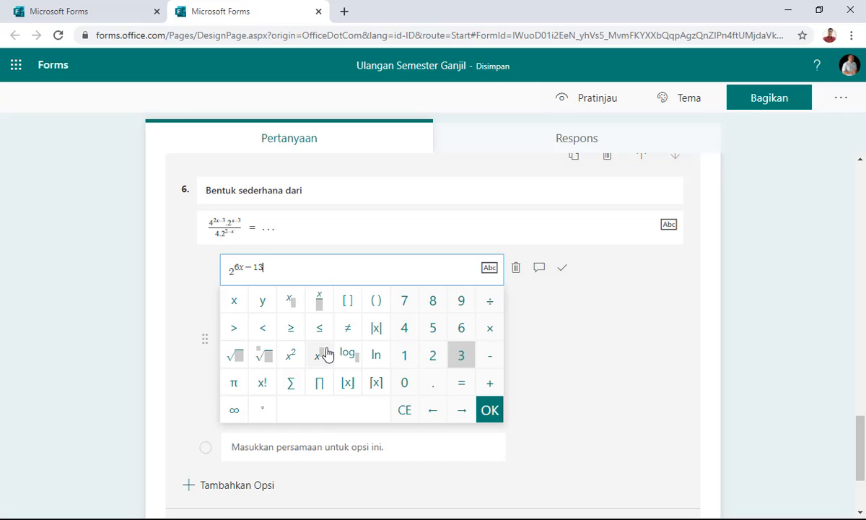
pyautogui.click(494, 411)
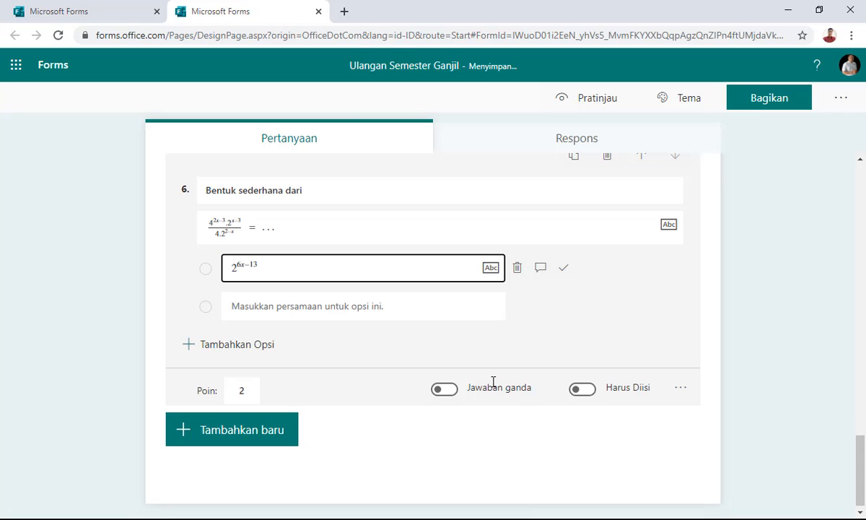
# Step: Enter 2^(3x−13) as question 6's second answer option, checking option B in Word
pyautogui.click(327, 306)
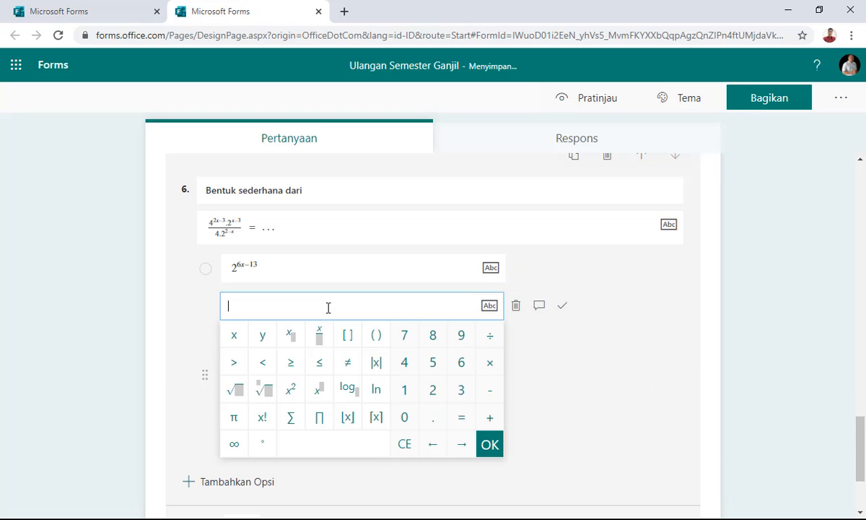
pyautogui.hotkey('alt', 'Tab')
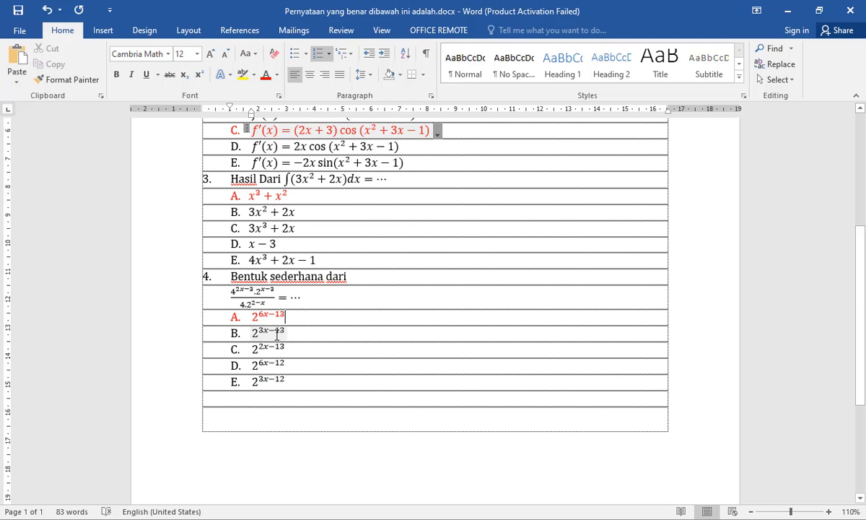
pyautogui.hotkey('alt', 'Tab')
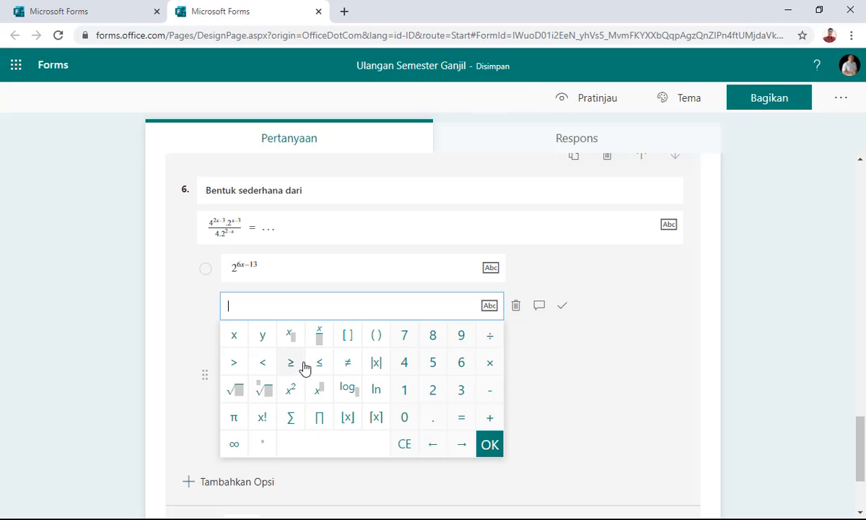
pyautogui.write('2')
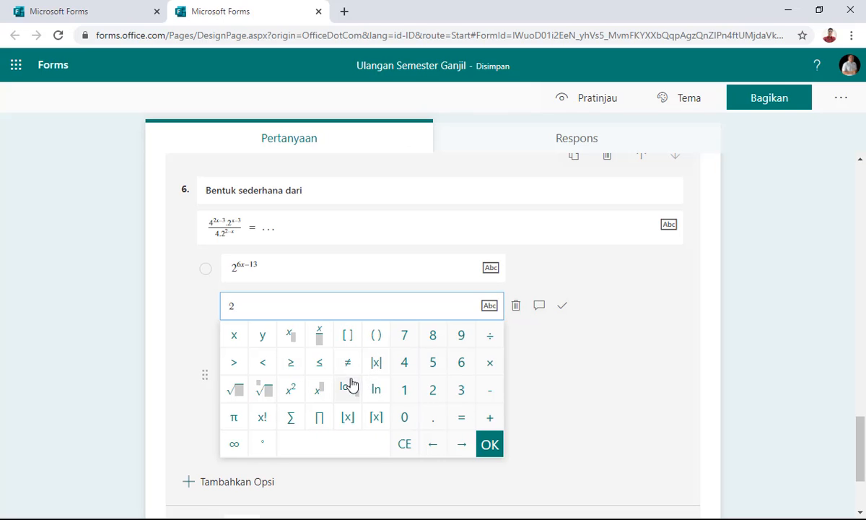
pyautogui.click(316, 389)
pyautogui.write('3x-13')
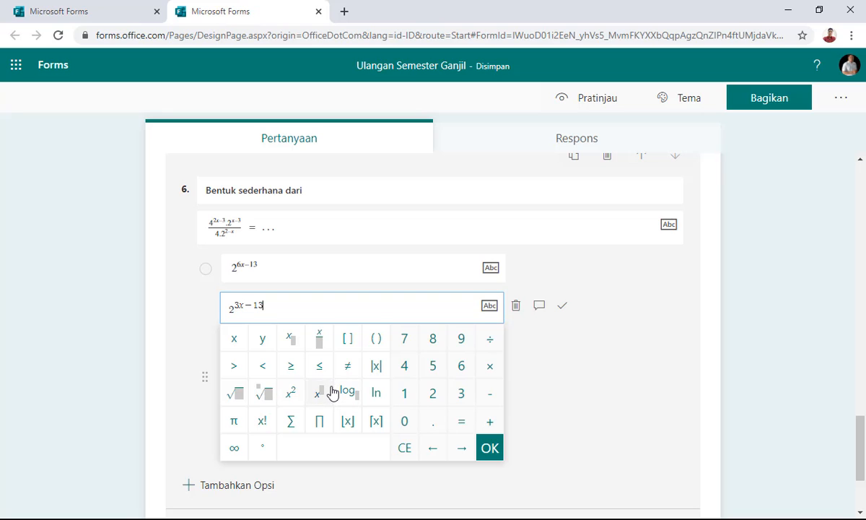
pyautogui.click(492, 449)
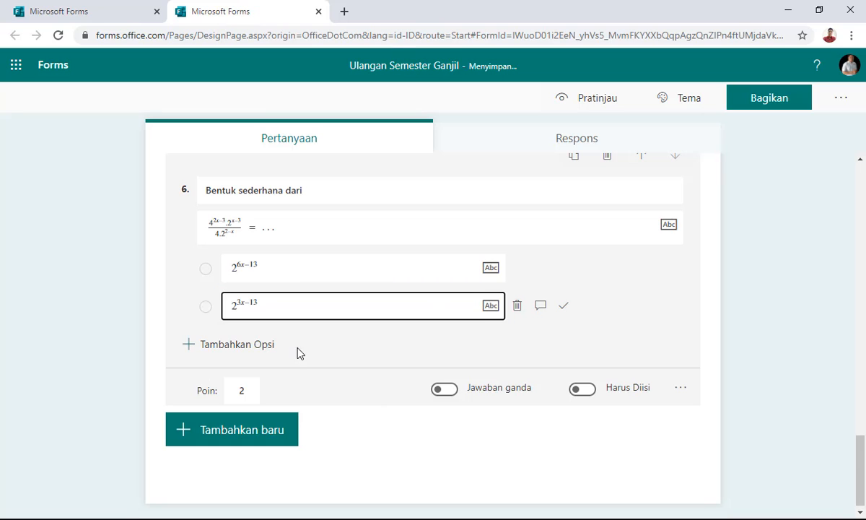
# Step: Add three more empty answer options to question 6
pyautogui.click(218, 347)
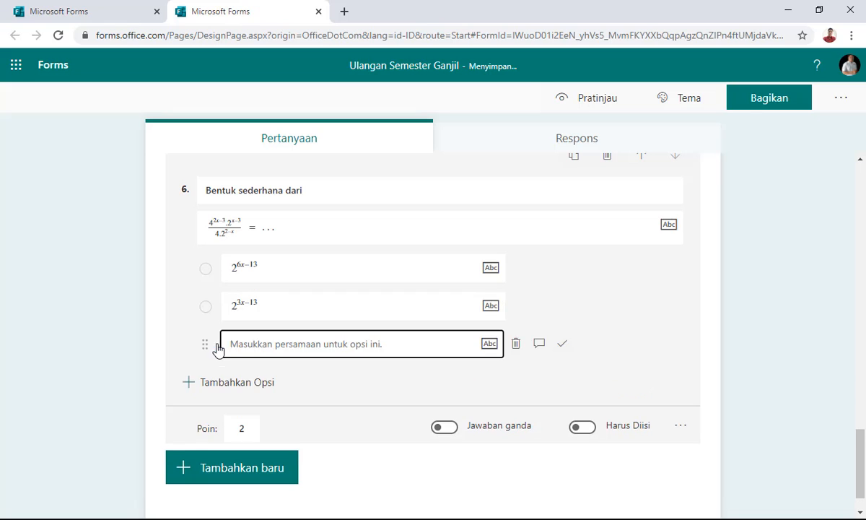
pyautogui.click(230, 382)
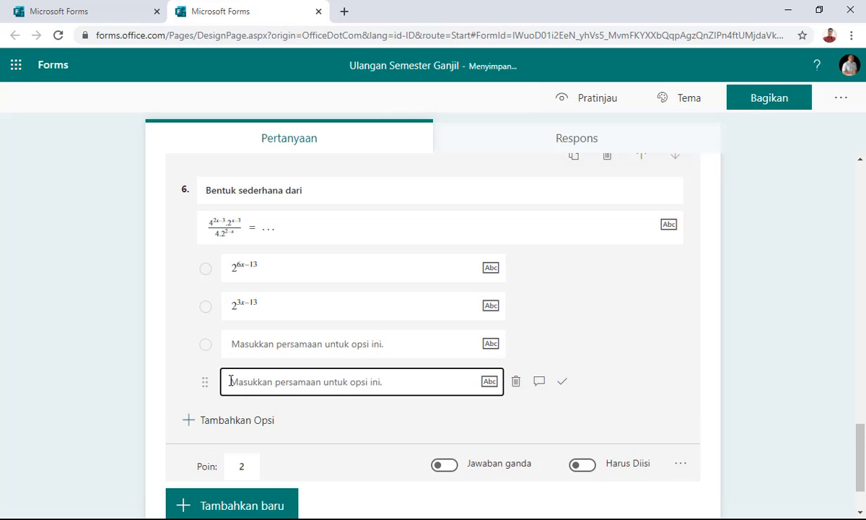
pyautogui.click(228, 426)
# Step: Enter 2^(2x−13) as question 6's third answer option, checking option C in Word
pyautogui.click(260, 351)
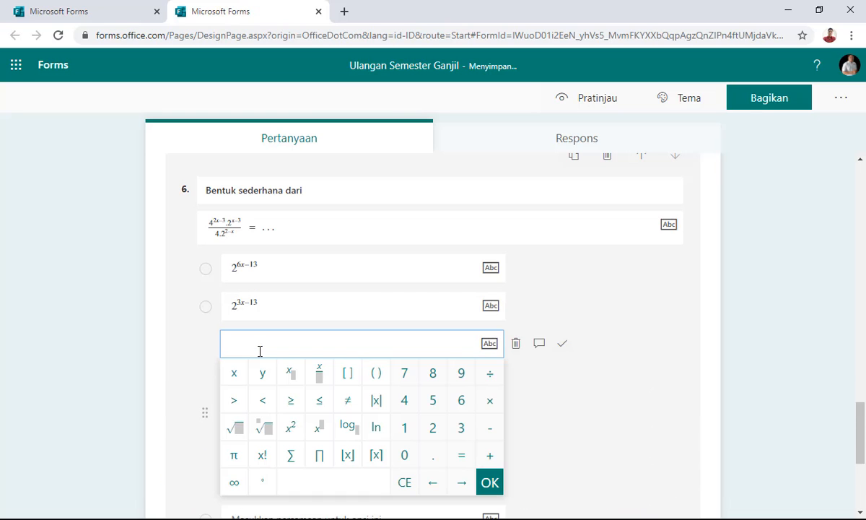
pyautogui.hotkey('alt', 'Tab')
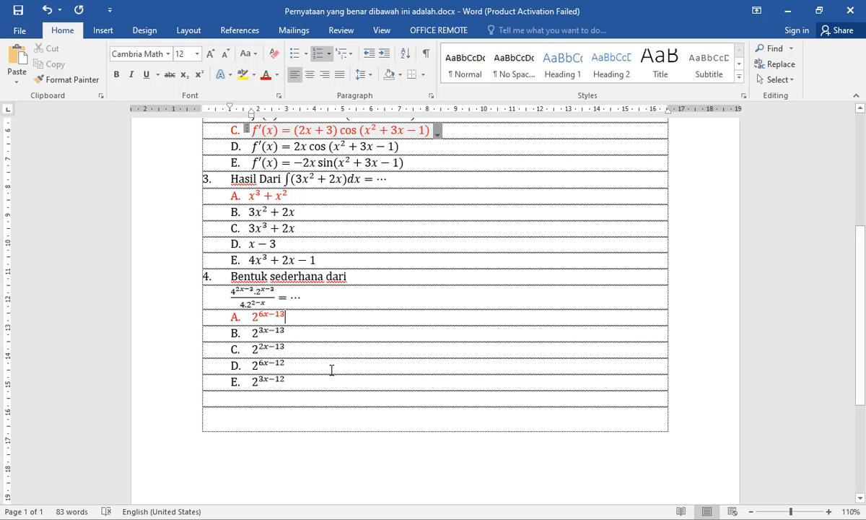
pyautogui.hotkey('alt', 'Tab')
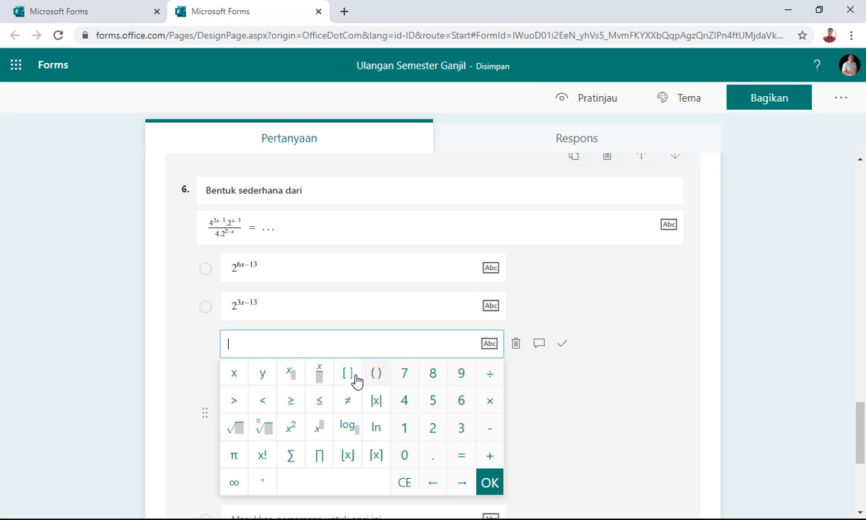
pyautogui.write('2')
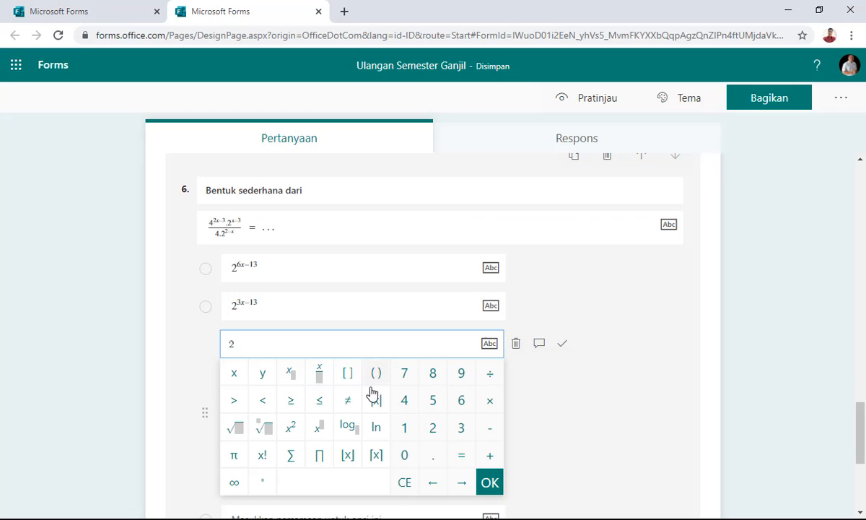
pyautogui.click(320, 433)
pyautogui.write('2x')
pyautogui.write('-13')
pyautogui.click(491, 485)
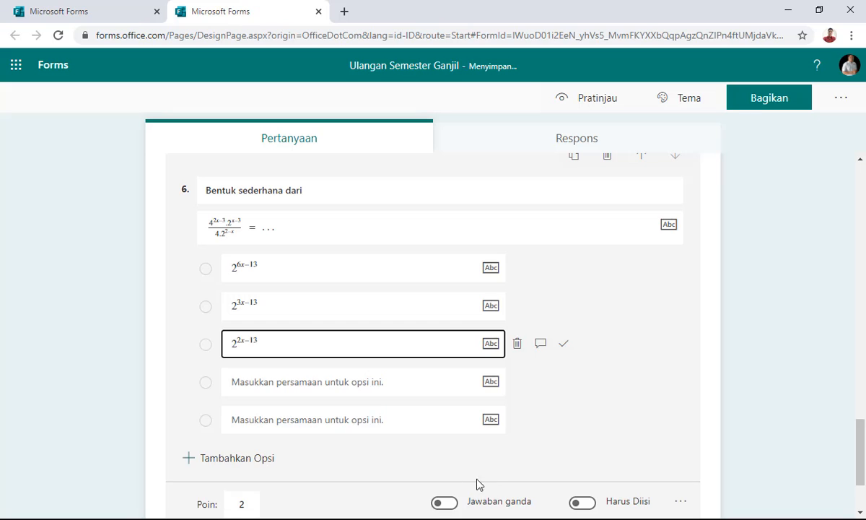
# Step: Enter 2^(6x−12) as question 6's fourth answer option, checking option D in Word
pyautogui.click(294, 388)
pyautogui.hotkey('alt', 'Tab')
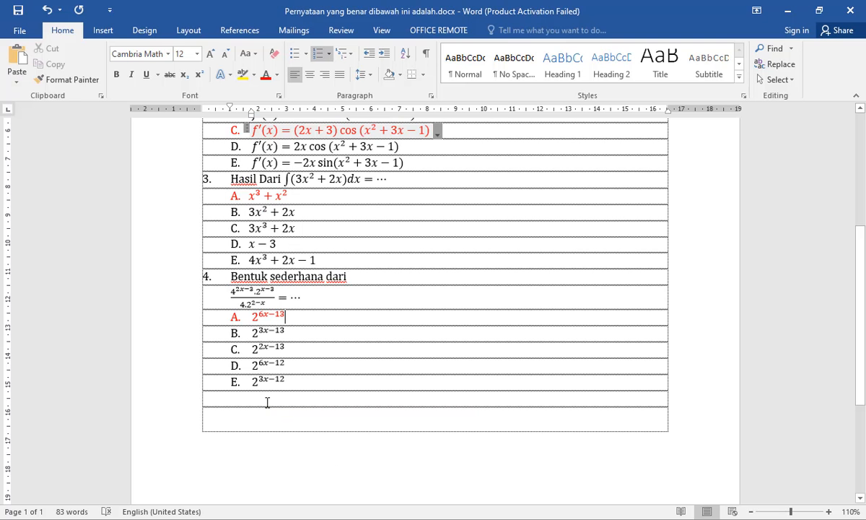
pyautogui.hotkey('alt', 'Tab')
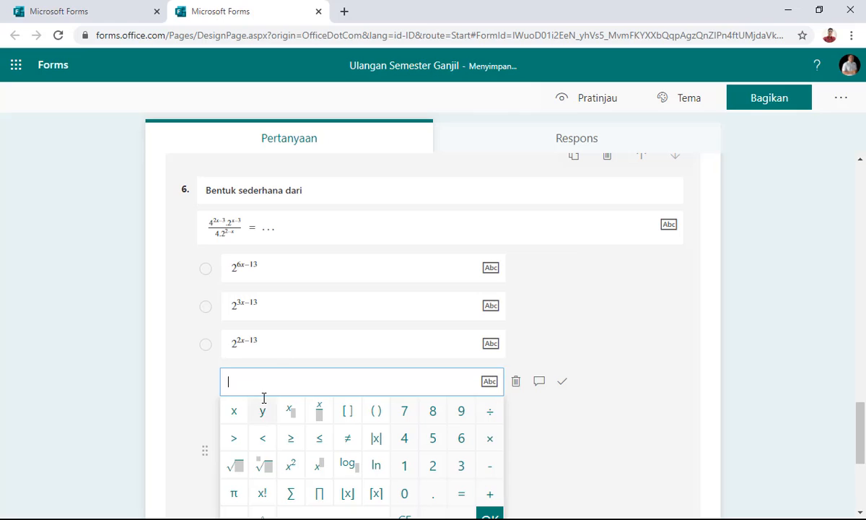
pyautogui.write('2')
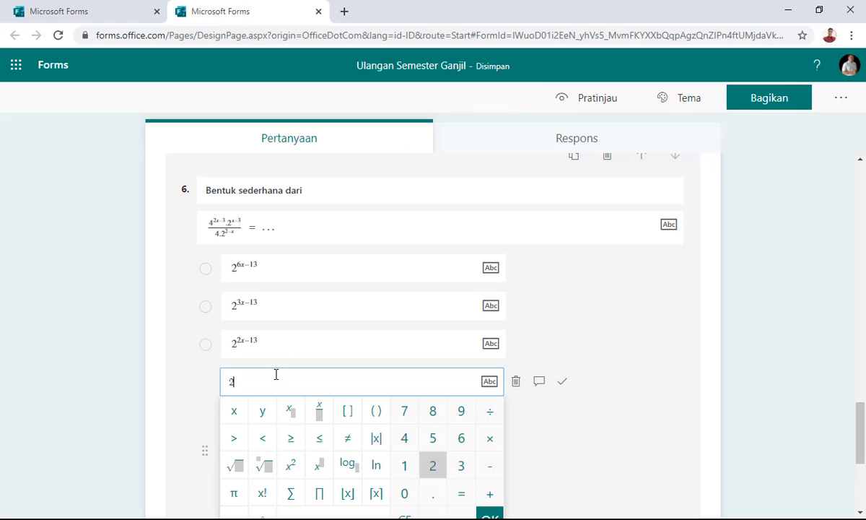
pyautogui.click(320, 466)
pyautogui.write('6x')
pyautogui.write('-12')
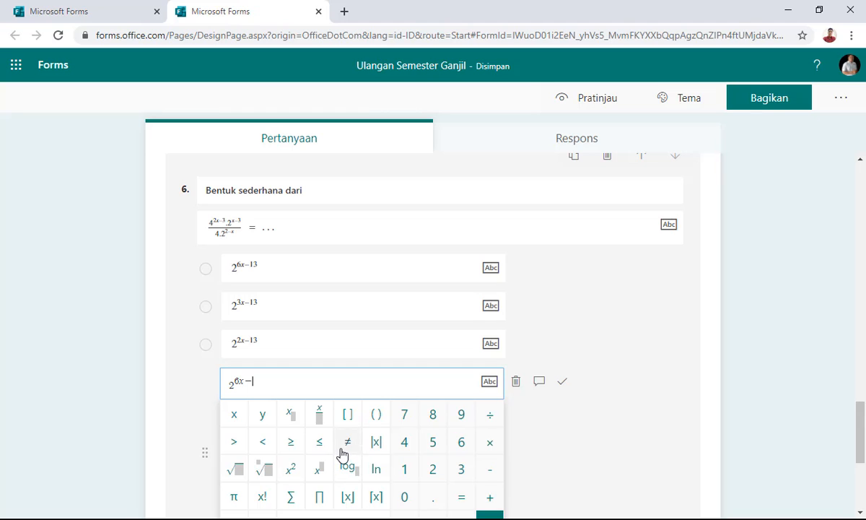
pyautogui.scroll(-1, 508, 468)
pyautogui.click(491, 462)
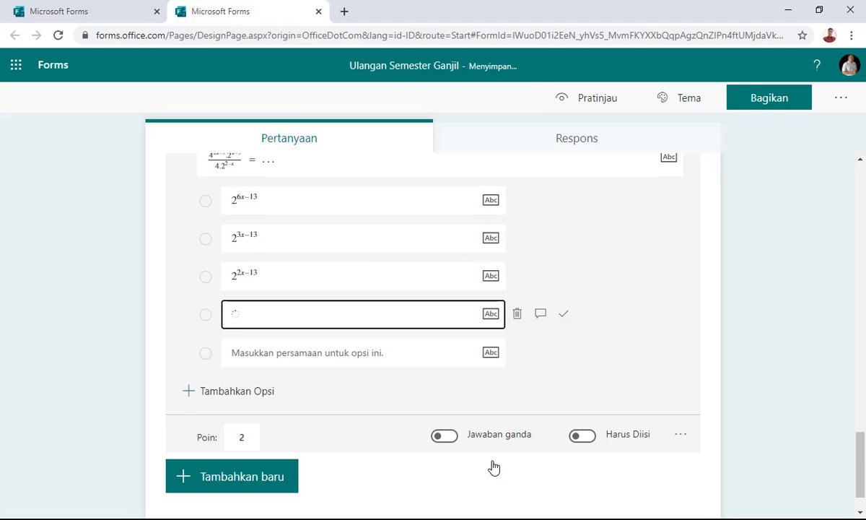
# Step: Enter 2^(3x−12) as question 6's fifth answer option, checking option E in Word
pyautogui.click(280, 352)
pyautogui.hotkey('alt', 'Tab')
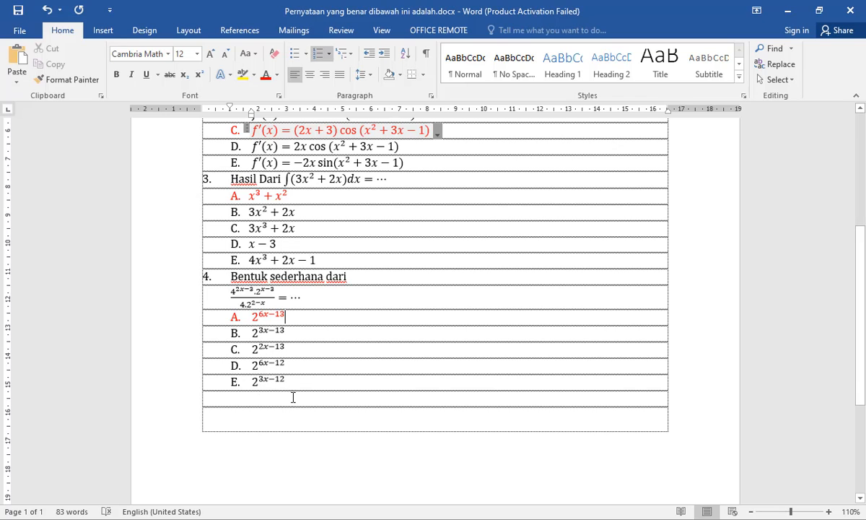
pyautogui.hotkey('alt', 'Tab')
pyautogui.write('2')
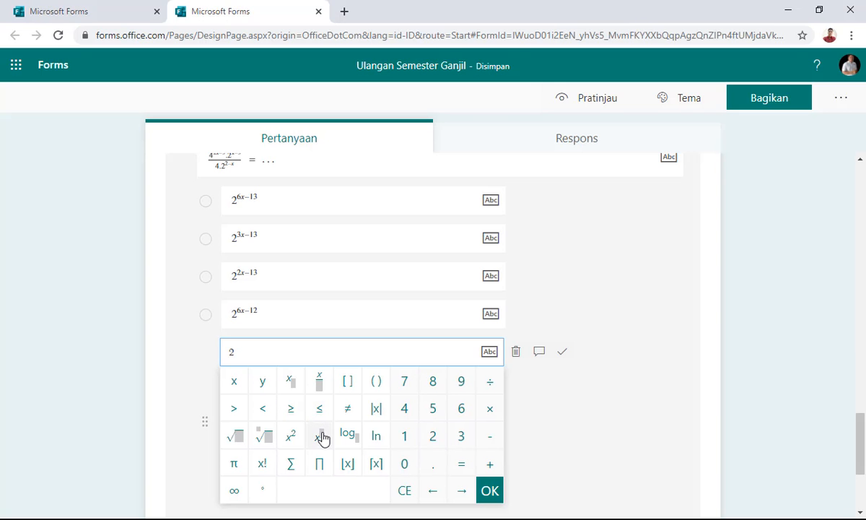
pyautogui.click(322, 436)
pyautogui.write('3x')
pyautogui.write('-12')
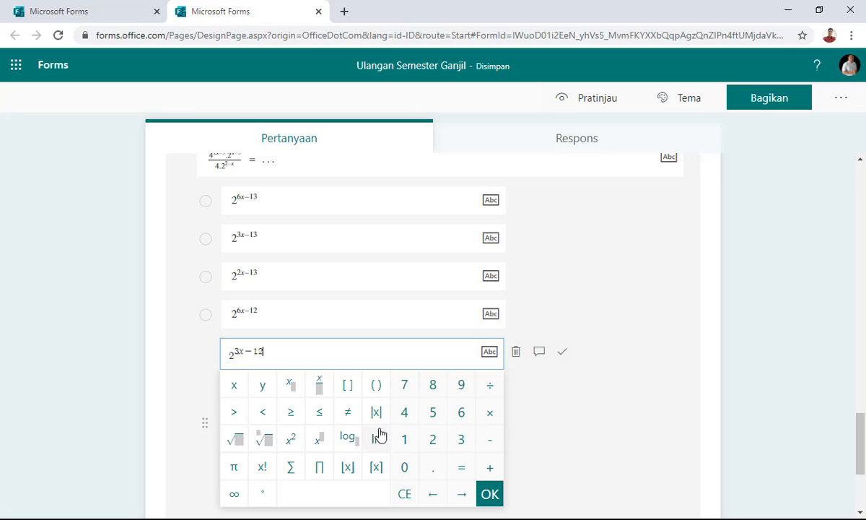
pyautogui.click(490, 494)
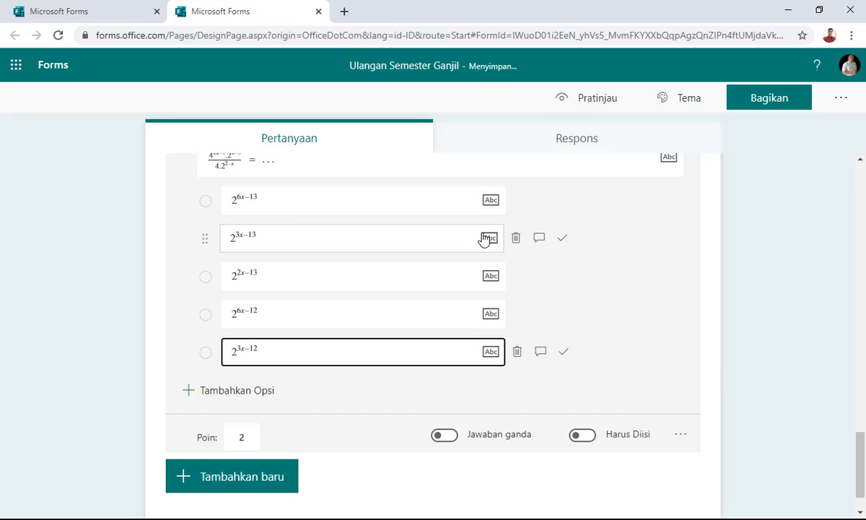
# Step: Mark 2^(6x−13) as the correct answer to question 6 and look over its options
pyautogui.click(561, 201)
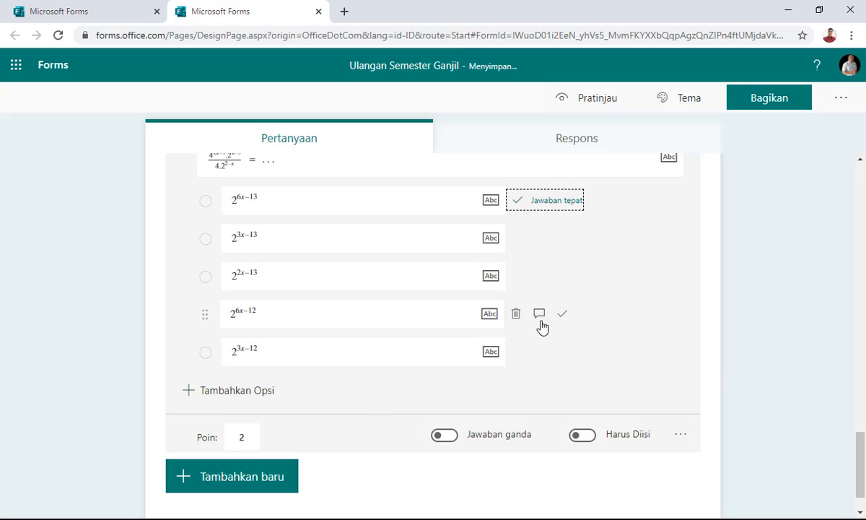
pyautogui.scroll(1, 514, 322)
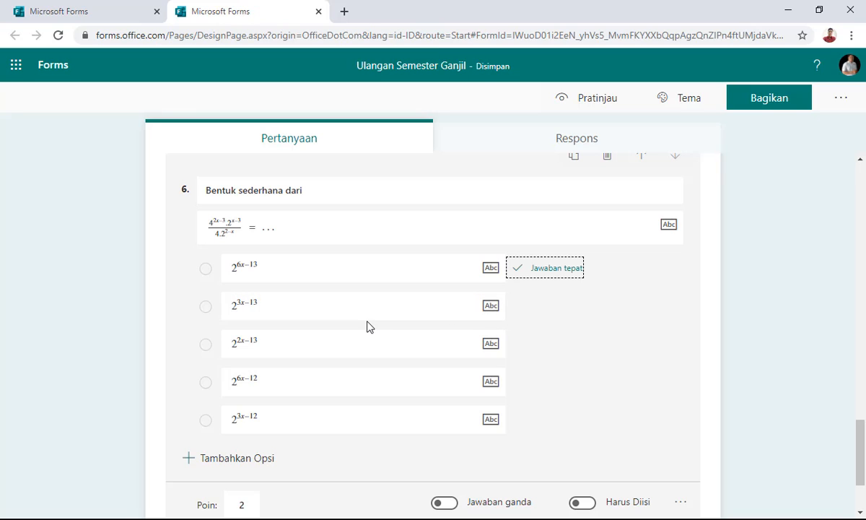
pyautogui.scroll(-1, 367, 326)
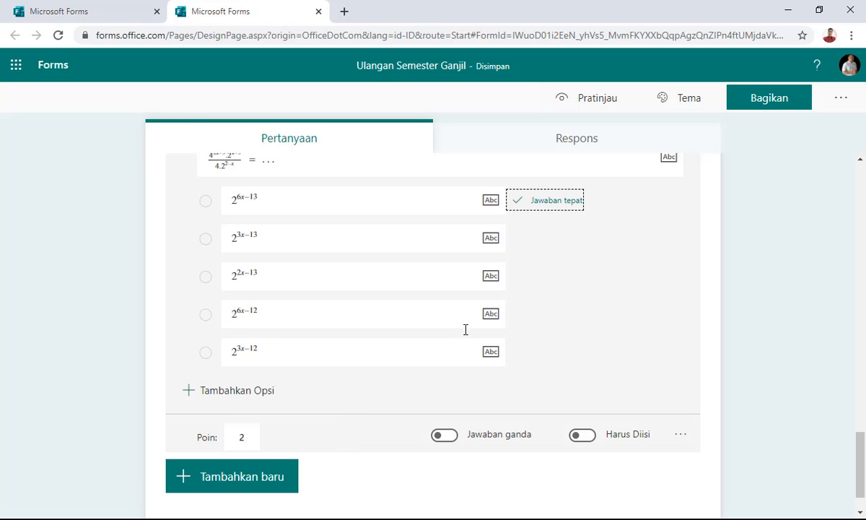
# Step: Review the finished questions and apply the illustrated theme with a computer monitor and typing hands to the quiz
pyautogui.scroll(8, 464, 332)
pyautogui.scroll(4, 464, 341)
pyautogui.scroll(-9, 462, 340)
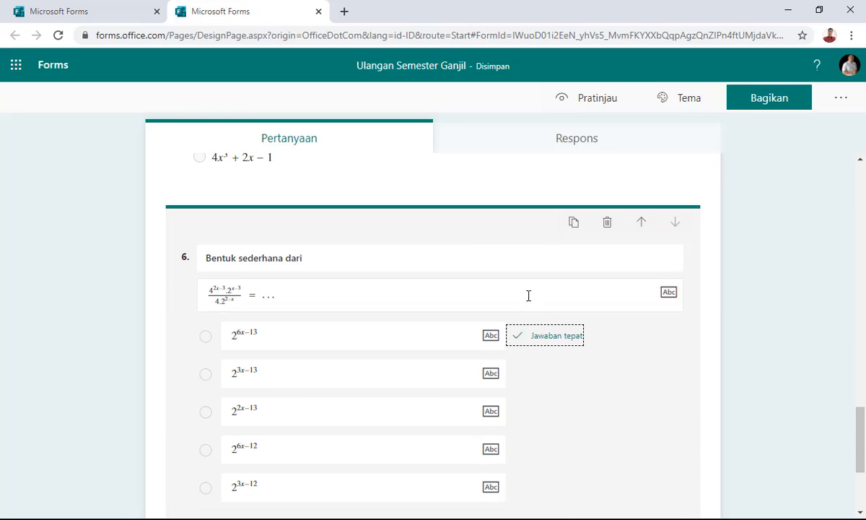
pyautogui.scroll(6, 514, 243)
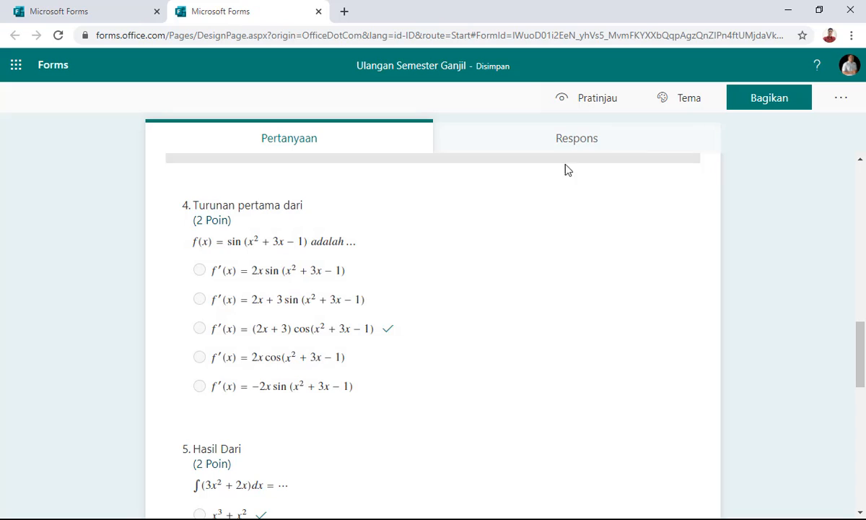
pyautogui.click(665, 99)
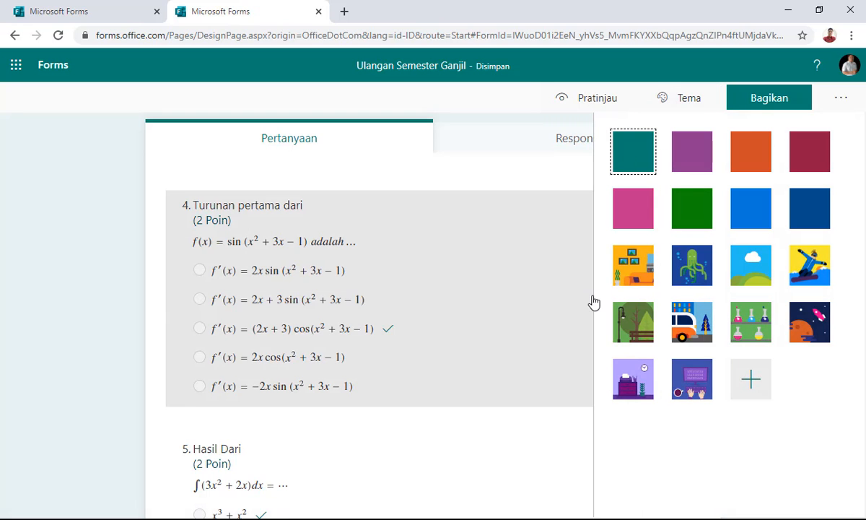
pyautogui.click(694, 388)
pyautogui.click(574, 433)
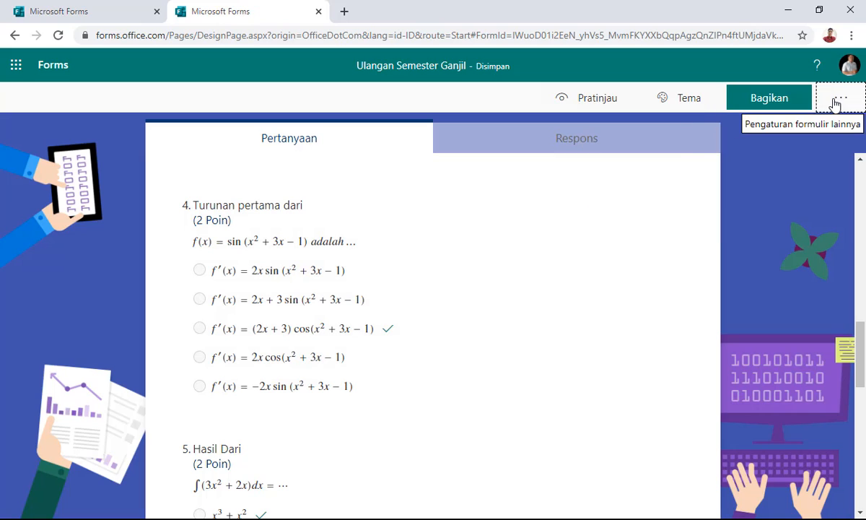
# Step: In the quiz settings, allow anyone with the link to respond (Siapa pun yang memiliki tautan dapat merespons)
pyautogui.click(839, 102)
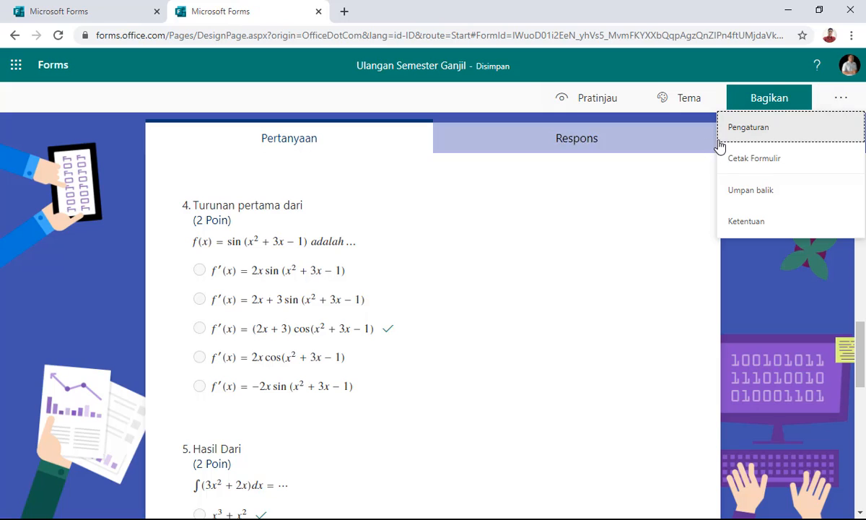
pyautogui.click(745, 127)
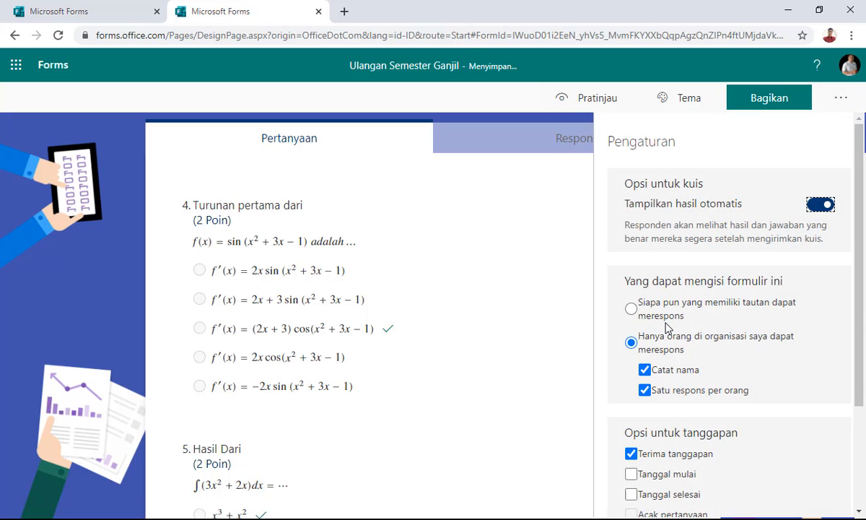
pyautogui.scroll(-1, 668, 327)
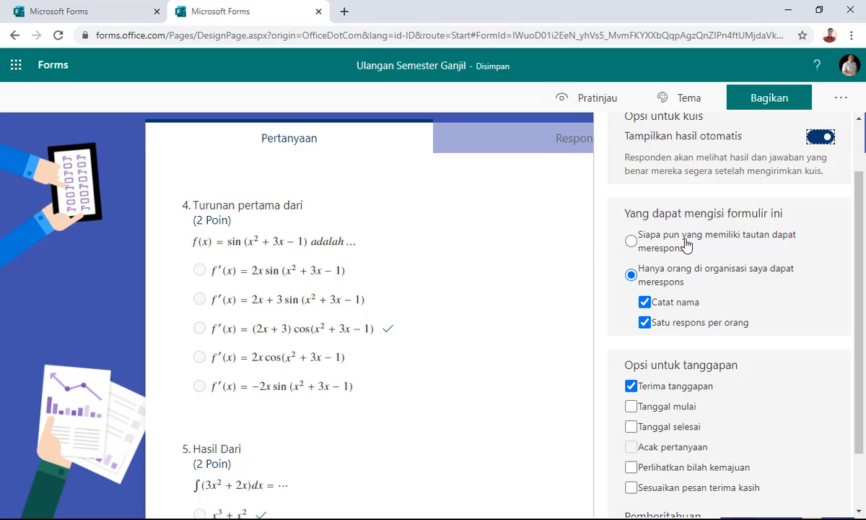
pyautogui.click(631, 242)
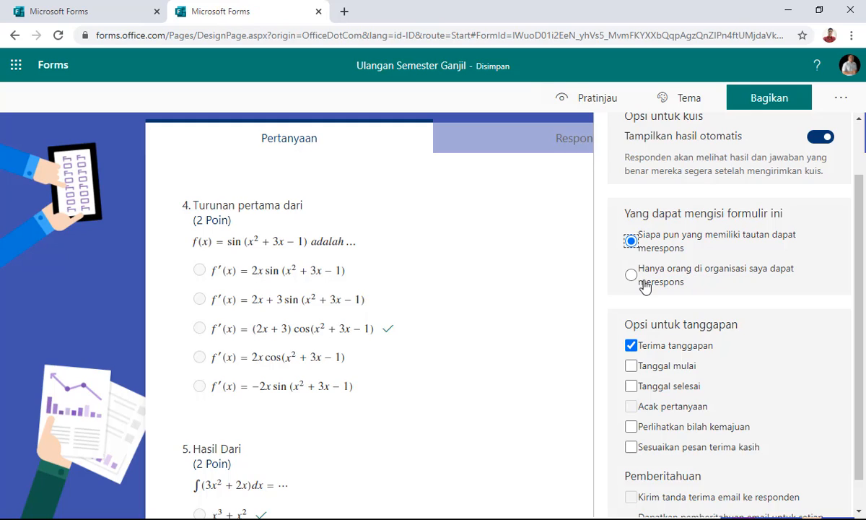
# Step: Enable the quiz's start date (Tanggal mulai) and set it to 24/11/2020 at 08.00
pyautogui.click(634, 368)
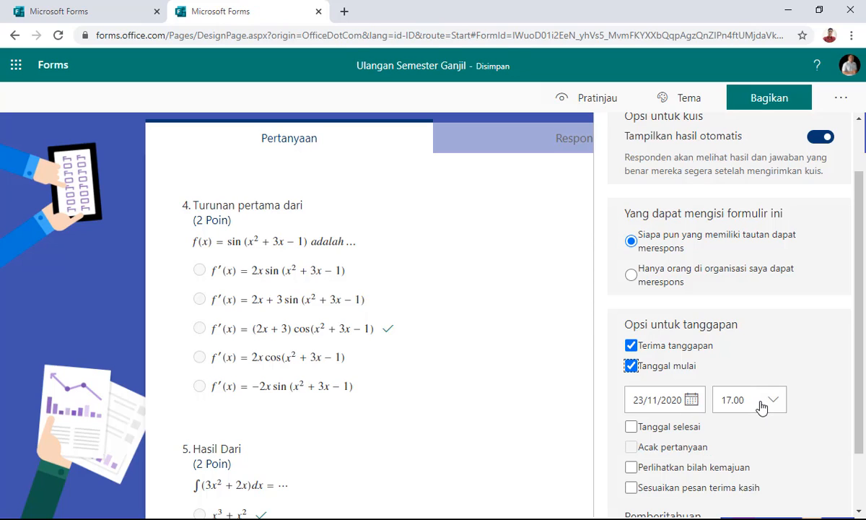
pyautogui.click(691, 402)
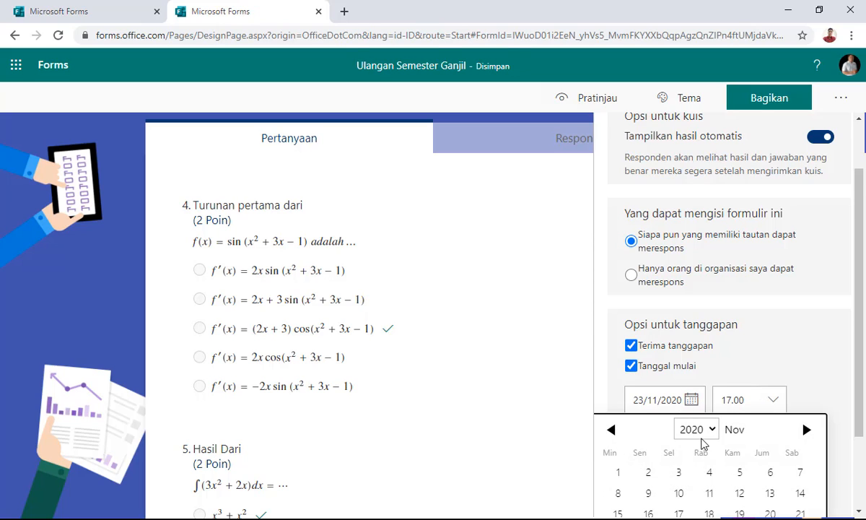
pyautogui.scroll(-2, 700, 447)
pyautogui.click(677, 433)
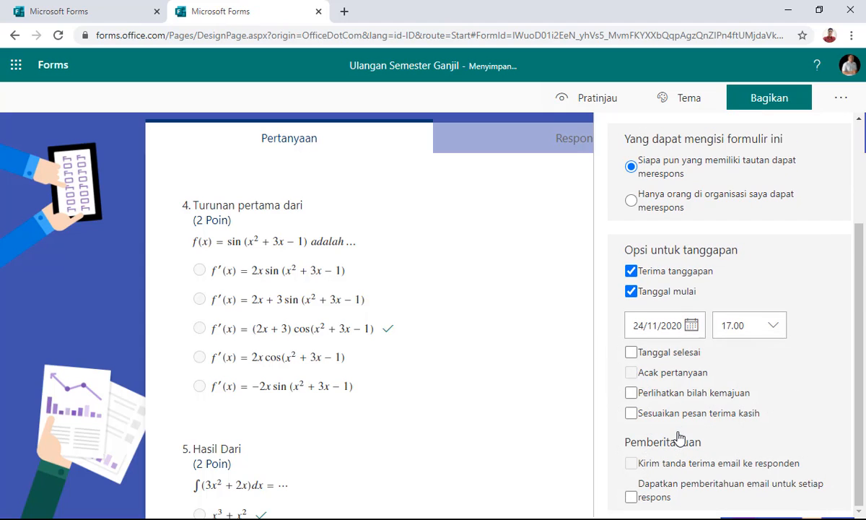
pyautogui.click(766, 332)
pyautogui.scroll(10, 729, 402)
pyautogui.scroll(9, 729, 402)
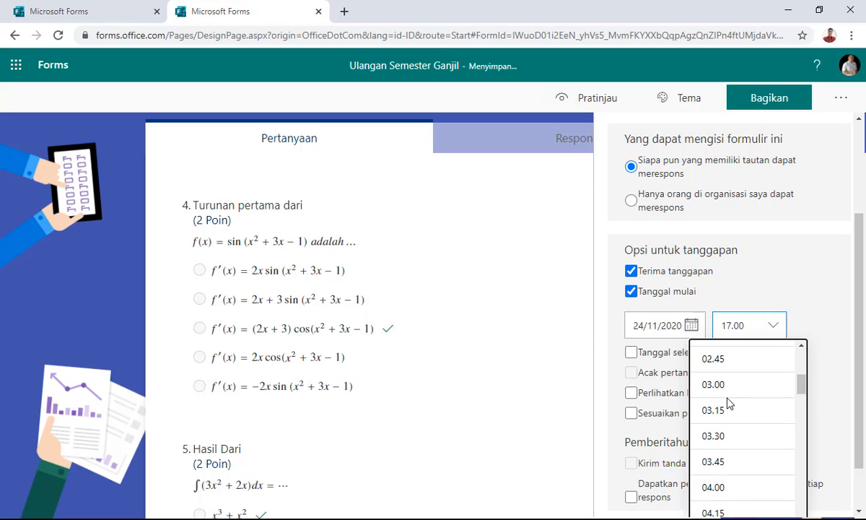
pyautogui.scroll(-6, 727, 405)
pyautogui.scroll(-2, 725, 404)
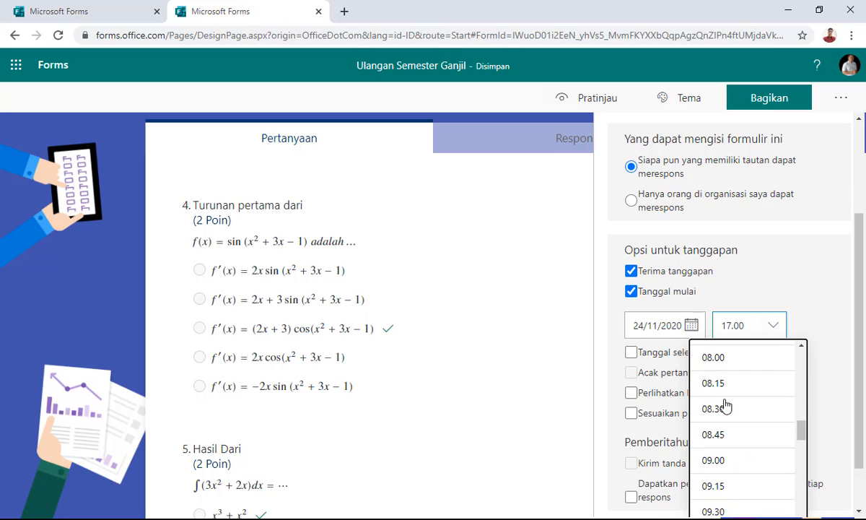
pyautogui.click(711, 359)
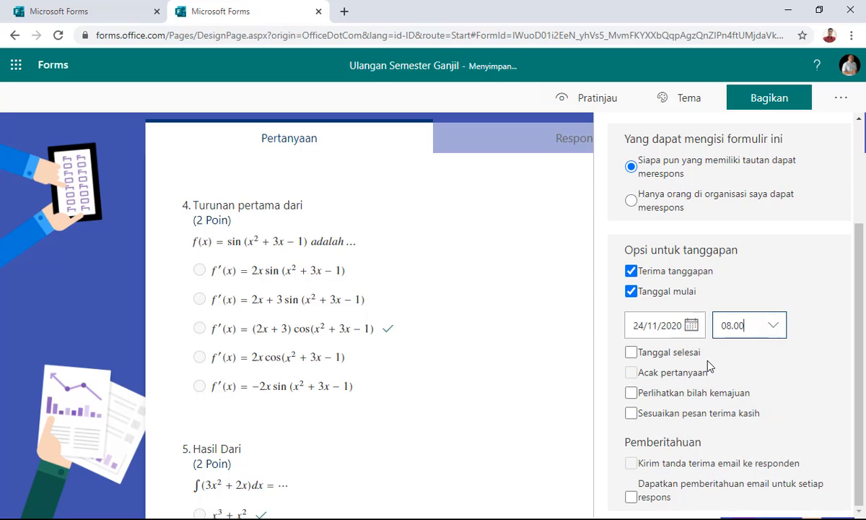
# Step: Enable the quiz's end date (Tanggal selesai) on 24/11/2020 and set its end time to 09.00
pyautogui.click(632, 352)
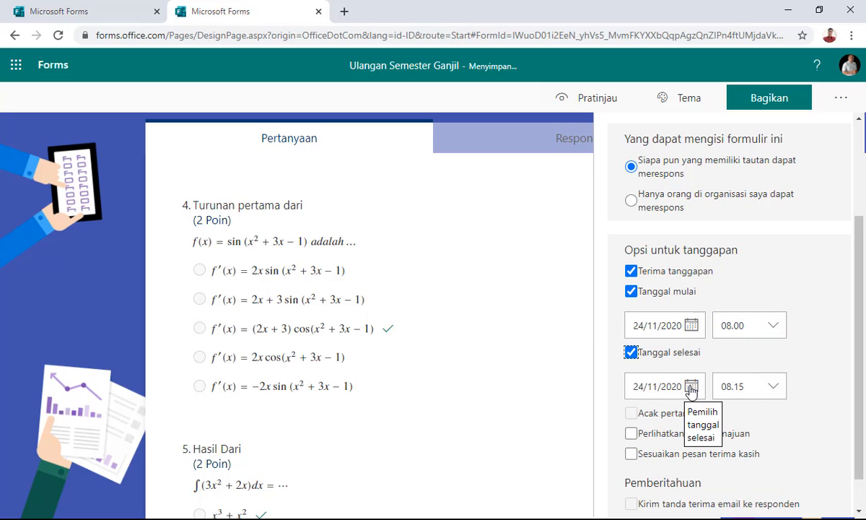
pyautogui.click(766, 396)
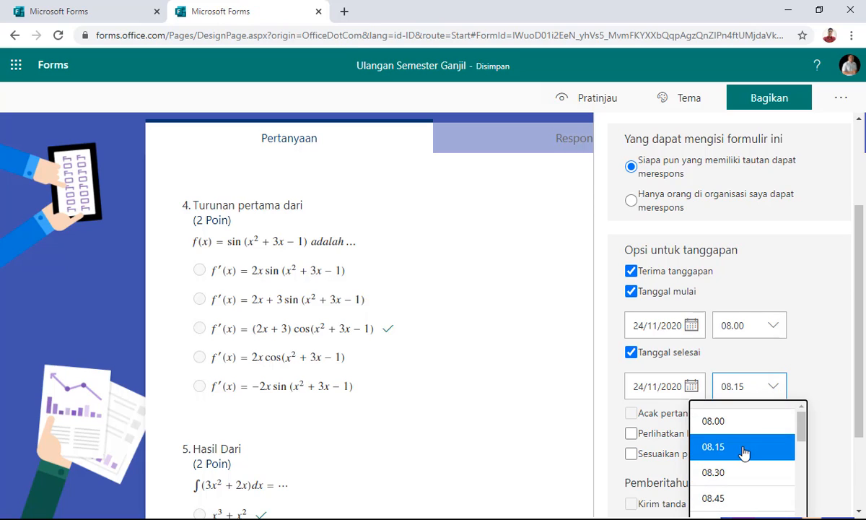
pyautogui.scroll(-2, 743, 451)
pyautogui.click(719, 456)
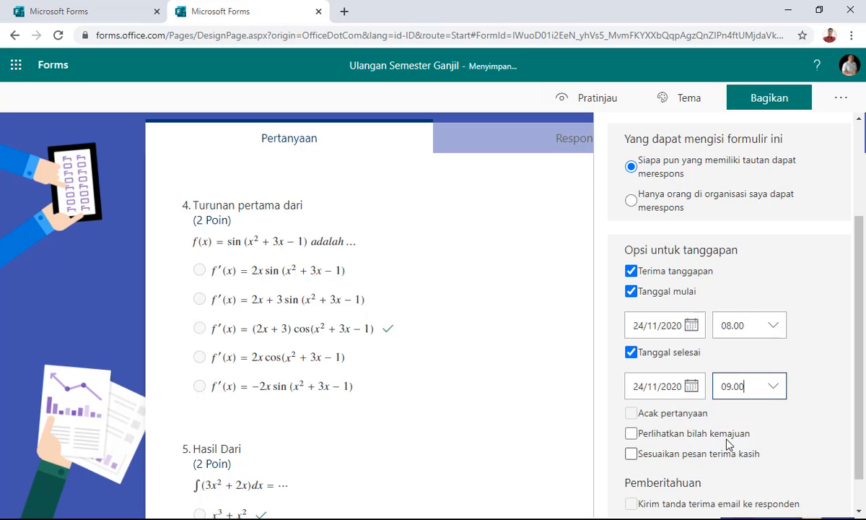
# Step: Turn off the automatic display of results to respondents (Tampilkan hasil otomatis)
pyautogui.scroll(-1, 766, 424)
pyautogui.scroll(3, 767, 425)
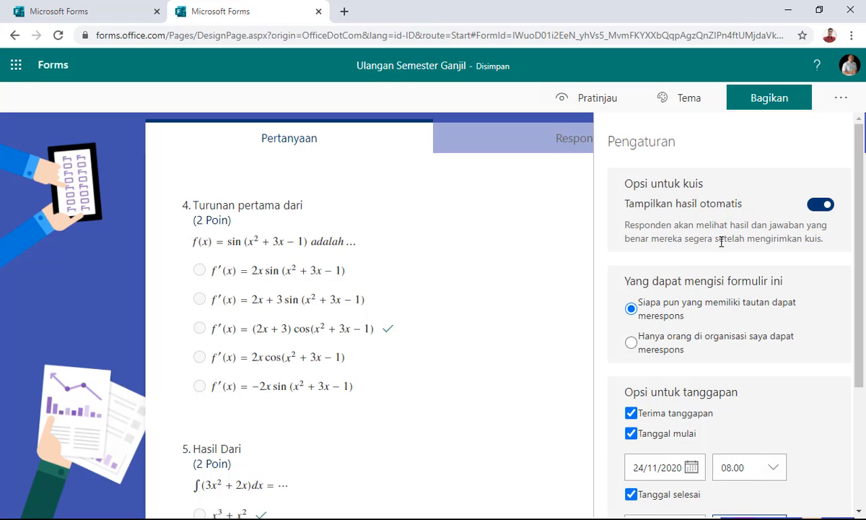
pyautogui.click(819, 207)
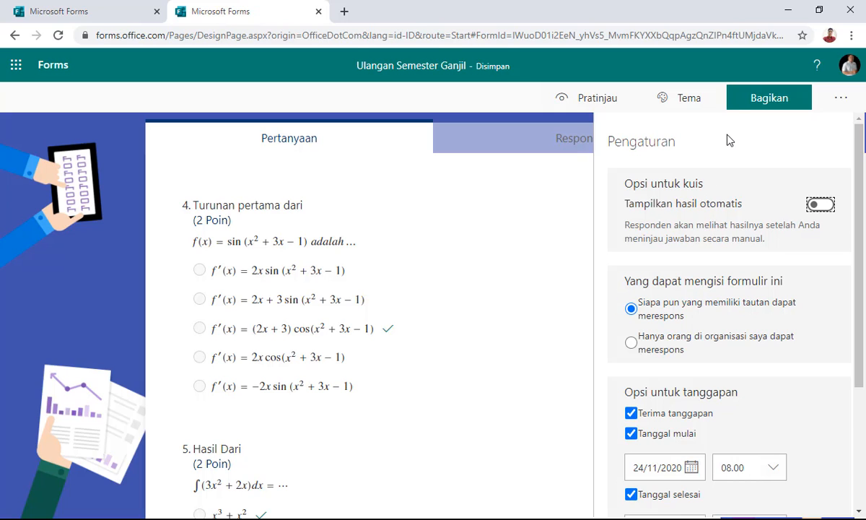
# Step: Open the quiz's sharing options and copy its response link
pyautogui.click(763, 102)
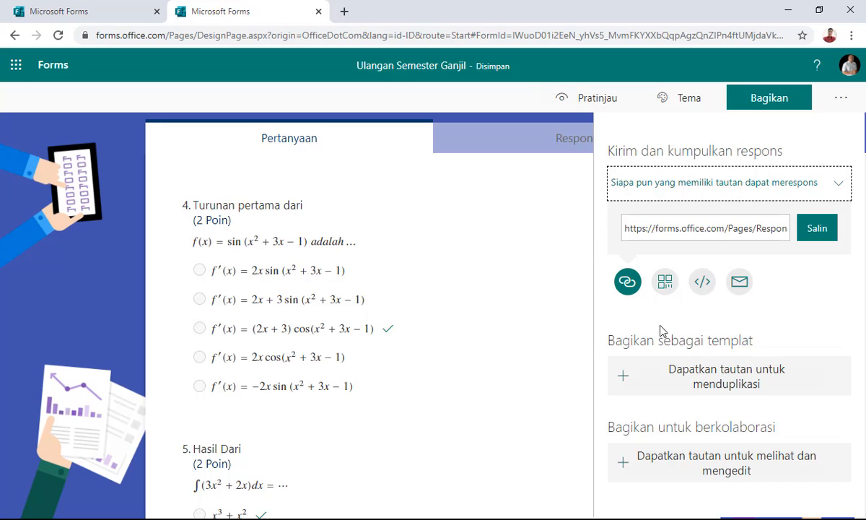
pyautogui.click(820, 229)
pyautogui.click(816, 230)
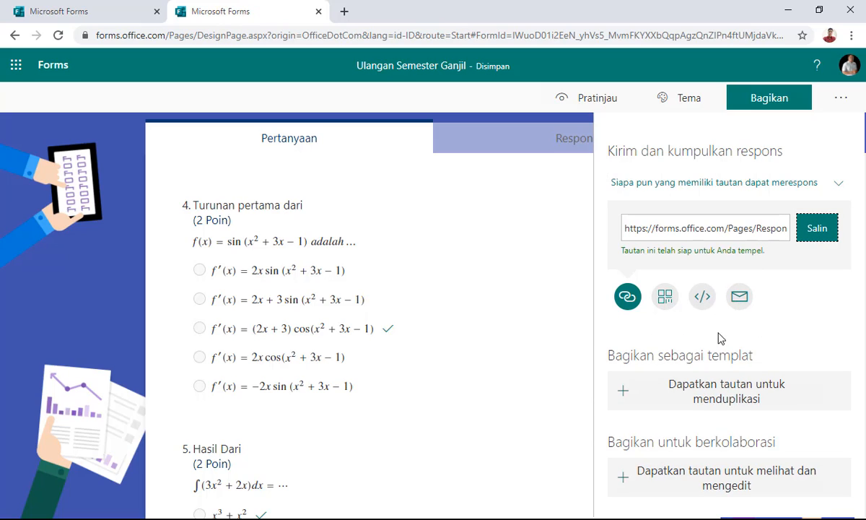
# Step: Open the URL shortener gg.gg in a new browser tab and paste the quiz's response link as the long URL
pyautogui.click(344, 11)
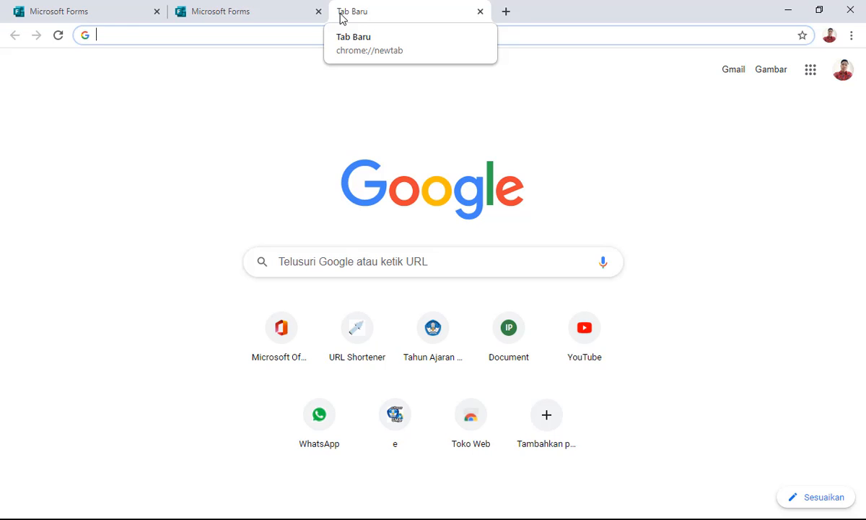
pyautogui.write('gg.gg')
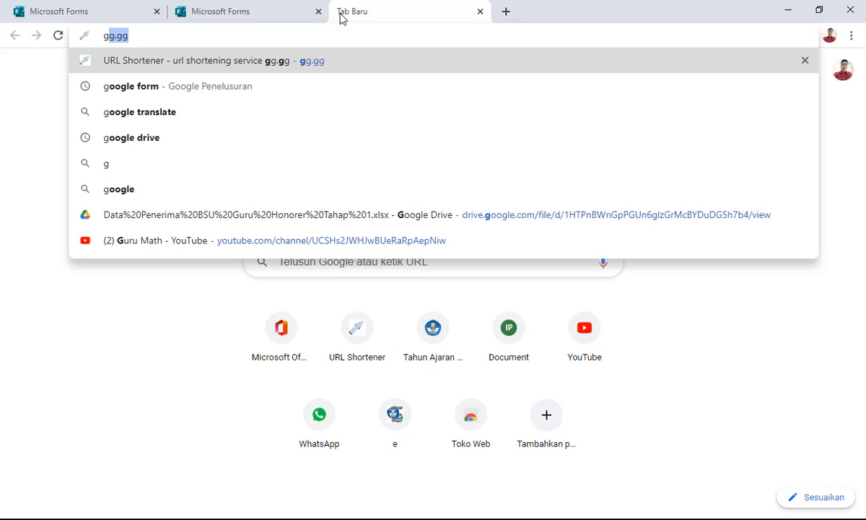
pyautogui.press('Return')
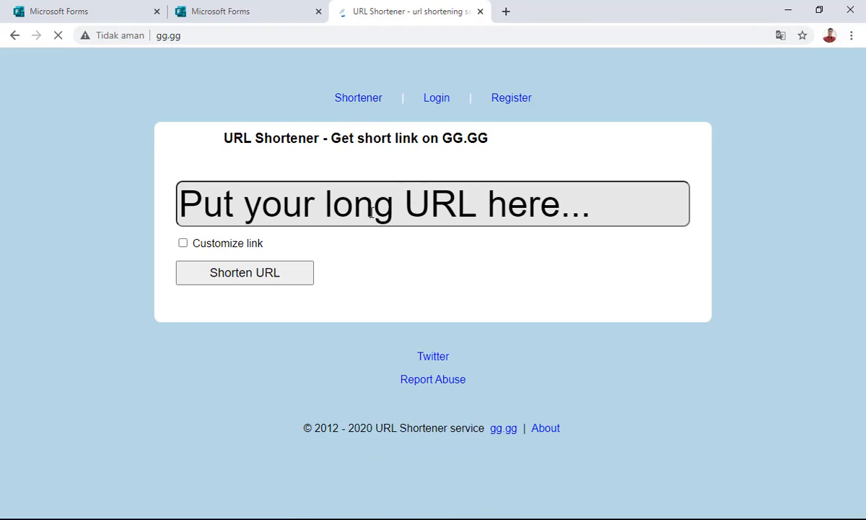
pyautogui.click(373, 213)
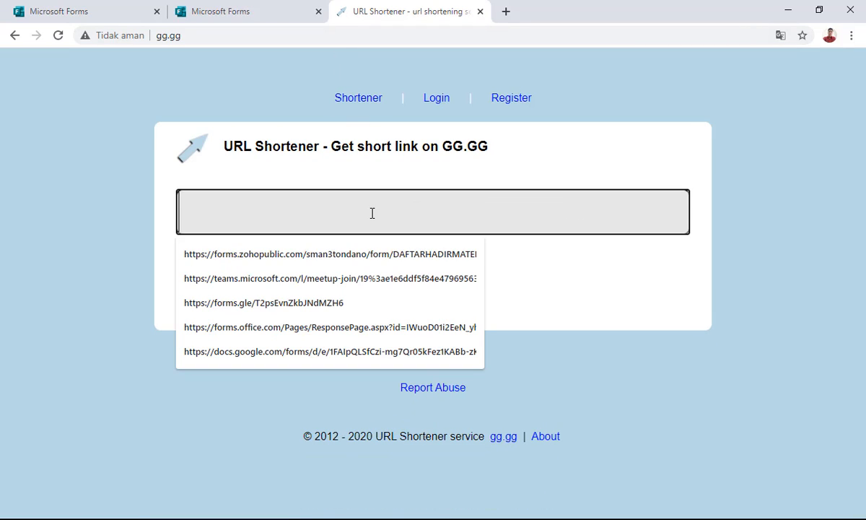
pyautogui.hotkey('ctrl', 'v')
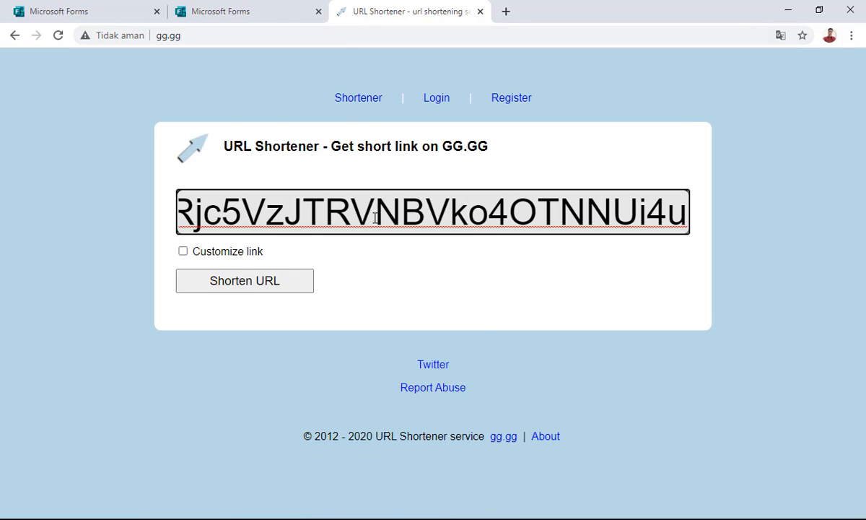
# Step: Shorten the URL with a custom ending of uasmatematikapeminatan plus the teacher's first name, and select the resulting short link
pyautogui.click(182, 250)
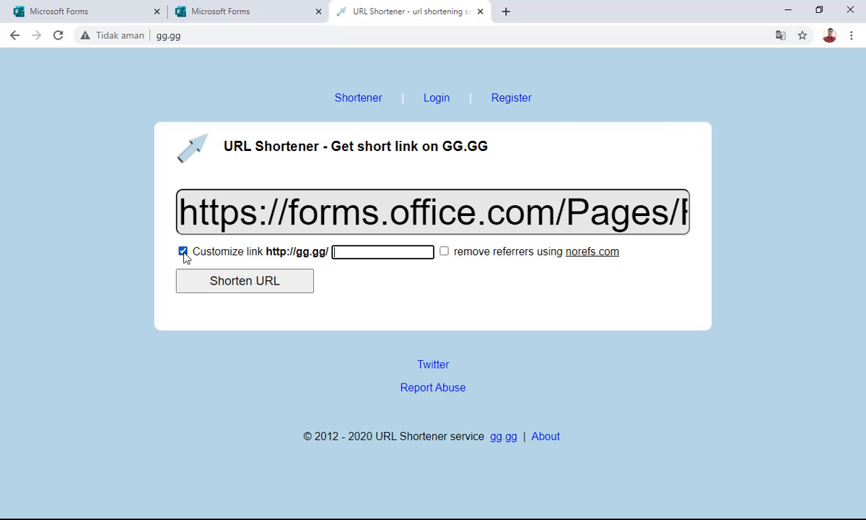
pyautogui.click(359, 251)
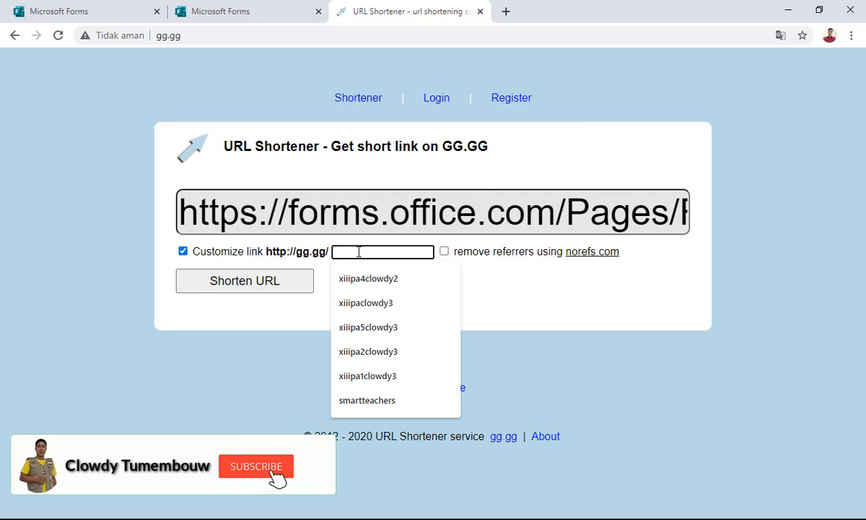
pyautogui.write('uas')
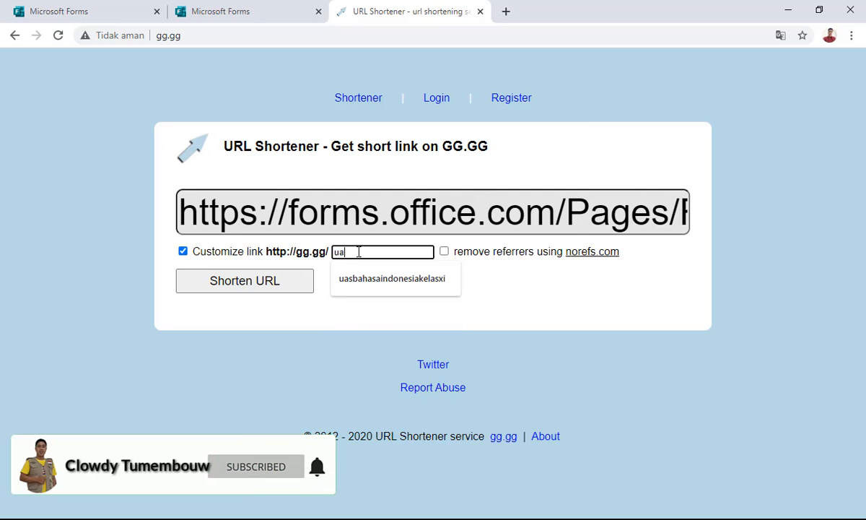
pyautogui.write('mta')
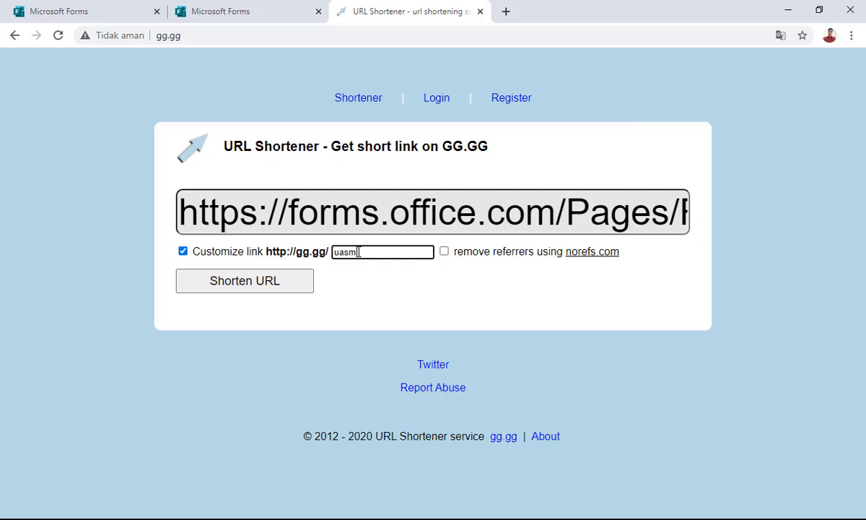
pyautogui.press('BackSpace')
pyautogui.press('BackSpace')
pyautogui.write('atemat')
pyautogui.write('ikapem')
pyautogui.write('inatan')
pyautogui.write('clowdy')
pyautogui.click(233, 281)
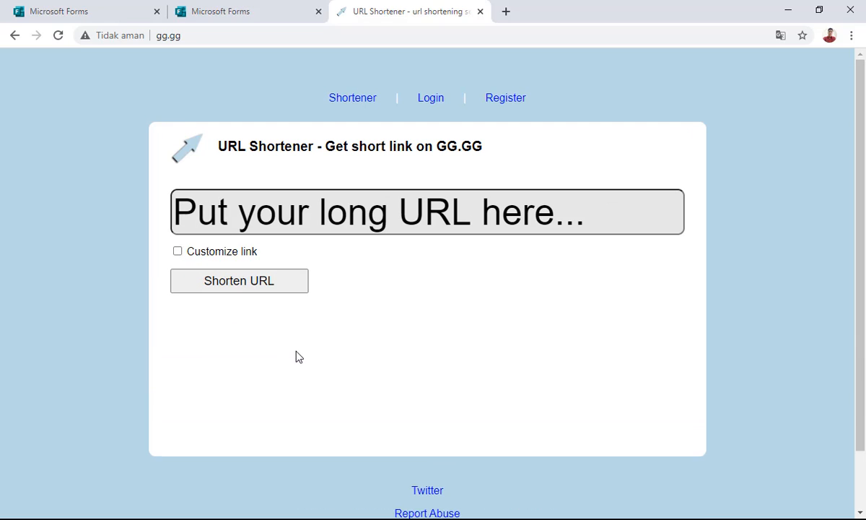
pyautogui.moveTo(182, 375); pyautogui.dragTo(646, 384)
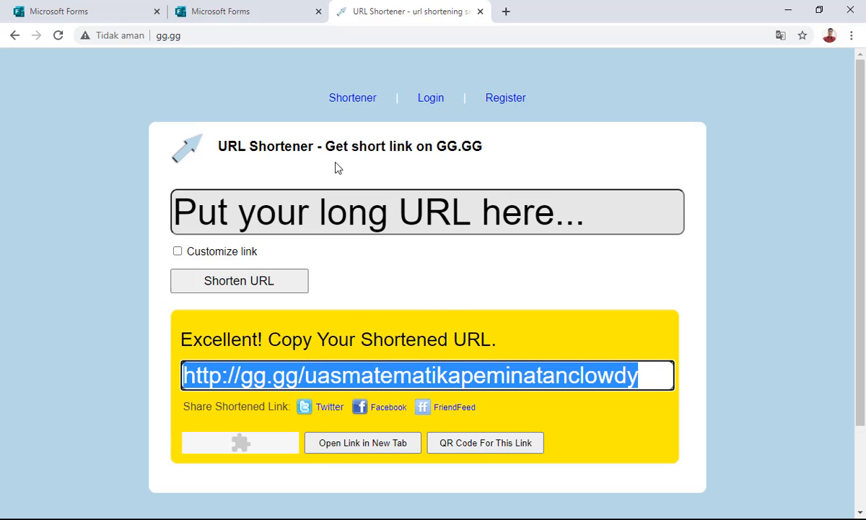
# Step: Return to the quiz in Microsoft Forms and look at its title and description
pyautogui.click(208, 12)
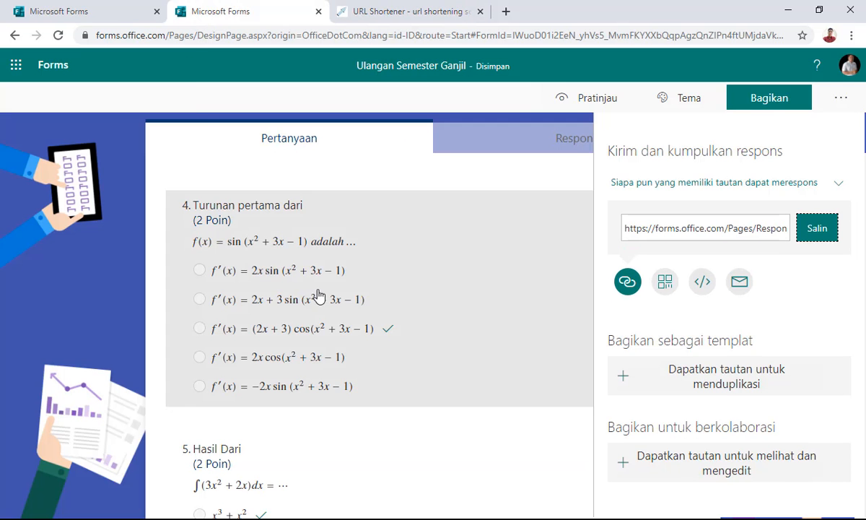
pyautogui.click(487, 235)
pyautogui.scroll(3, 479, 319)
pyautogui.scroll(10, 479, 319)
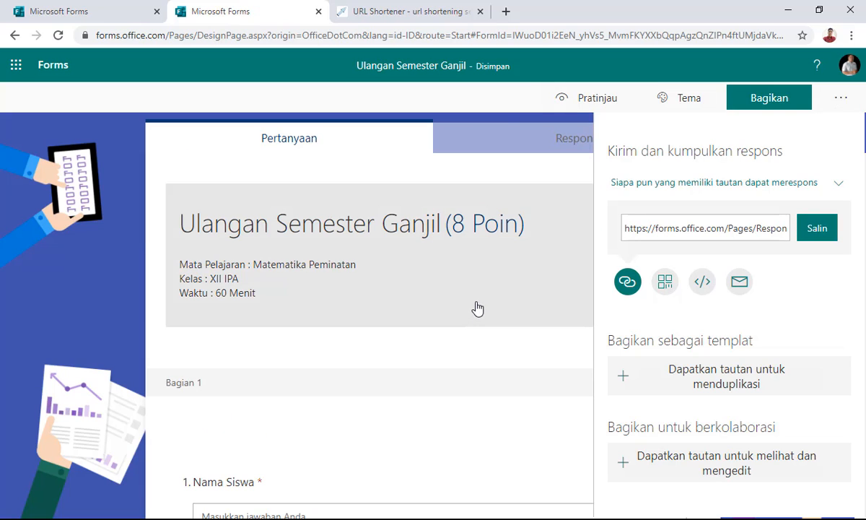